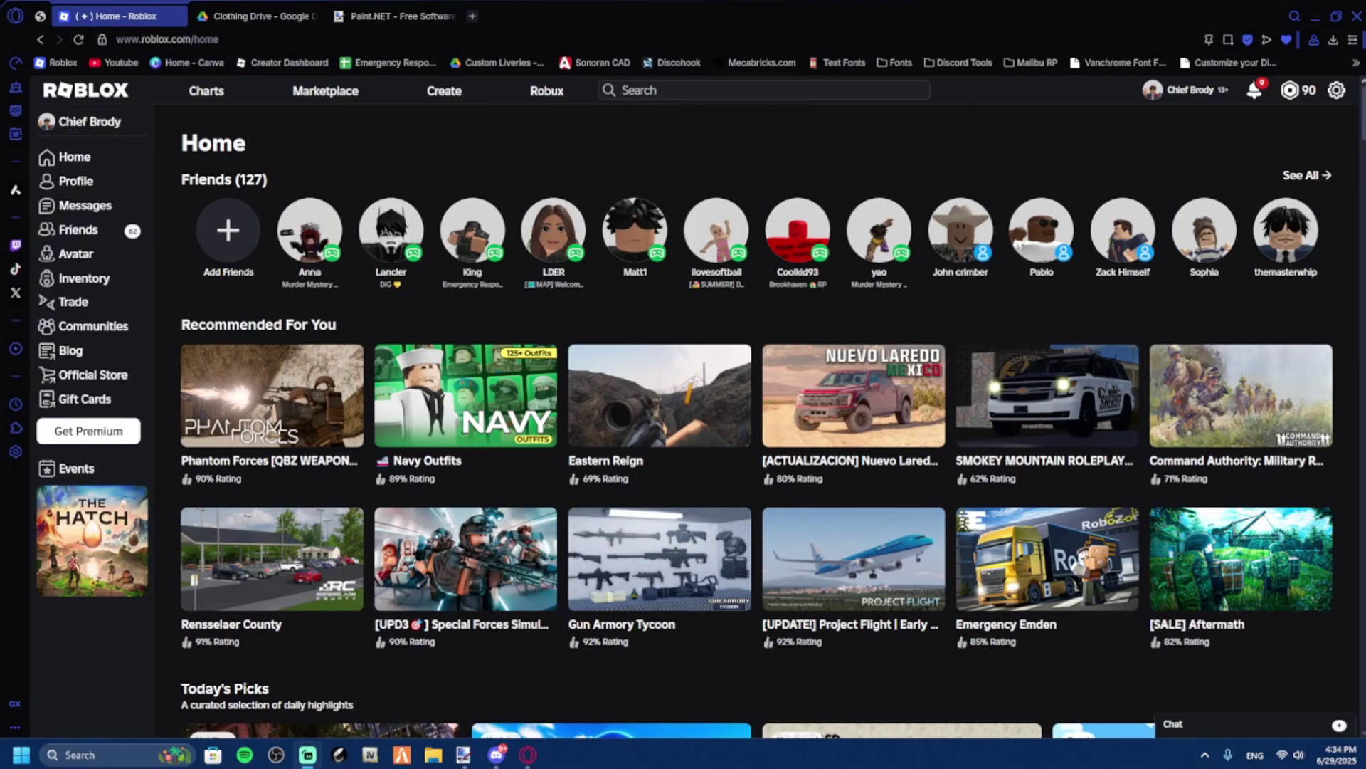
# Bring up the shared Clothing Drive folder in Google Drive, with its Pants, Shoes and Vests subfolders.
pyautogui.click(257, 16)
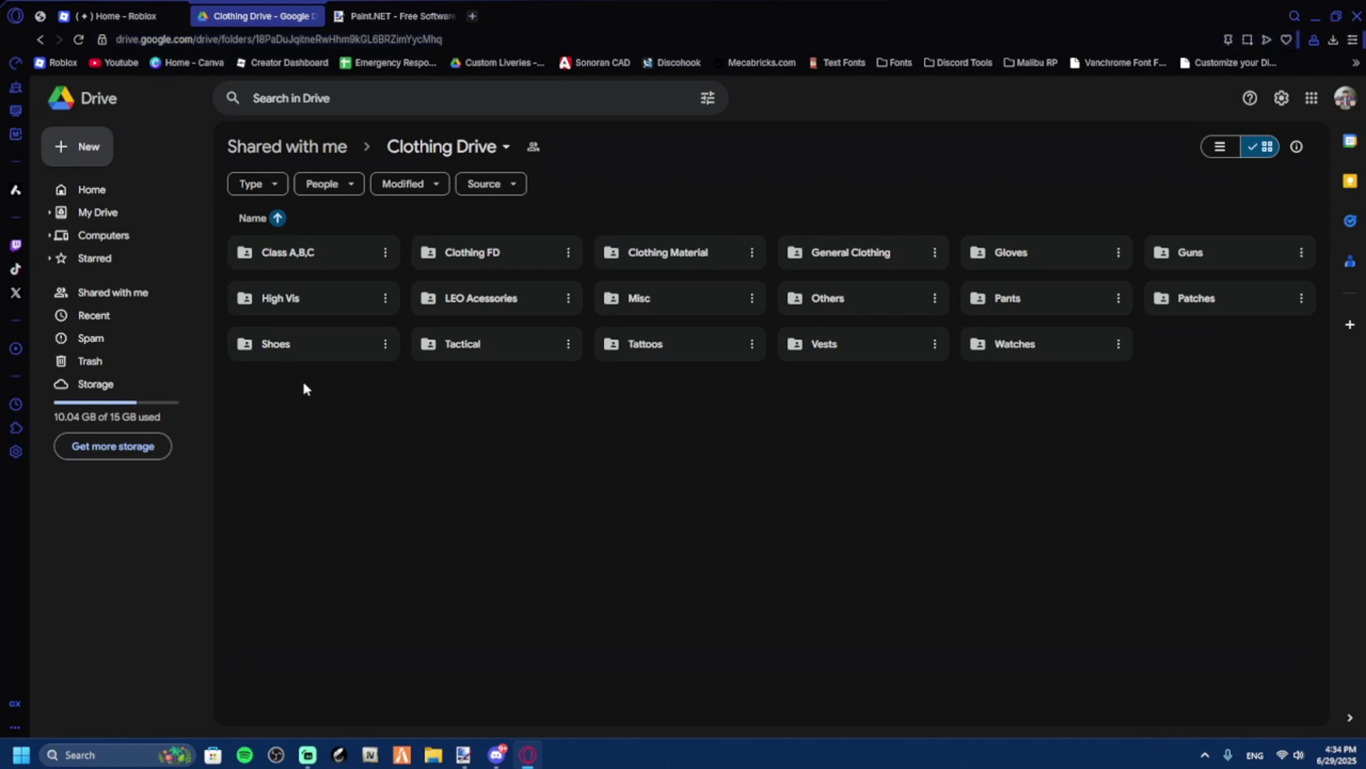
pyautogui.moveTo(360, 396); pyautogui.dragTo(712, 461)
pyautogui.click(320, 246)
pyautogui.keyDown('ctrl'); pyautogui.click(495, 257); pyautogui.keyUp('ctrl')
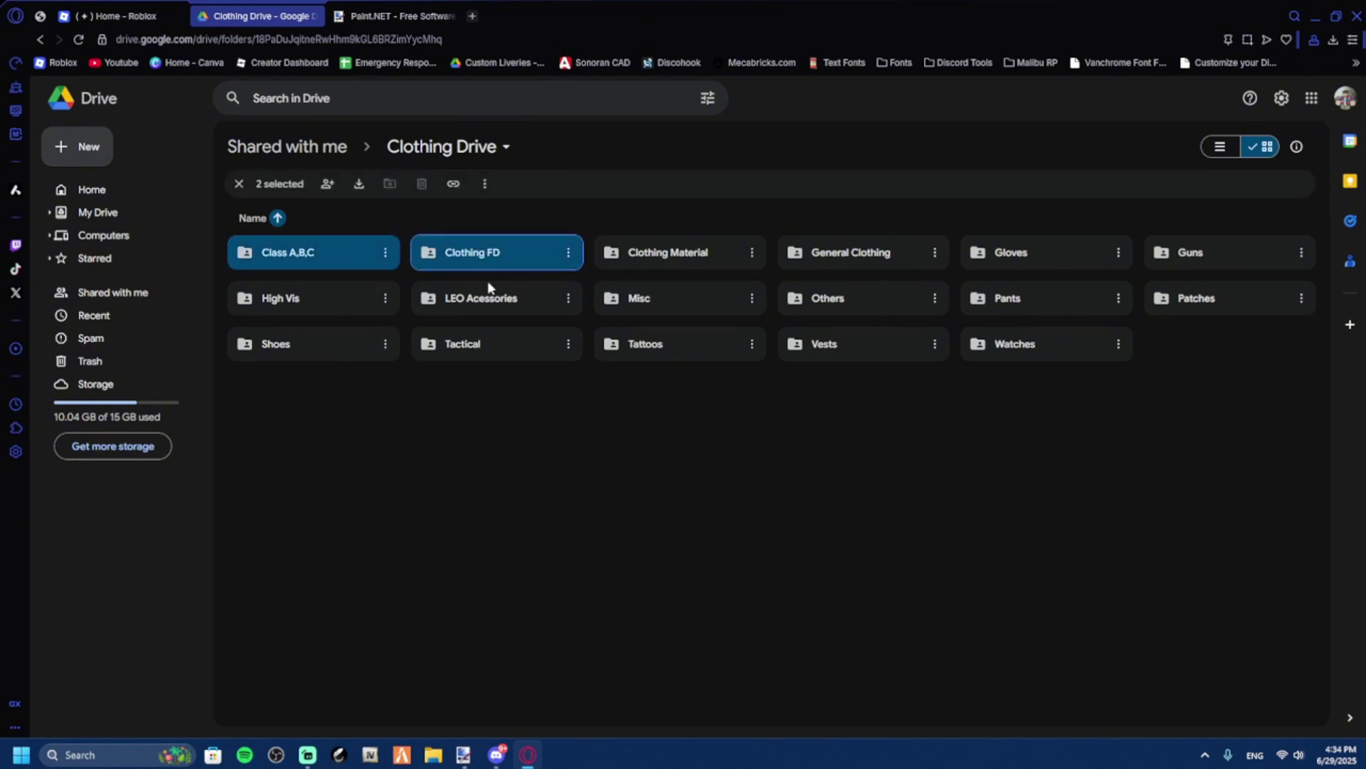
pyautogui.keyDown('ctrl'); pyautogui.click(502, 302); pyautogui.keyUp('ctrl')
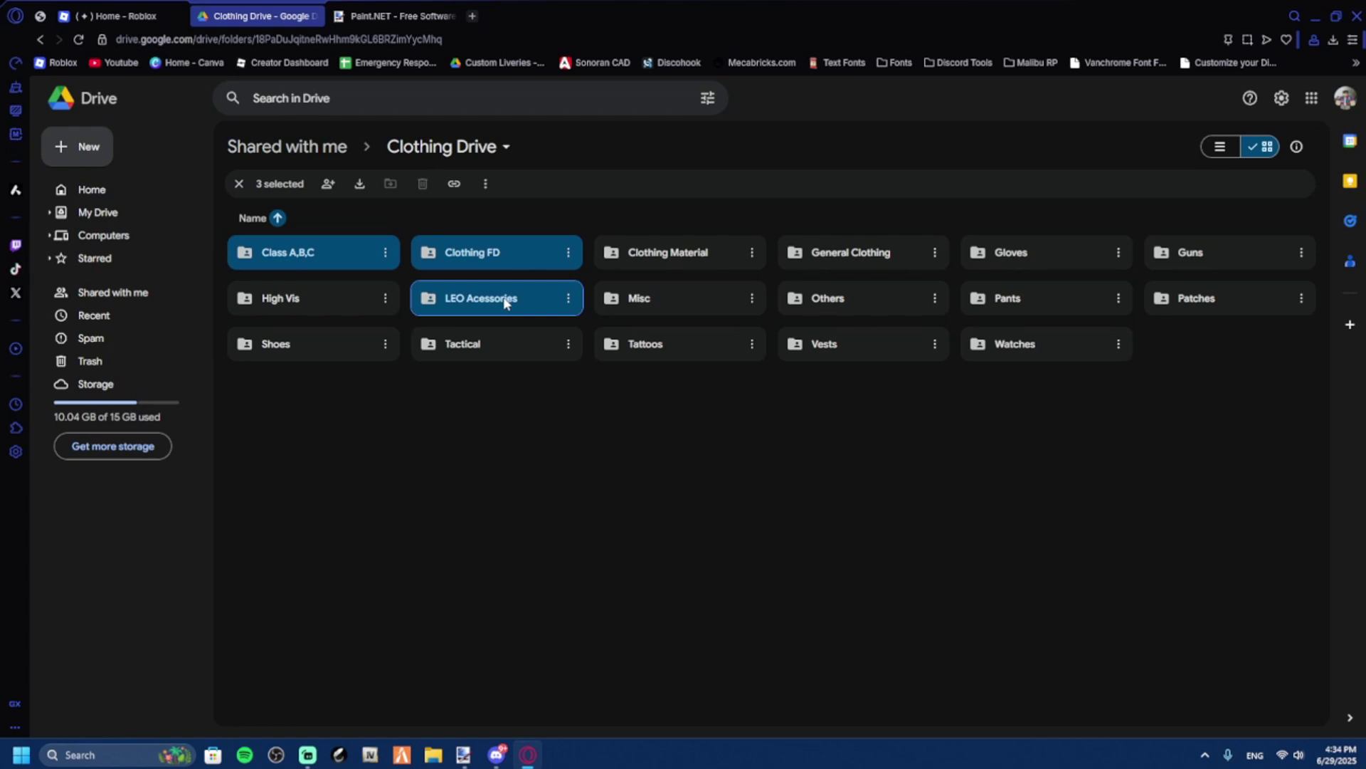
pyautogui.keyDown('ctrl'); pyautogui.click(686, 298); pyautogui.keyUp('ctrl')
pyautogui.keyDown('ctrl'); pyautogui.click(859, 297); pyautogui.keyUp('ctrl')
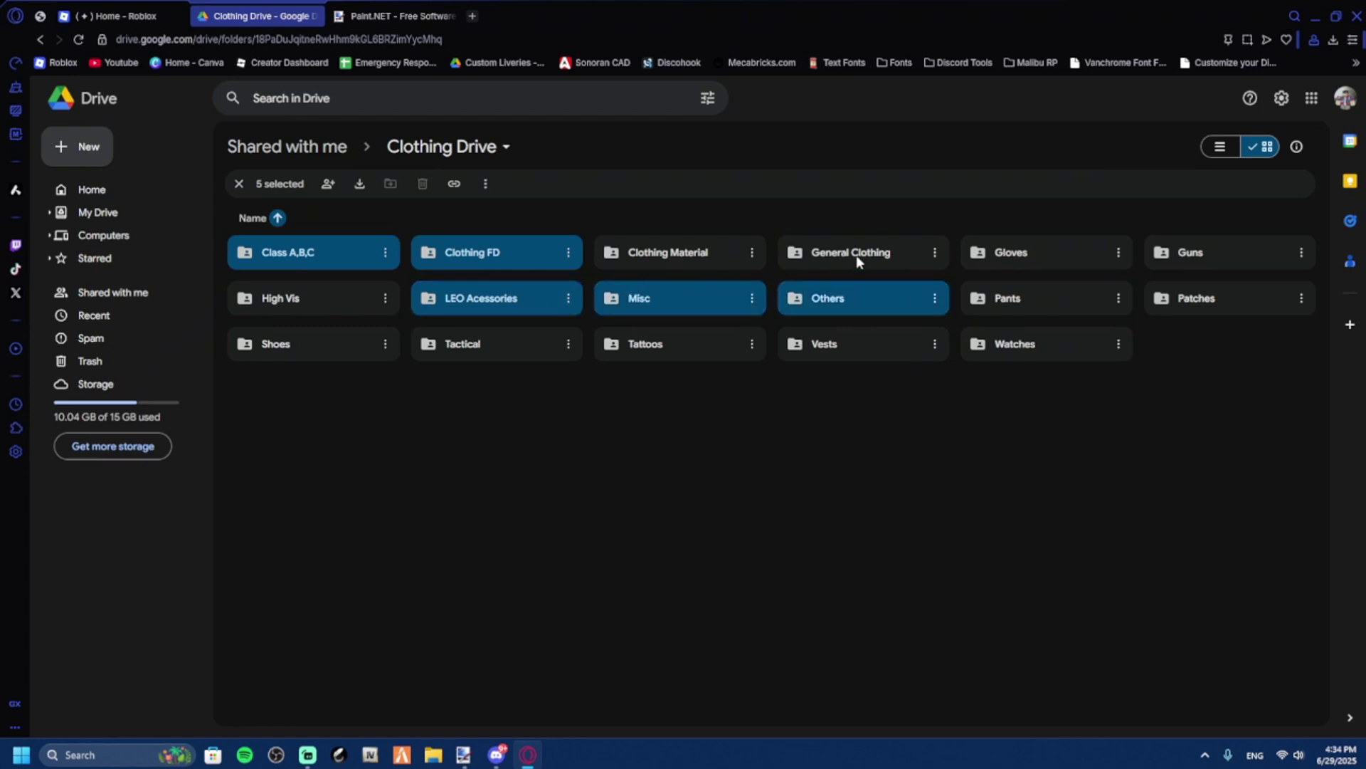
pyautogui.keyDown('ctrl'); pyautogui.click(857, 255); pyautogui.keyUp('ctrl')
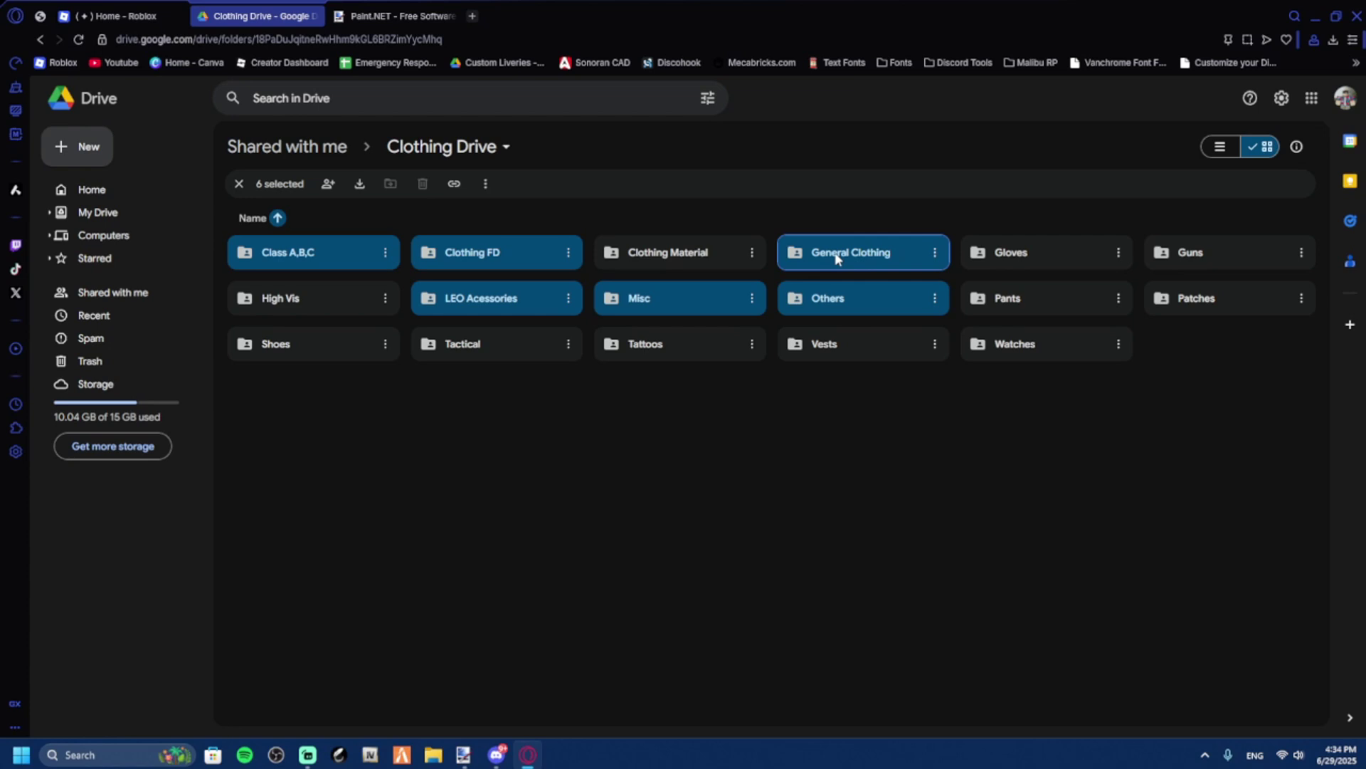
pyautogui.keyDown('ctrl'); pyautogui.click(496, 348); pyautogui.keyUp('ctrl')
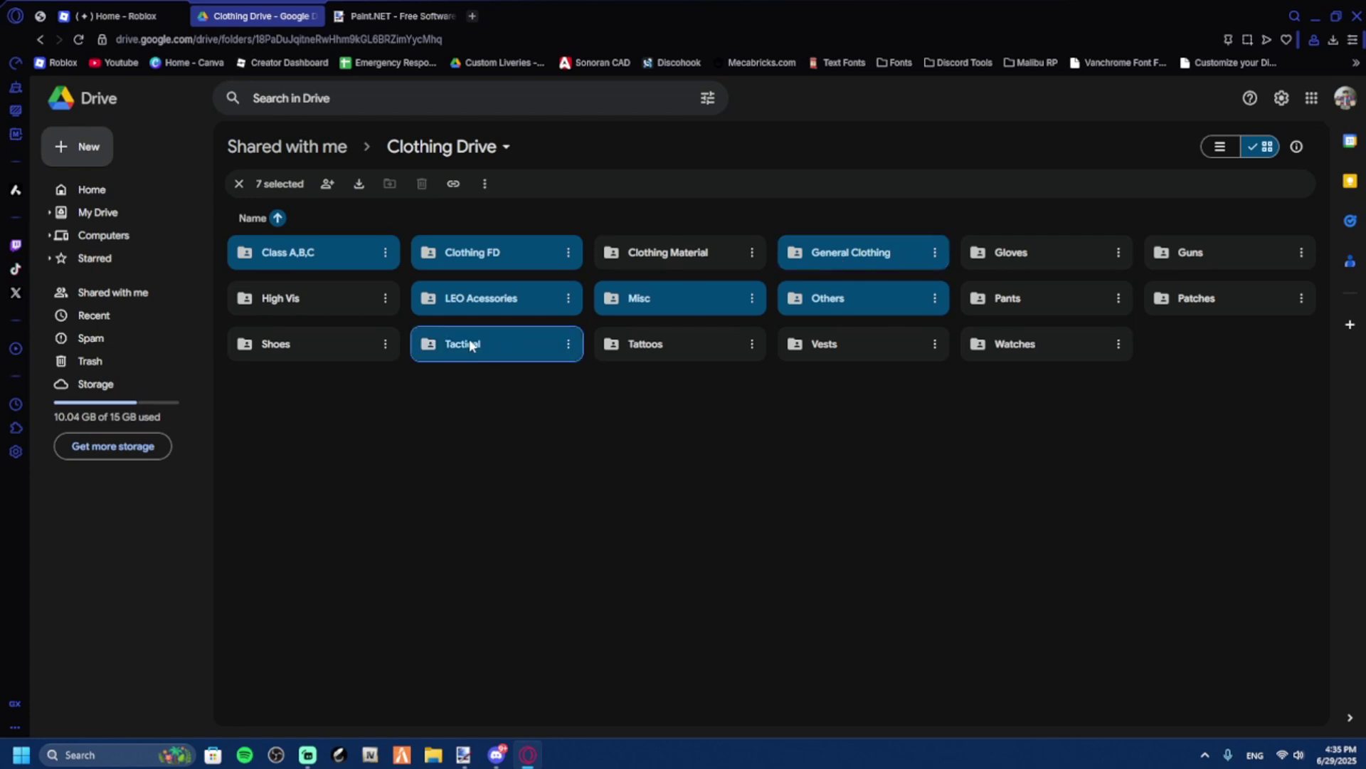
pyautogui.keyDown('ctrl'); pyautogui.click(1011, 312); pyautogui.keyUp('ctrl')
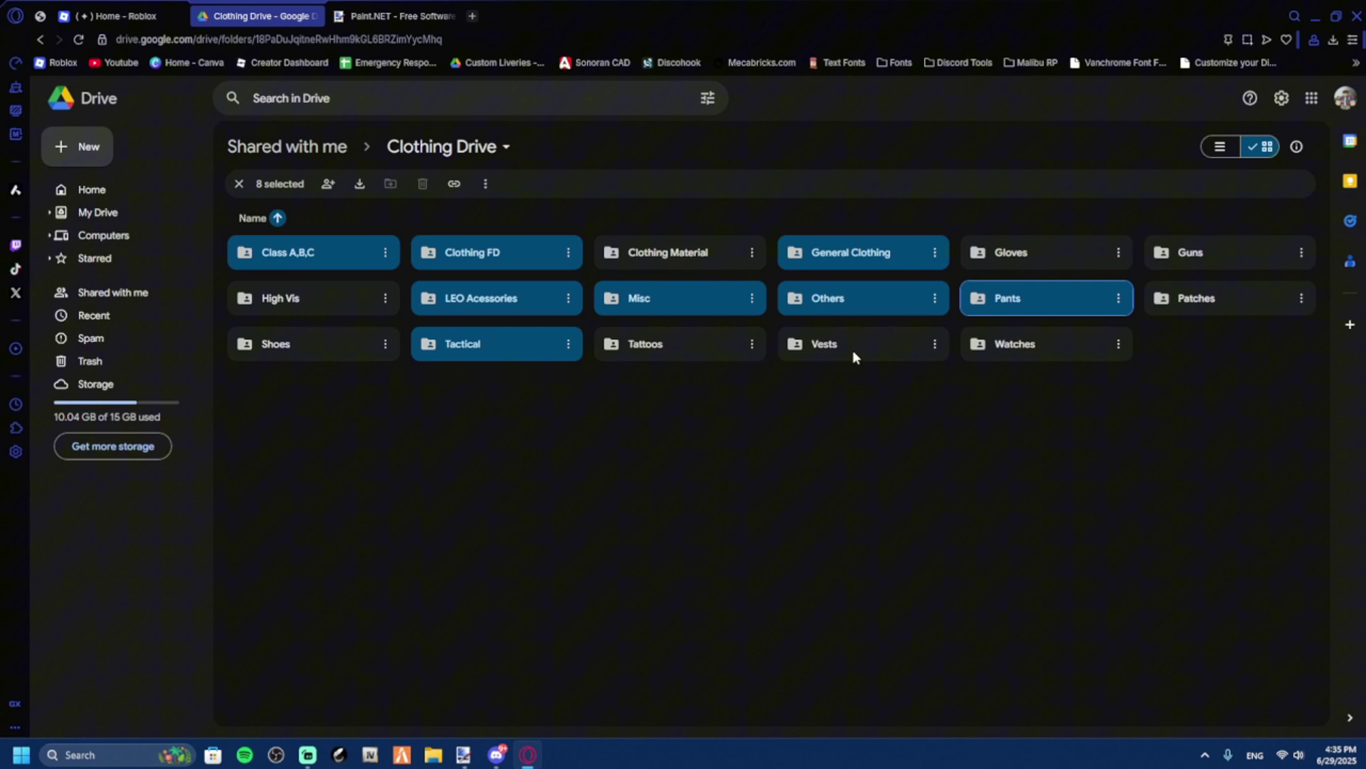
pyautogui.keyDown('ctrl'); pyautogui.click(827, 350); pyautogui.keyUp('ctrl')
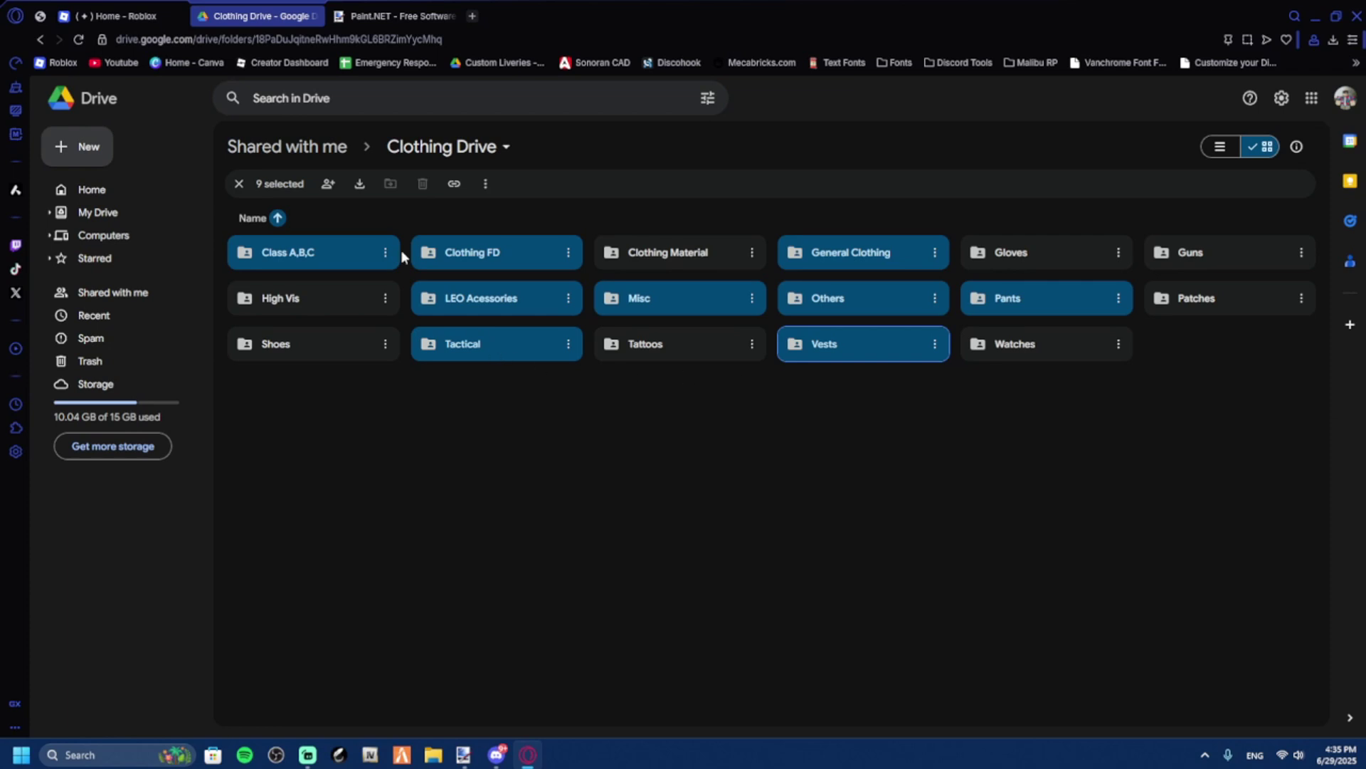
pyautogui.click(360, 185)
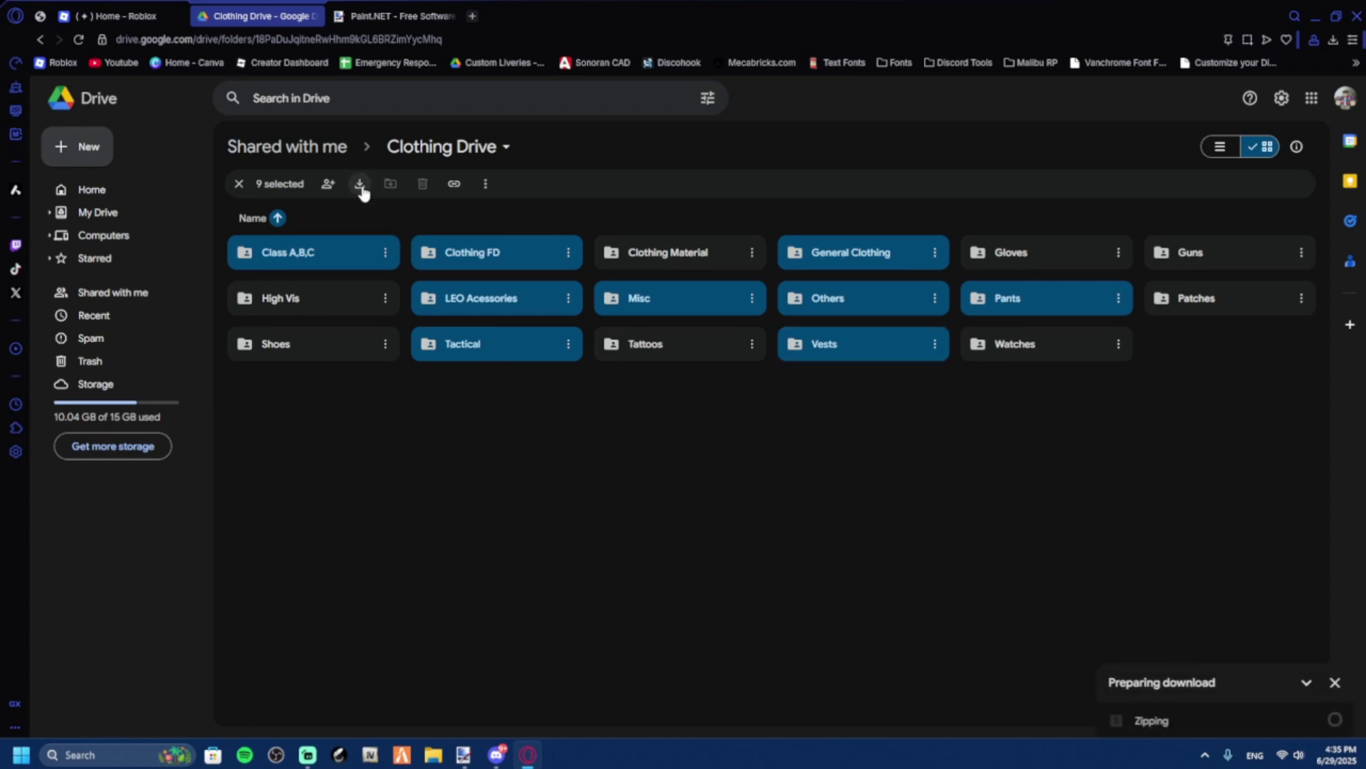
pyautogui.click(1335, 683)
pyautogui.click(787, 438)
pyautogui.click(780, 484)
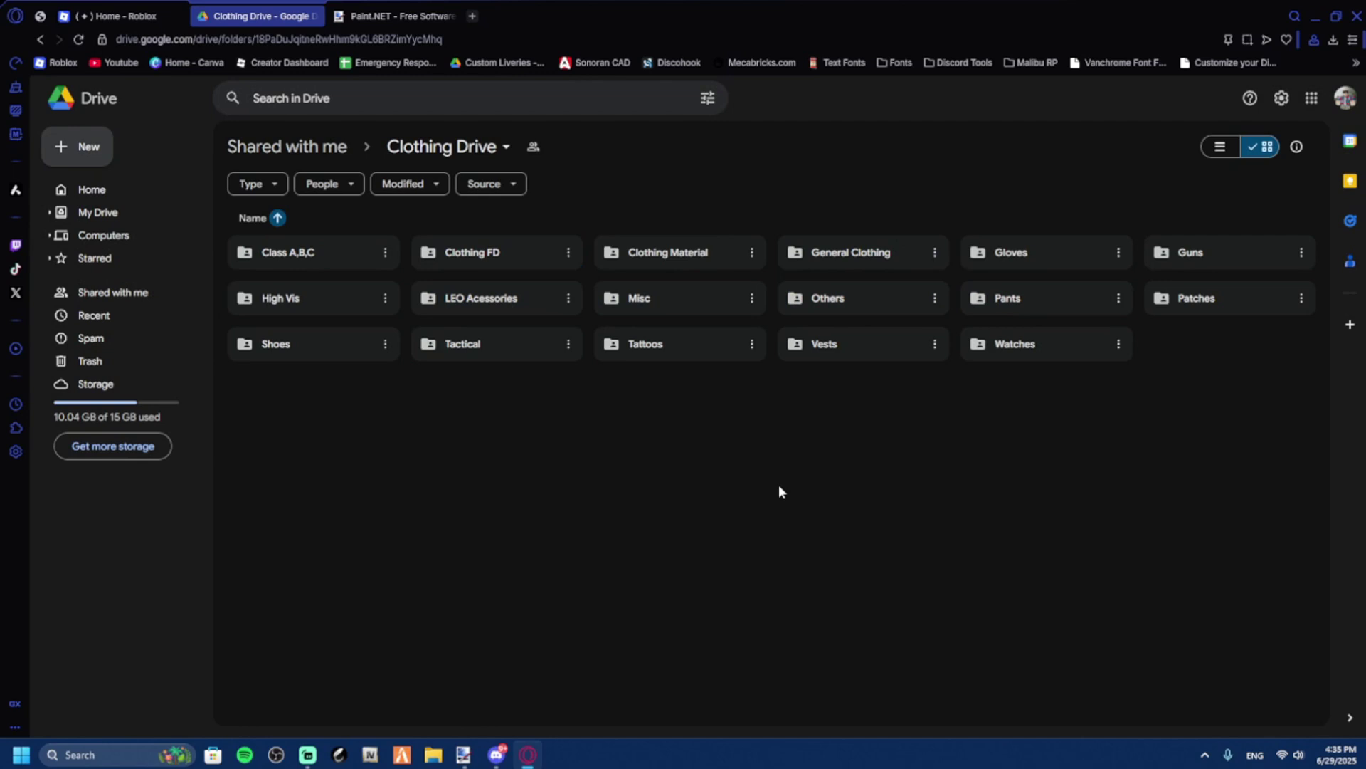
# Visit the dotPDN download page for Paint.NET 5.1.8, then return to the Paint.NET editor showing the uniform template.
pyautogui.click(398, 16)
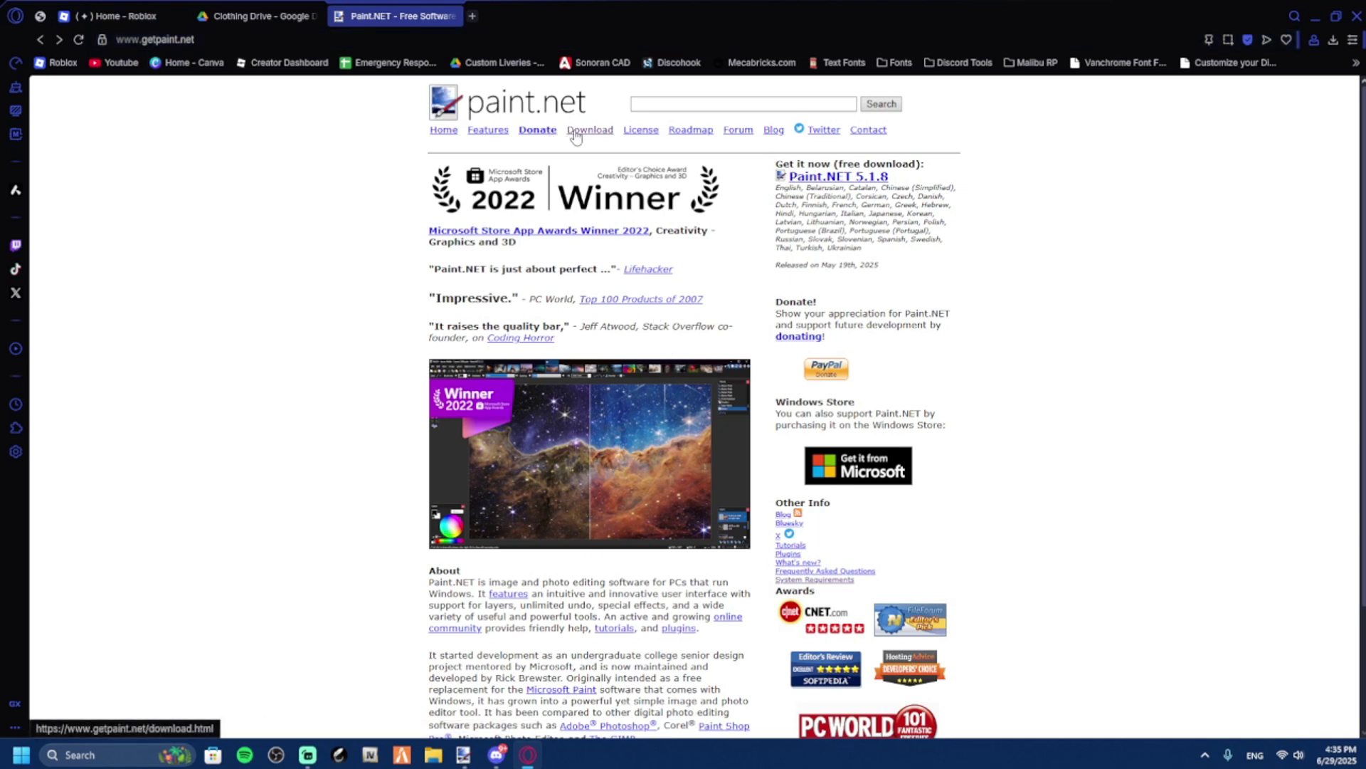
pyautogui.click(862, 181)
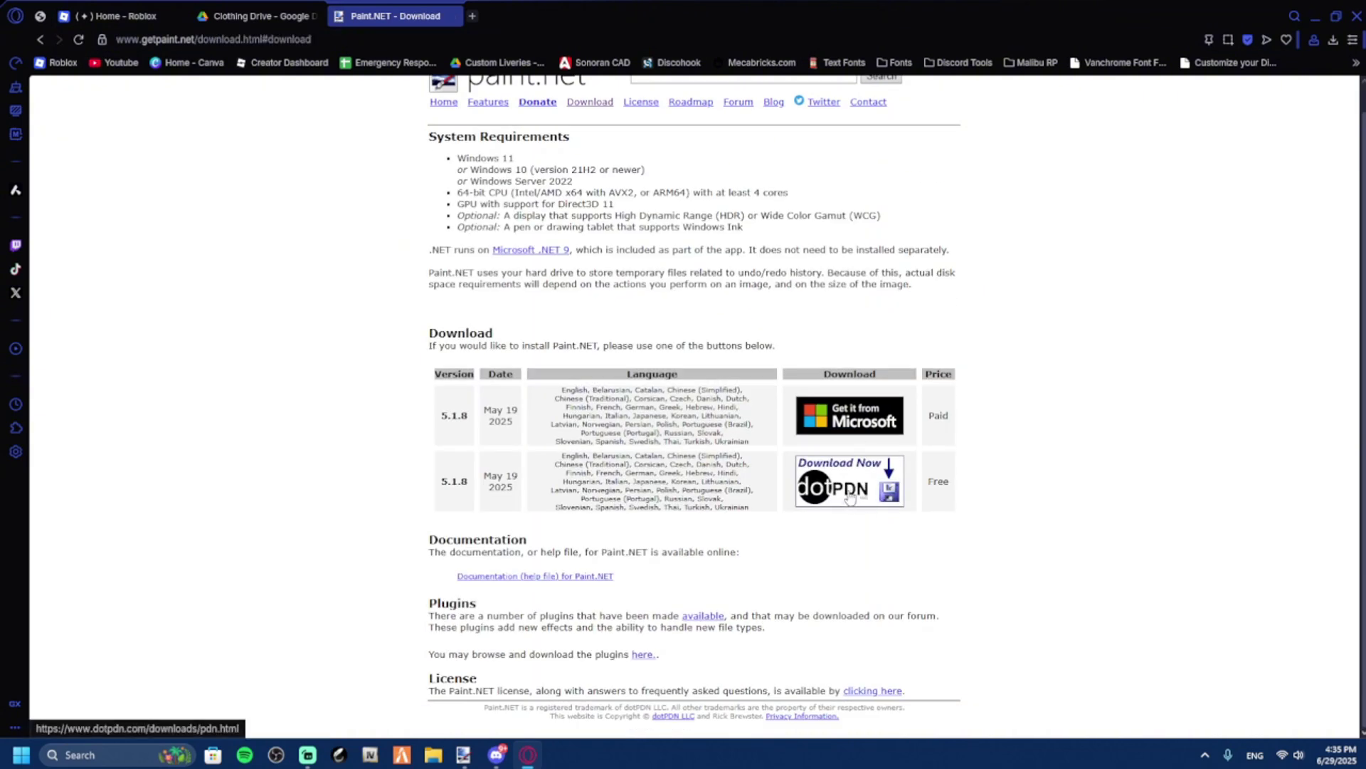
pyautogui.click(816, 489)
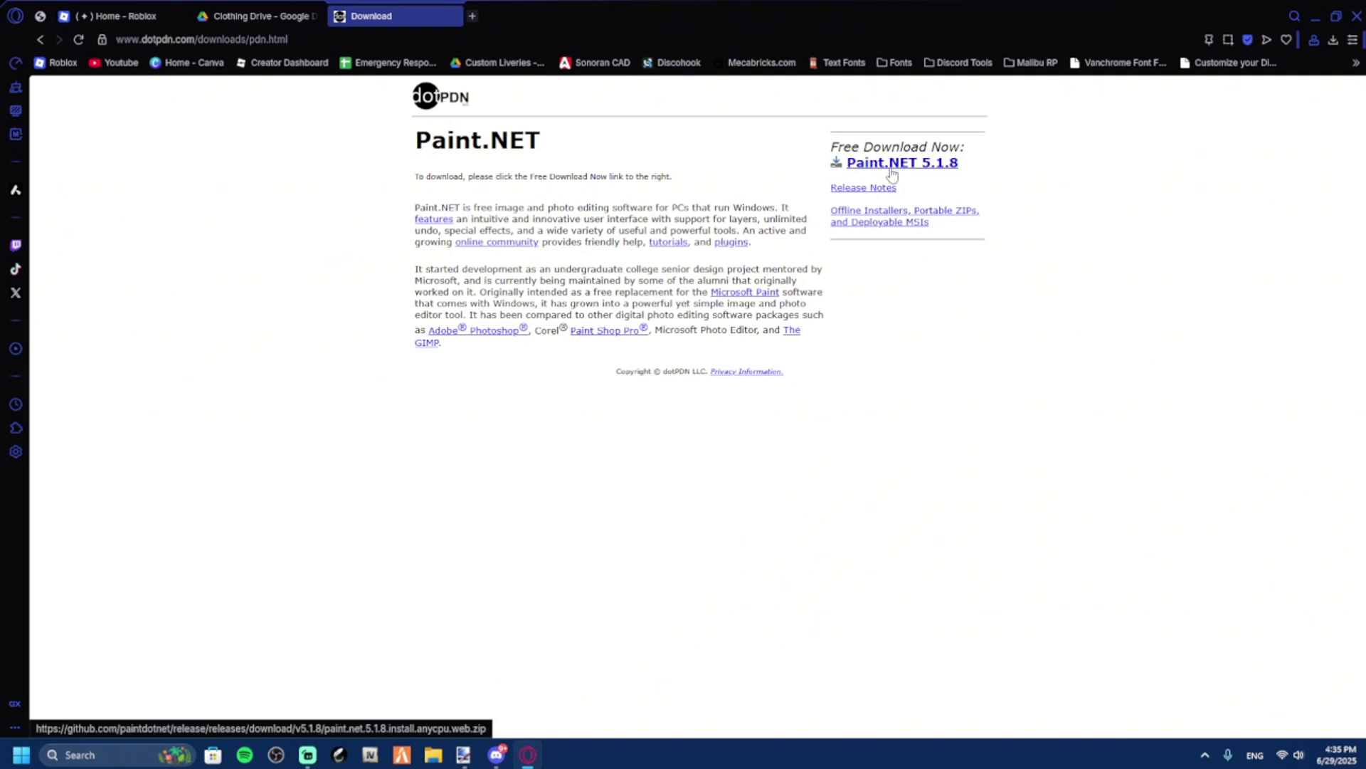
pyautogui.click(463, 754)
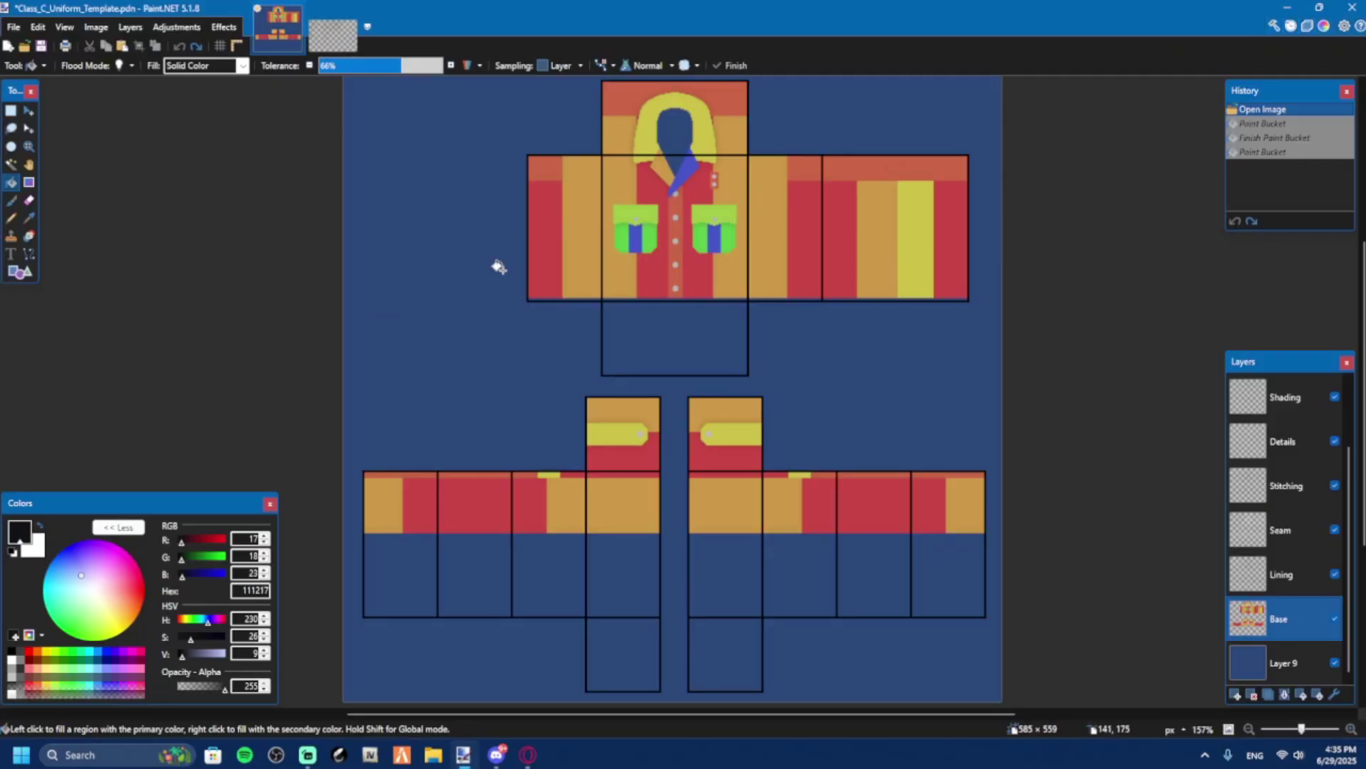
# Delete the blue background Layer 9 and fill the shirt base with near-black 111217.
pyautogui.click(1274, 663)
pyautogui.click(1251, 694)
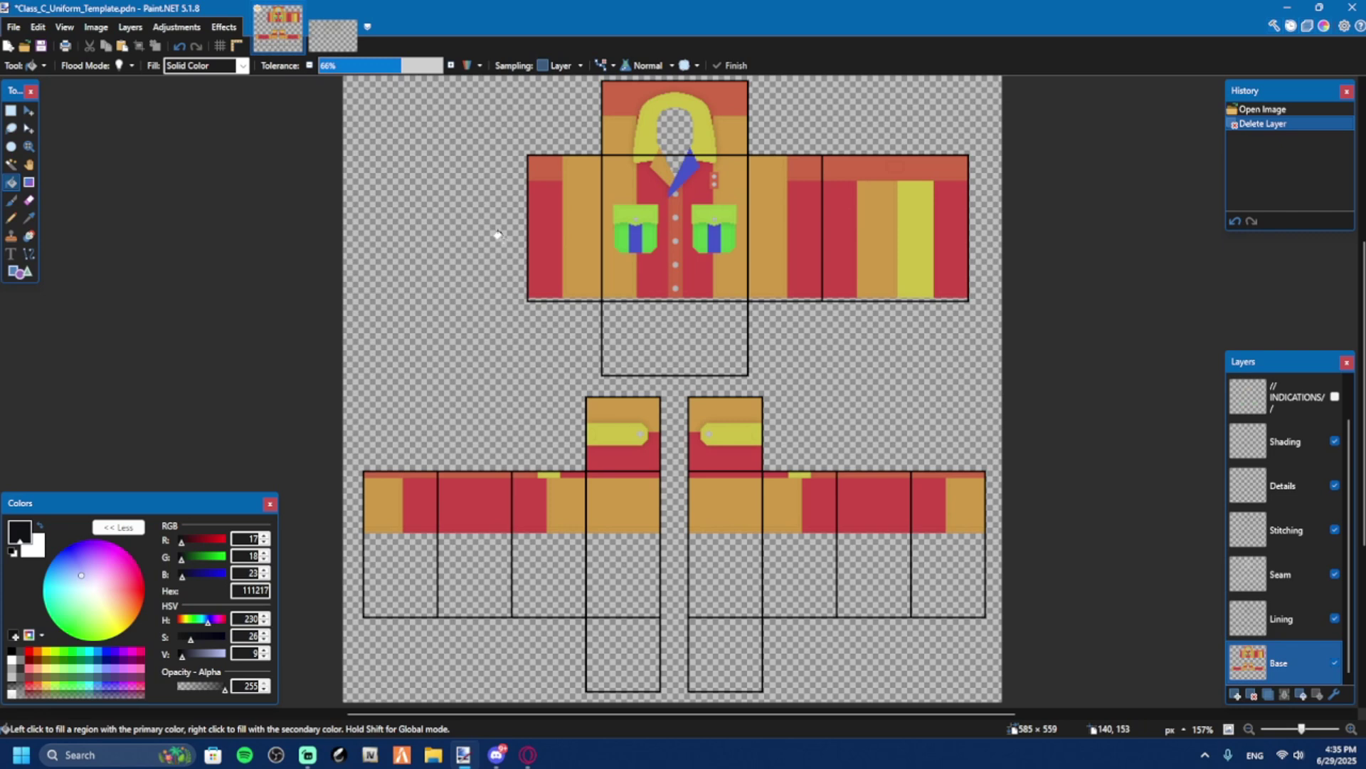
pyautogui.scroll(4, 643, 174)
pyautogui.click(643, 190)
# Turn Paint Bucket antialiasing off so fills get hard edges.
pyautogui.scroll(2, 677, 214)
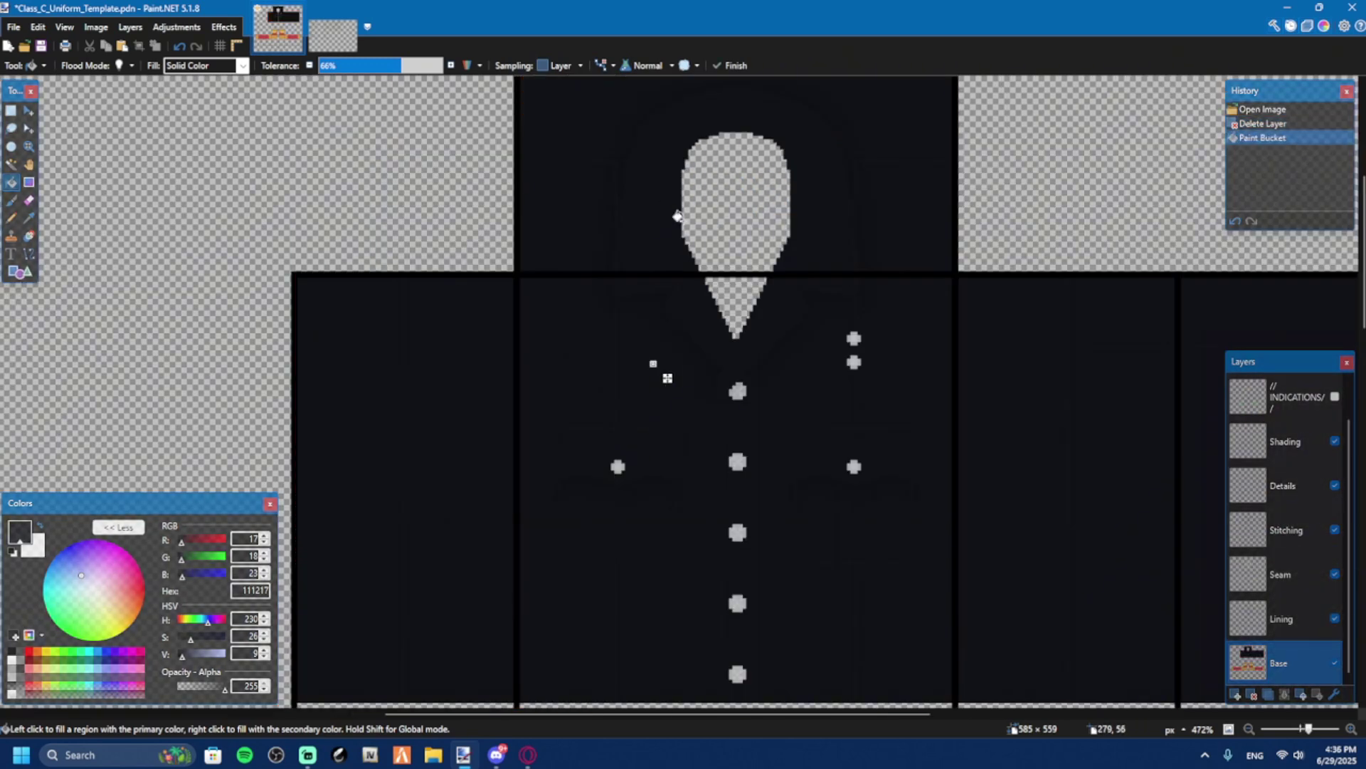
pyautogui.scroll(6, 727, 303)
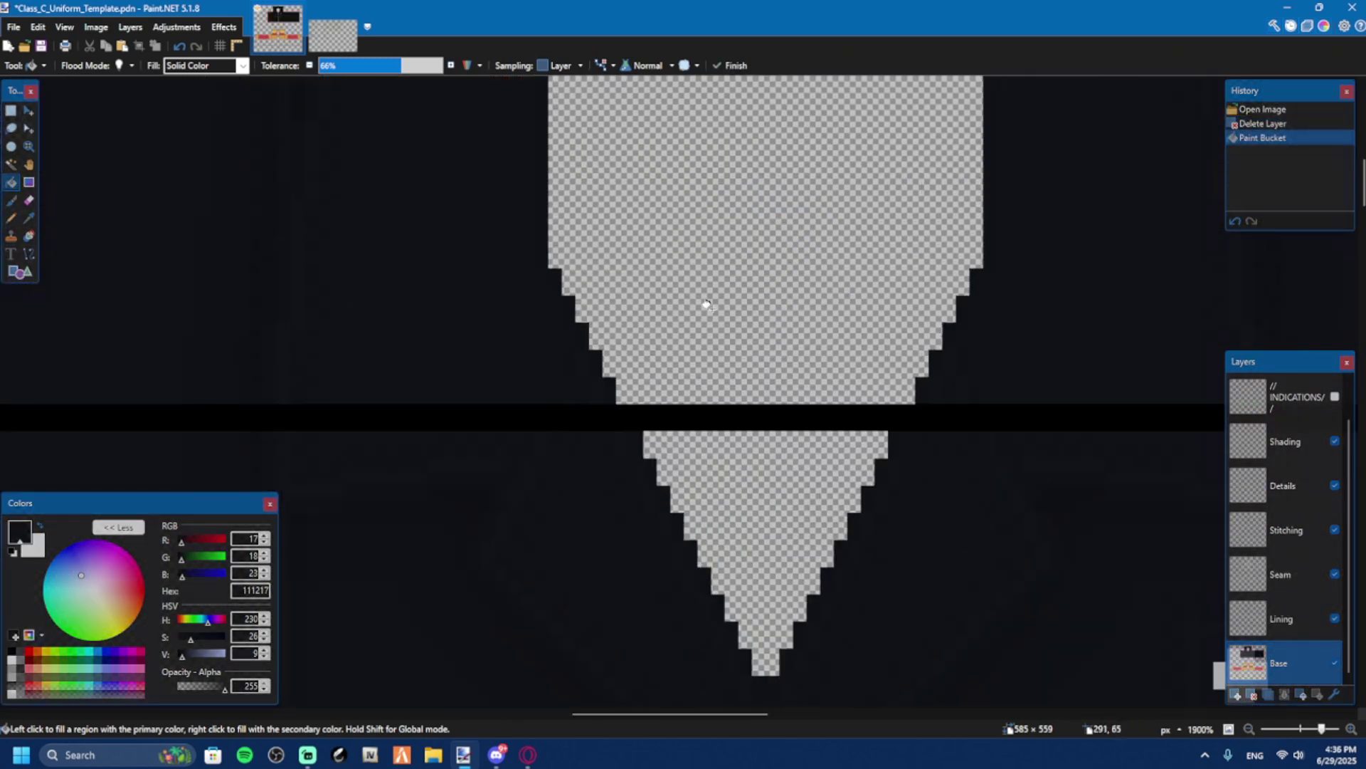
pyautogui.click(681, 65)
pyautogui.scroll(3, 592, 272)
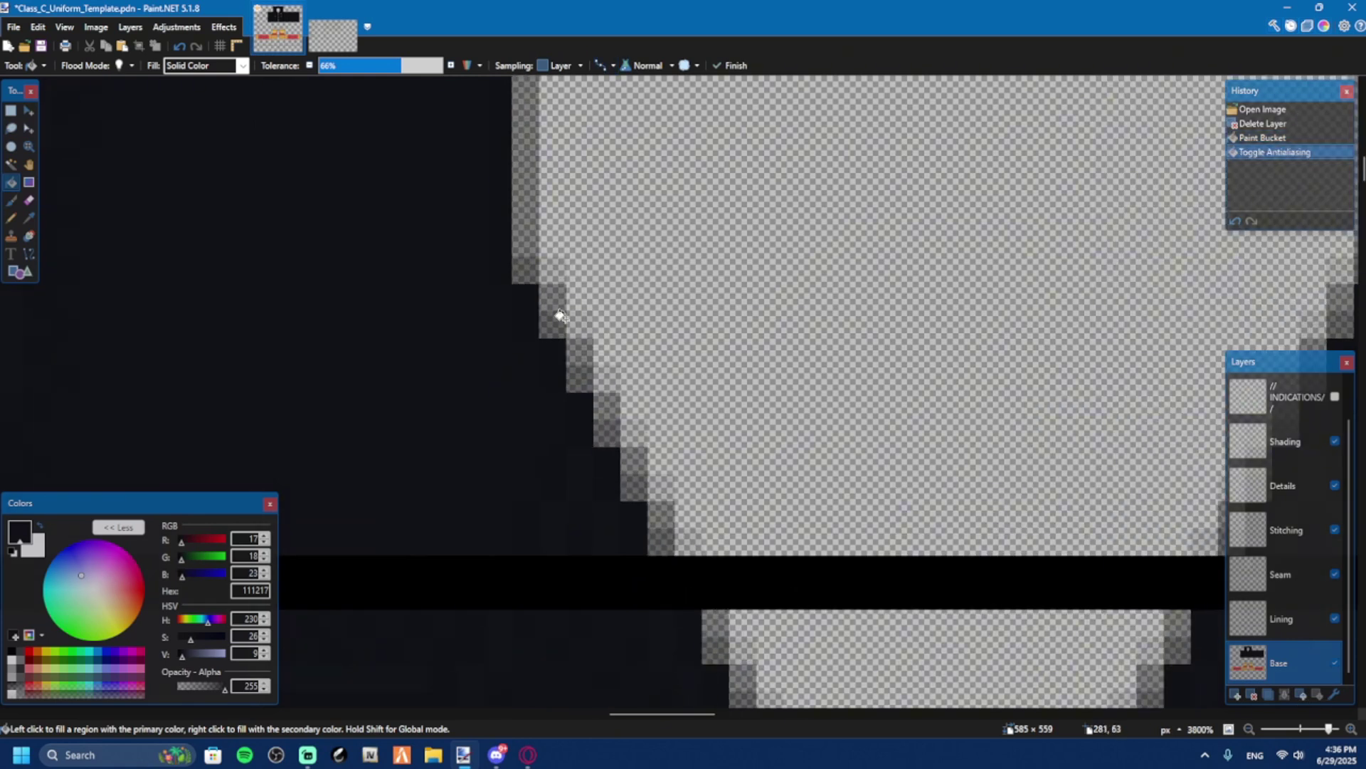
pyautogui.scroll(-3, 524, 348)
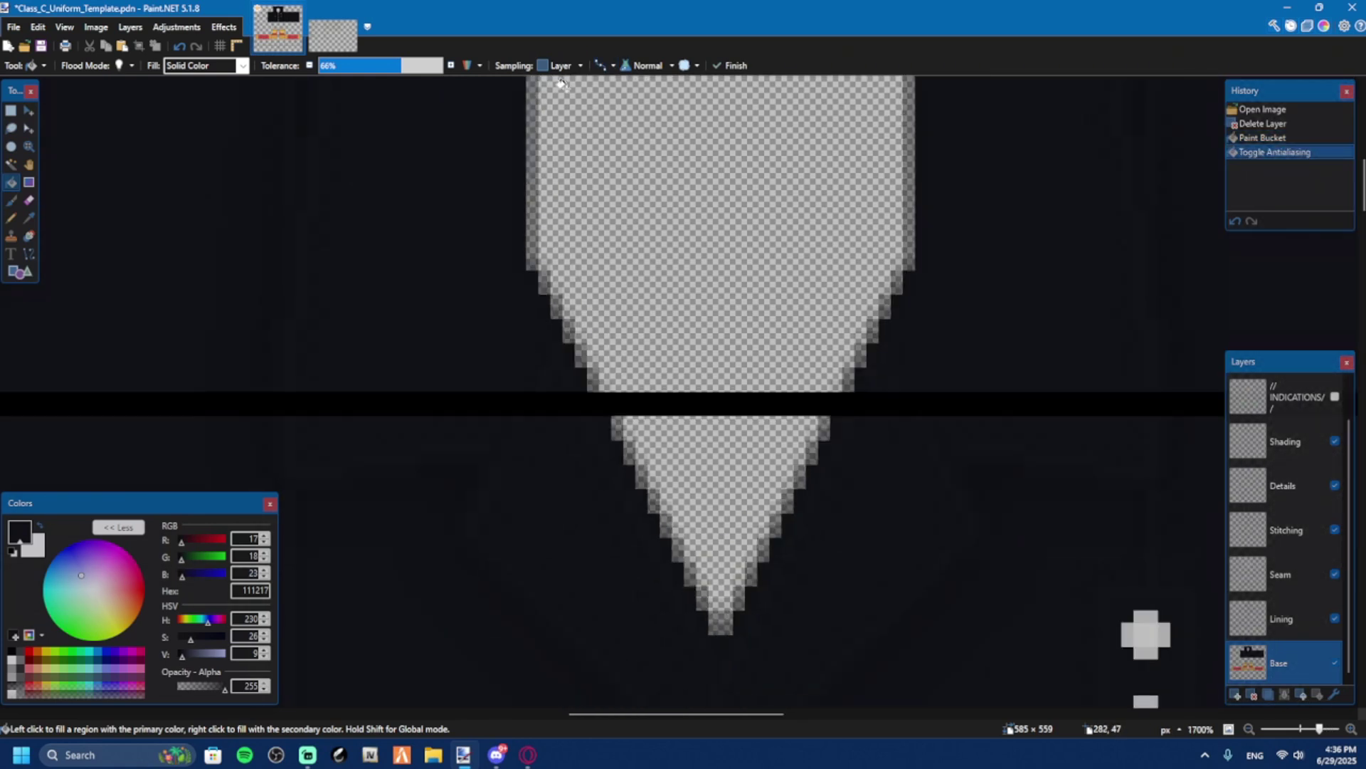
pyautogui.click(599, 68)
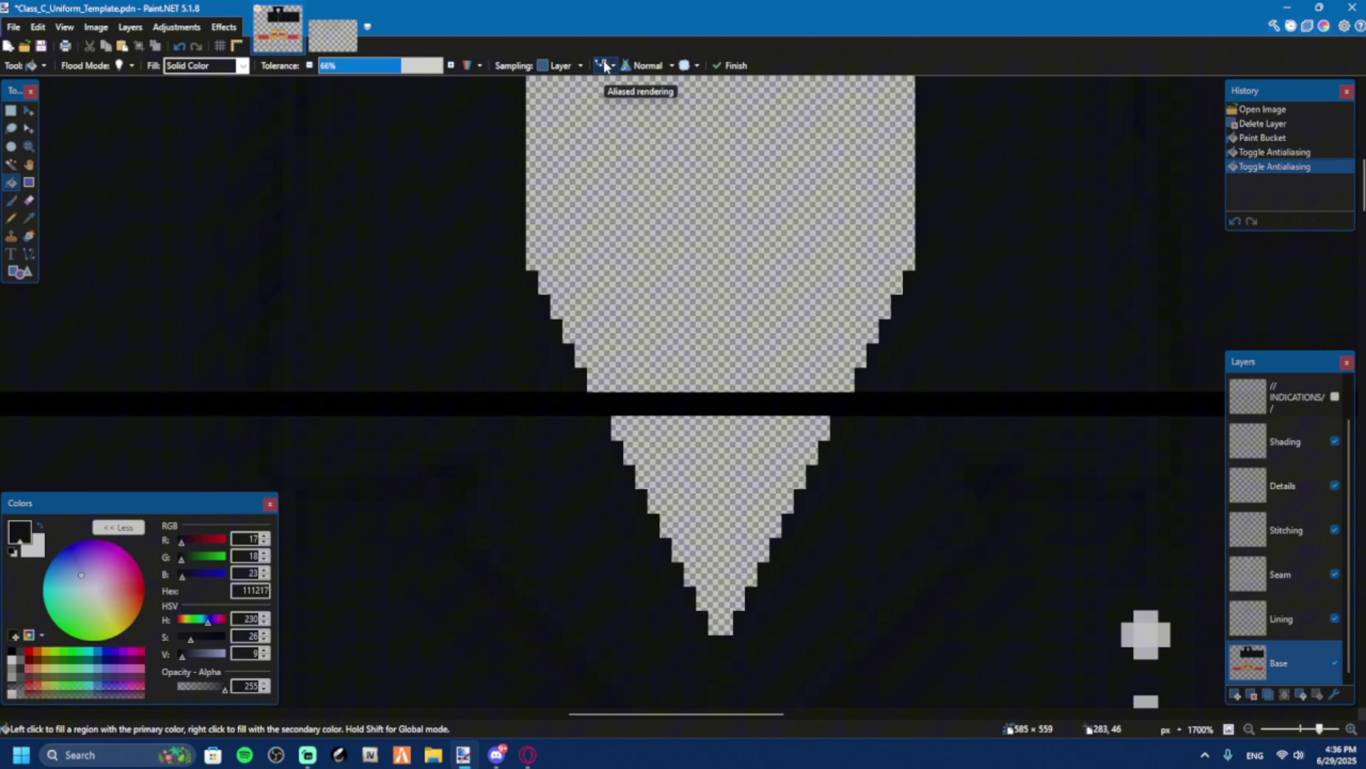
# Fill the left and right collar and cuff areas with near-black 111217.
pyautogui.scroll(-2, 697, 300)
pyautogui.scroll(-2, 705, 313)
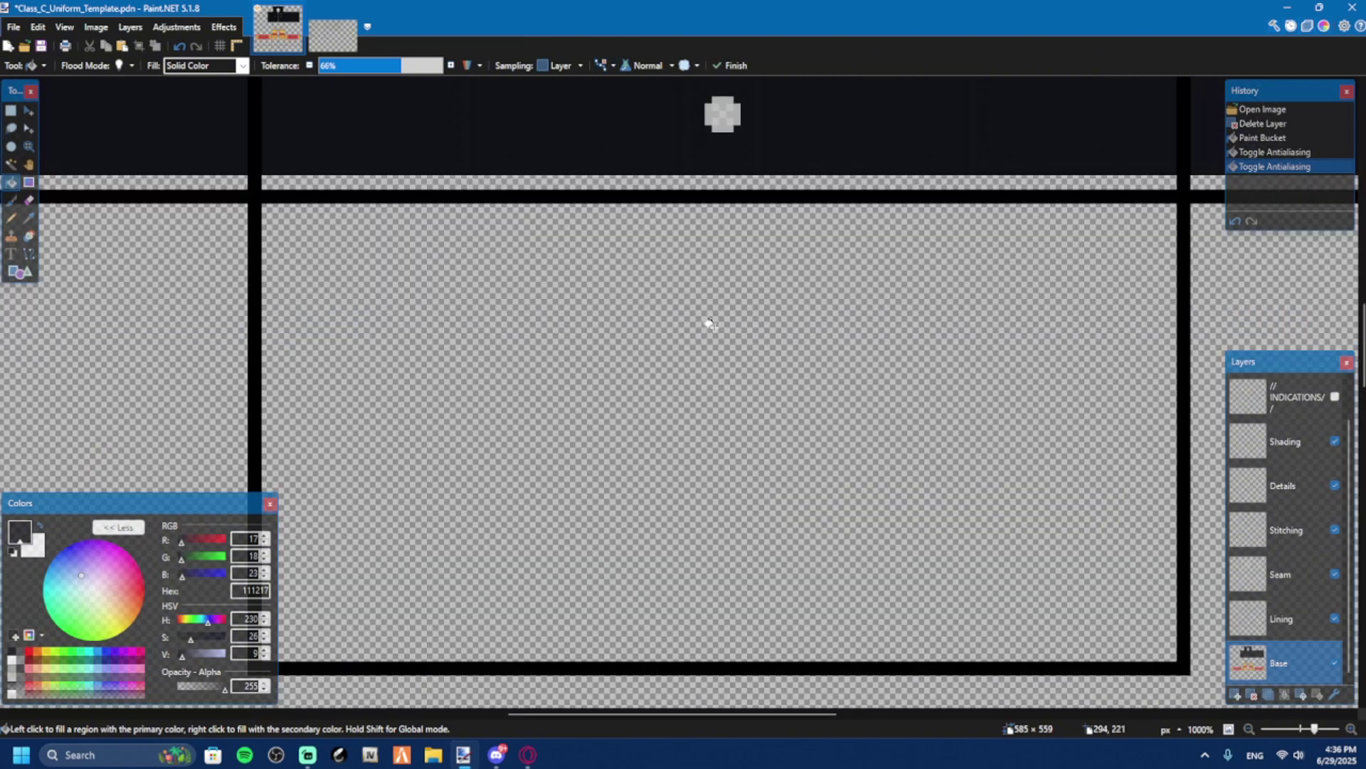
pyautogui.scroll(-4, 710, 322)
pyautogui.scroll(3, 762, 384)
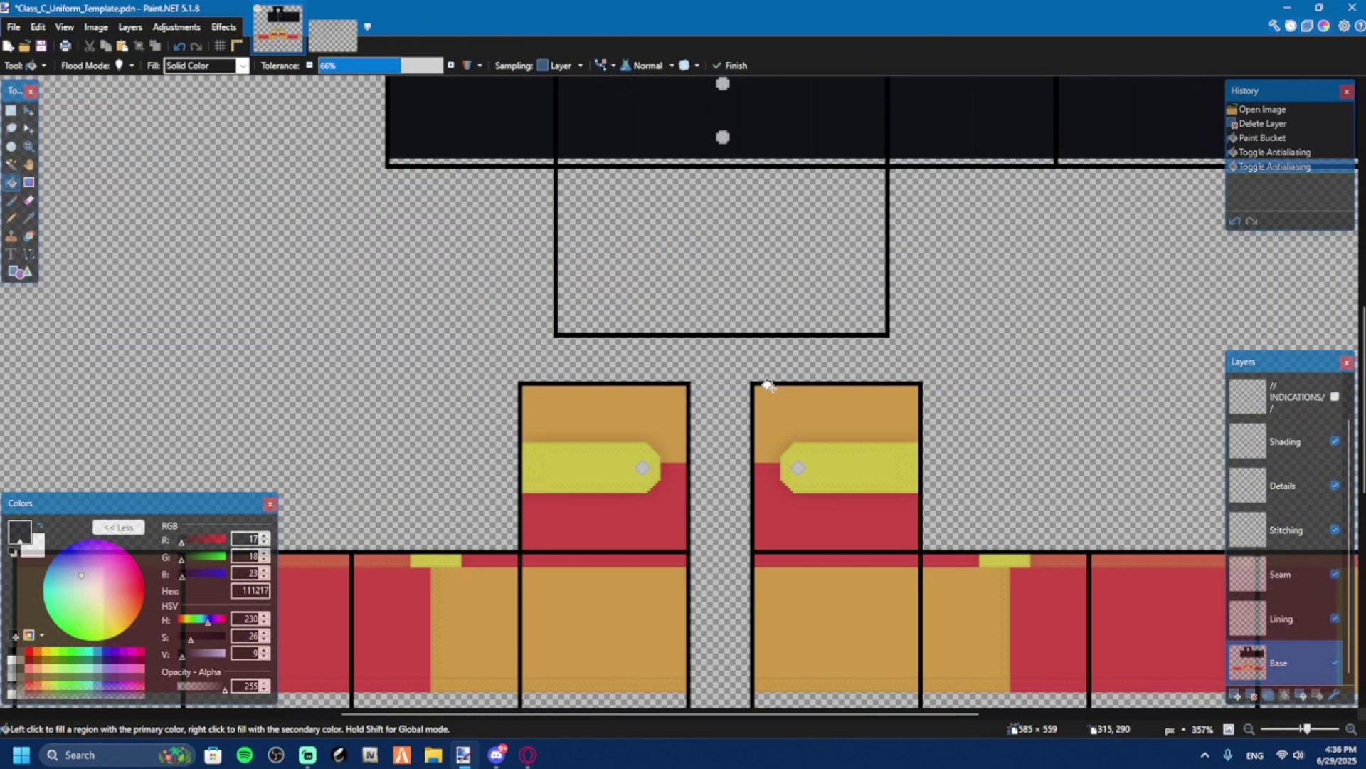
pyautogui.scroll(-3, 640, 377)
pyautogui.click(645, 383)
pyautogui.doubleClick(804, 390)
pyautogui.scroll(-3, 797, 375)
pyautogui.scroll(4, 783, 399)
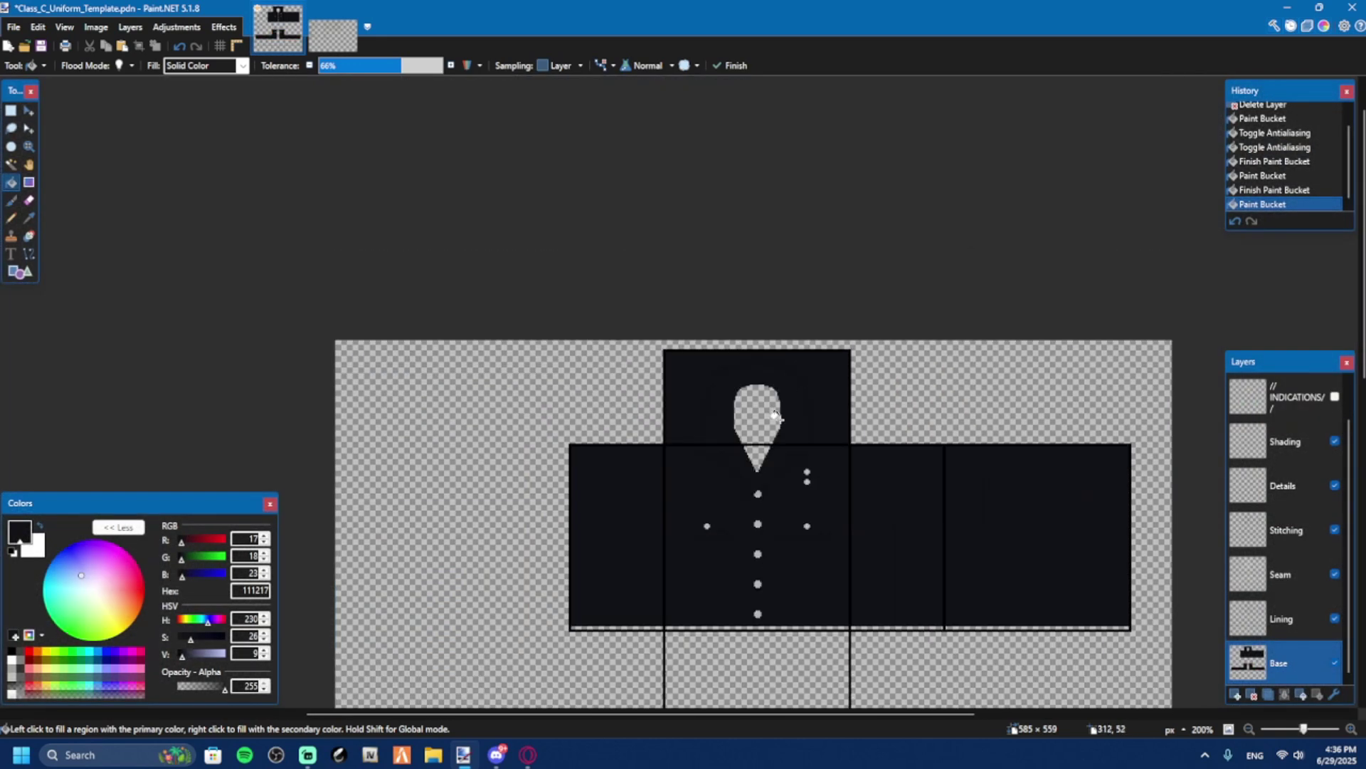
pyautogui.scroll(-2, 507, 156)
# On the All Assets 3.png sheet, Magic Wand select the first LAPD badge.
pyautogui.click(339, 47)
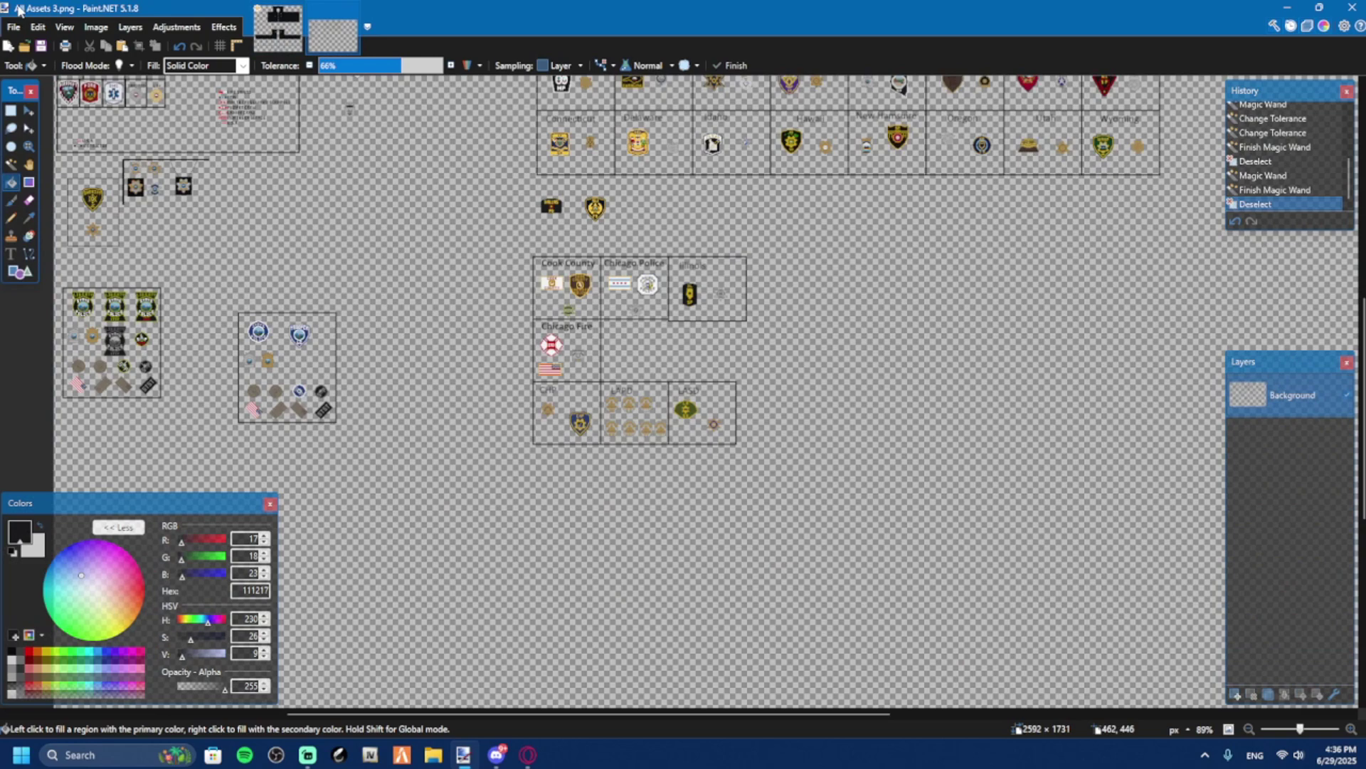
pyautogui.scroll(-4, 594, 361)
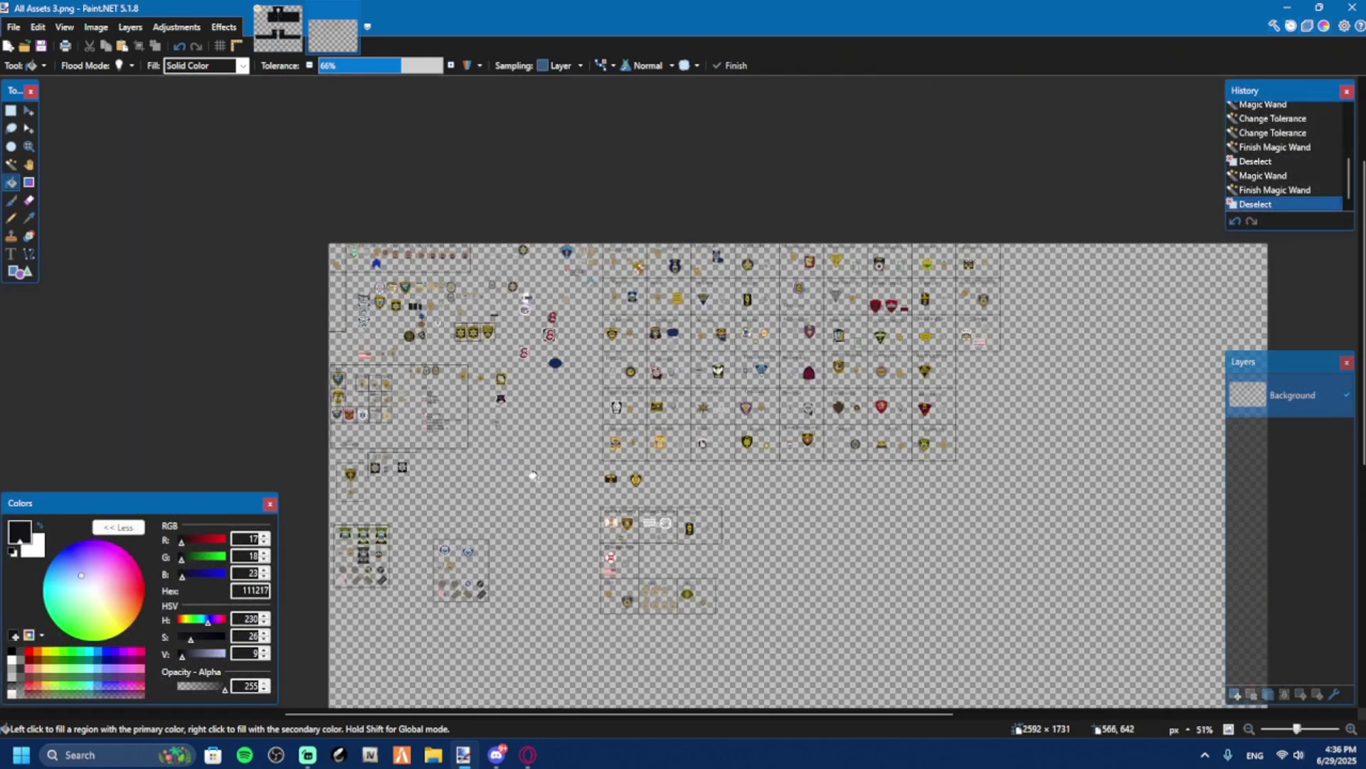
pyautogui.scroll(6, 706, 600)
pyautogui.scroll(5, 707, 600)
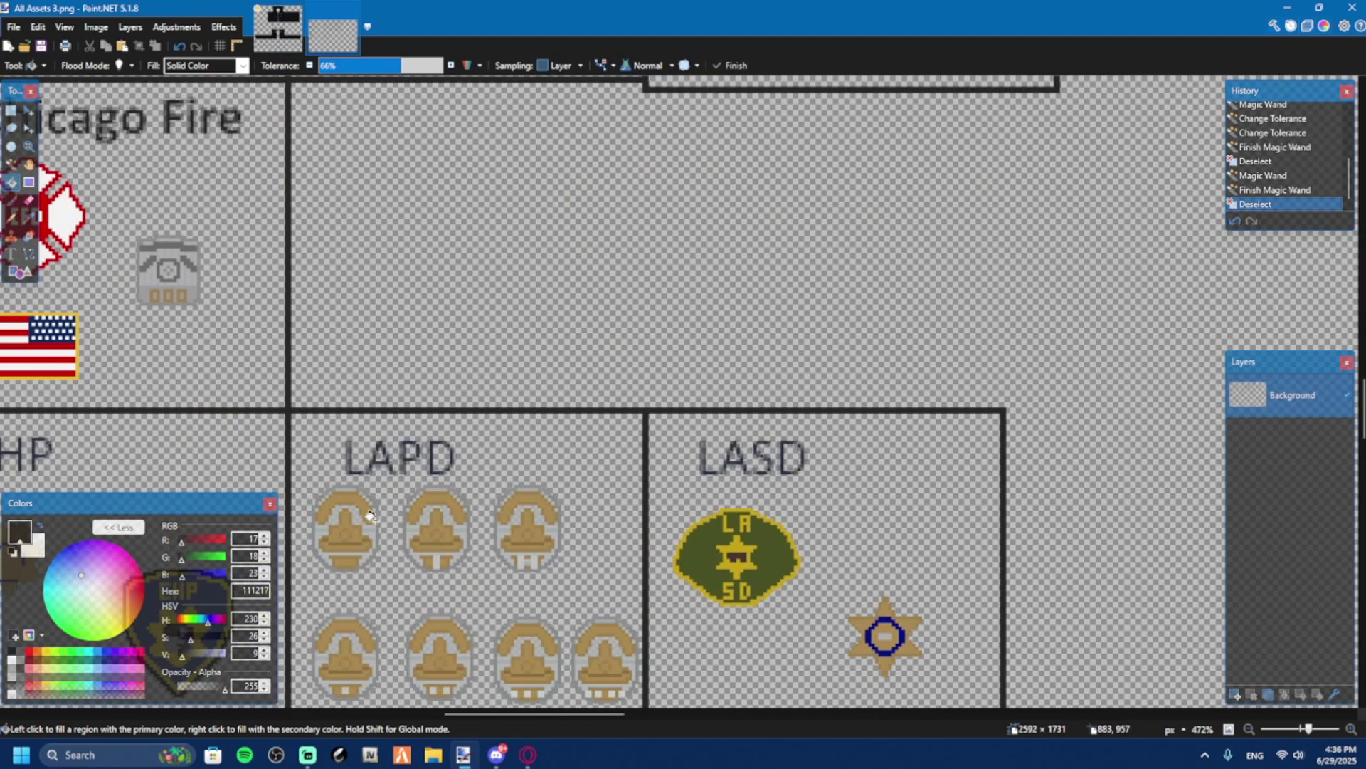
pyautogui.scroll(5, 370, 514)
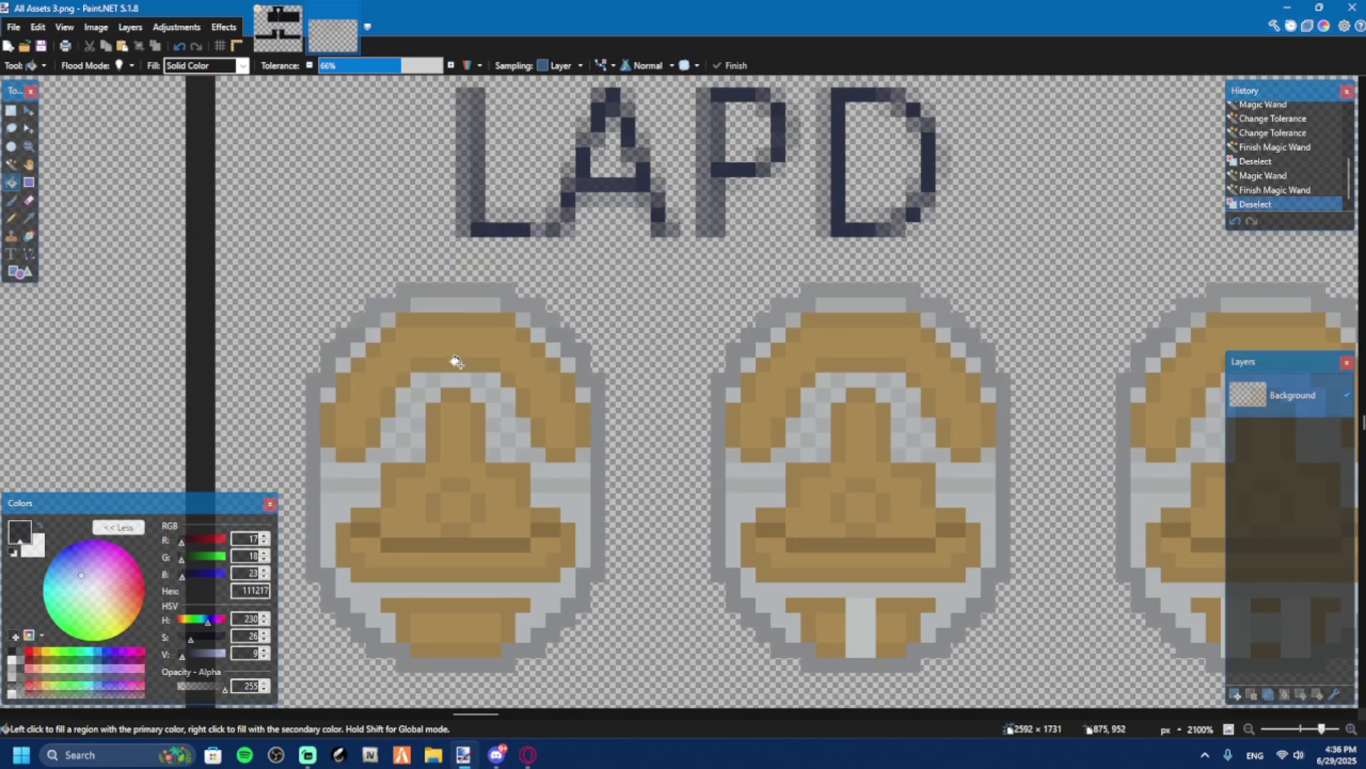
pyautogui.scroll(-2, 456, 362)
pyautogui.press('s')
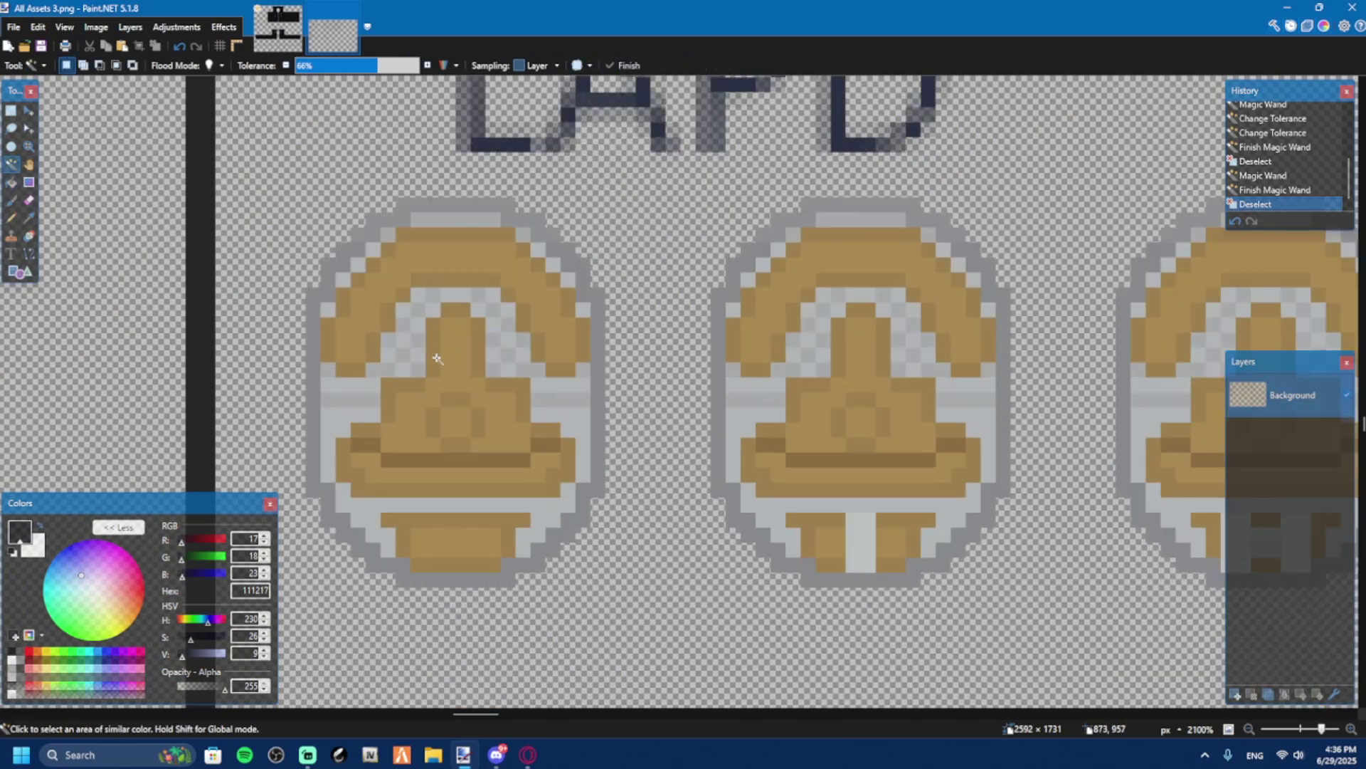
pyautogui.click(451, 360)
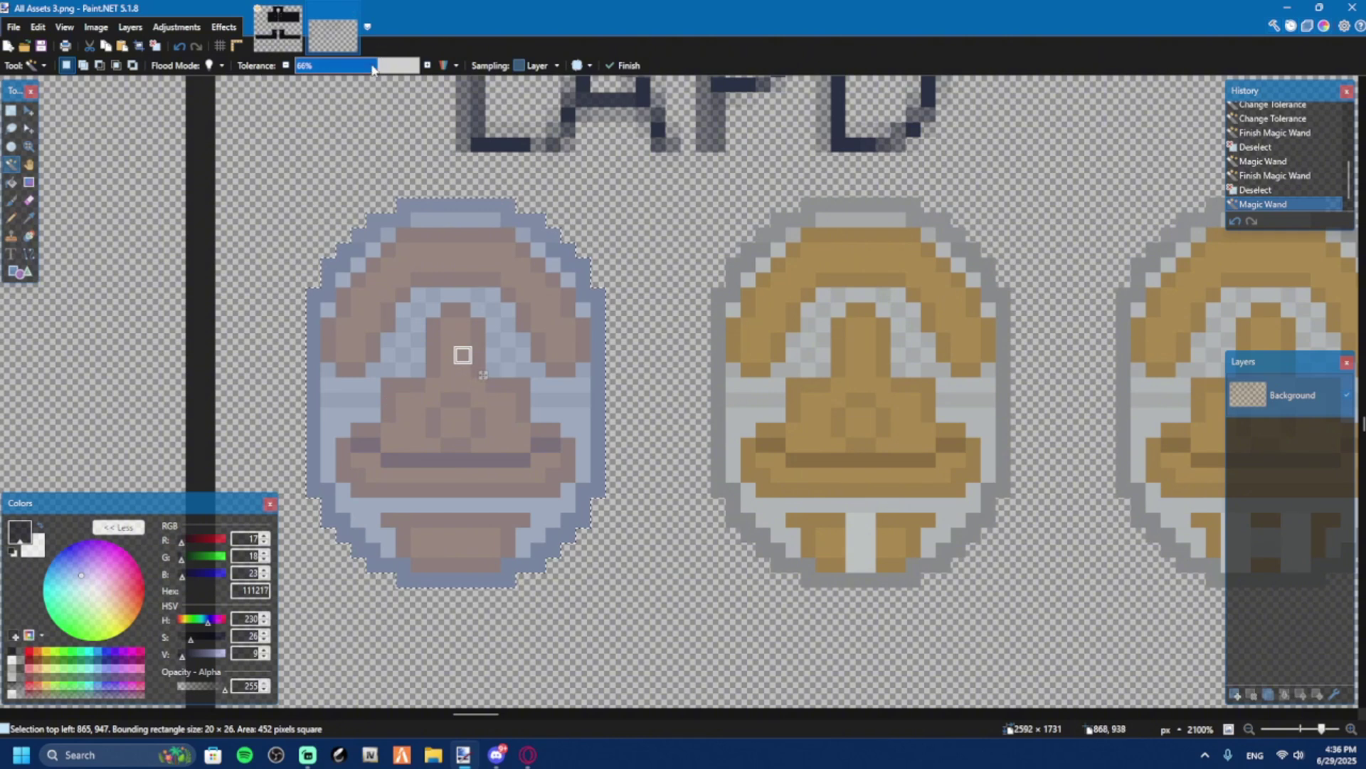
# Retry the badge selection at 32% tolerance, then raise tolerance to 53% to capture the whole badge.
pyautogui.moveTo(374, 66); pyautogui.dragTo(335, 66)
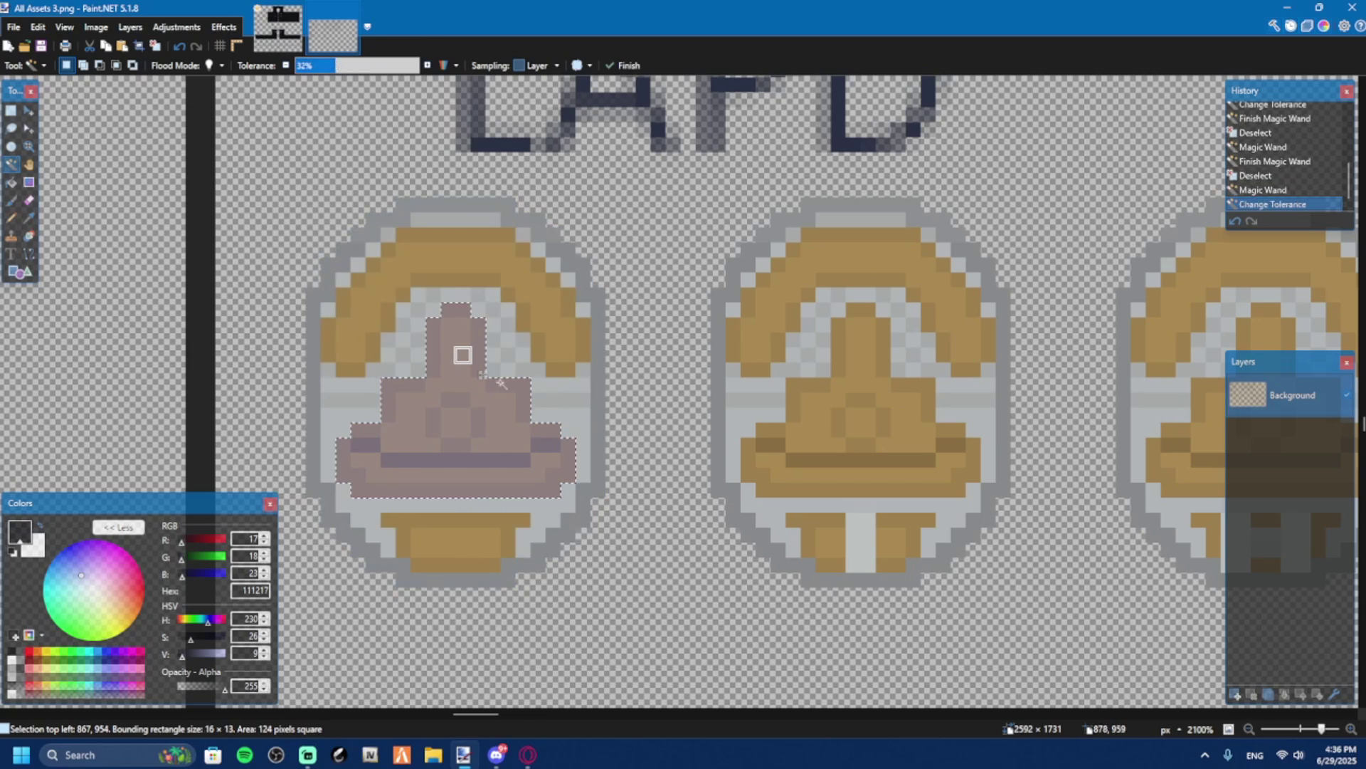
pyautogui.click(366, 276)
pyautogui.click(435, 518)
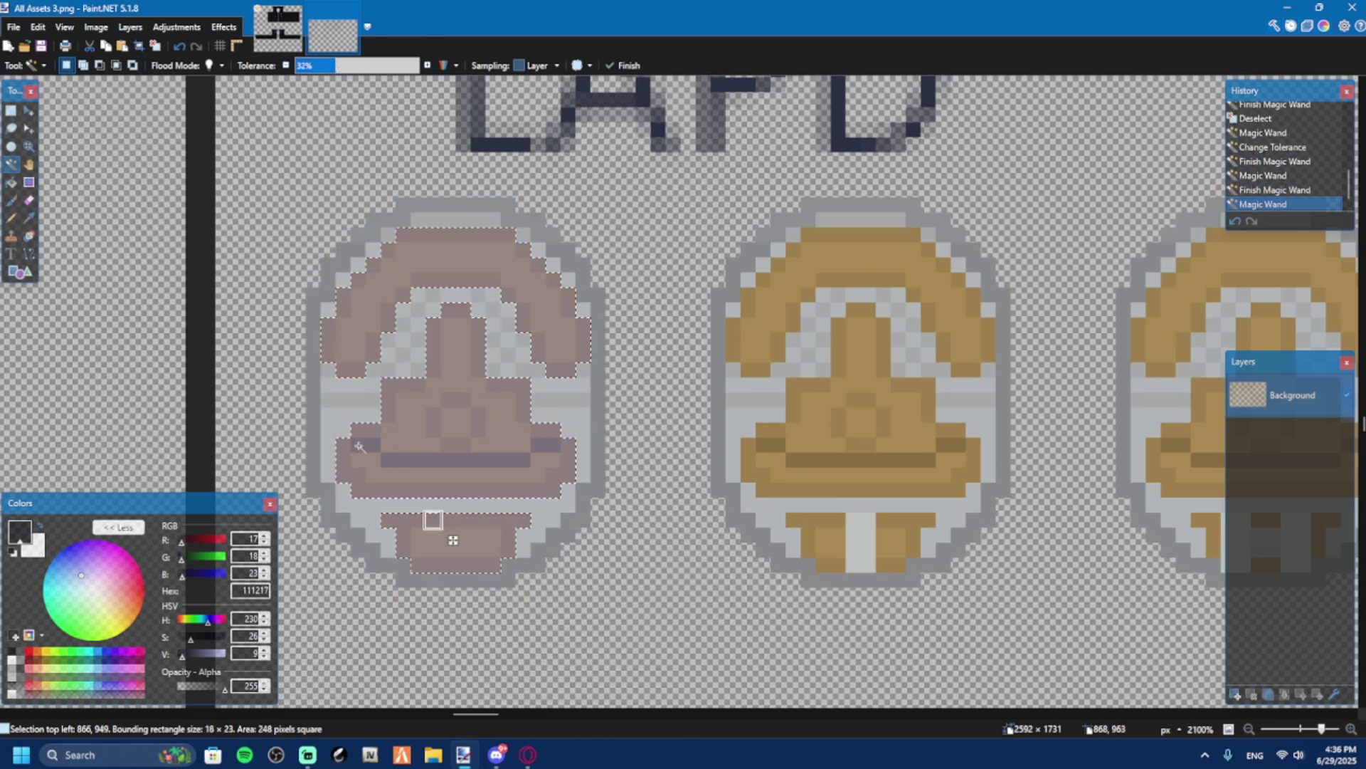
pyautogui.click(344, 402)
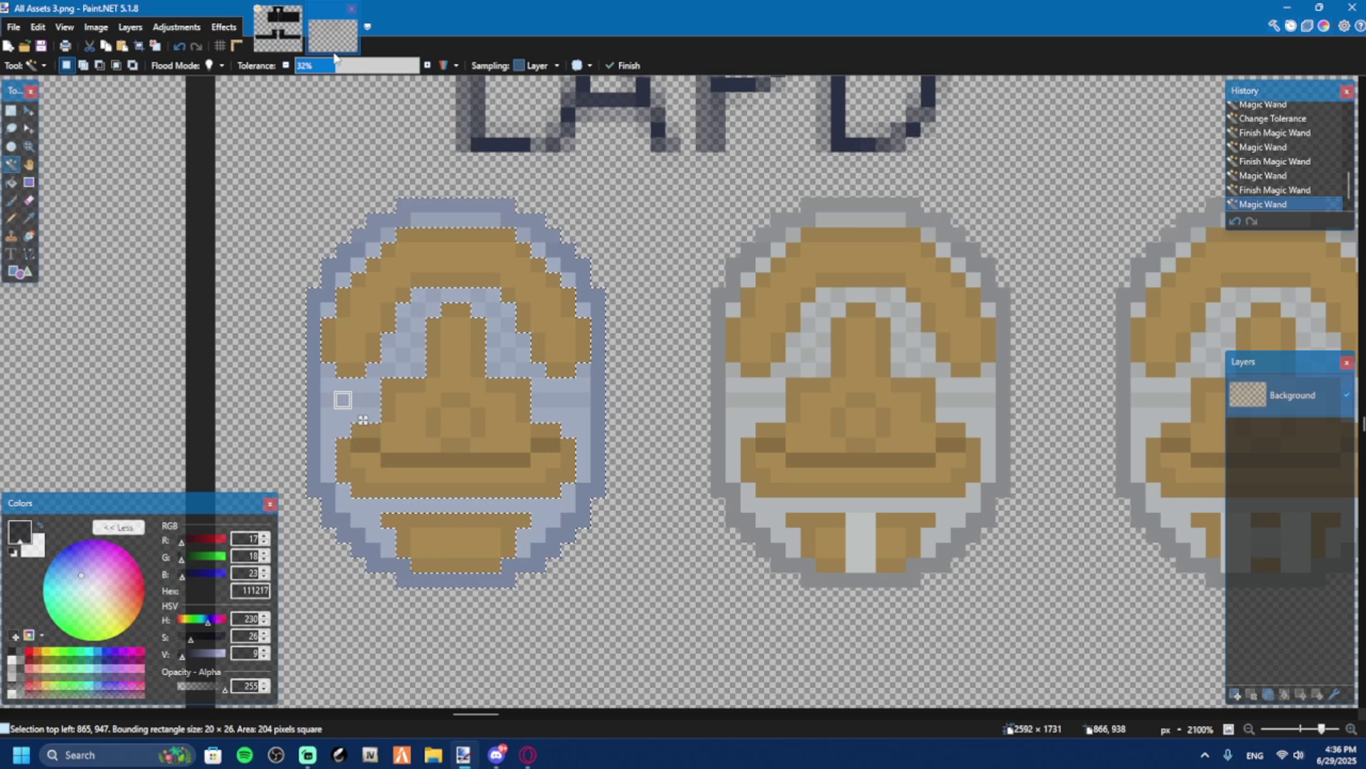
pyautogui.moveTo(376, 65); pyautogui.dragTo(361, 69)
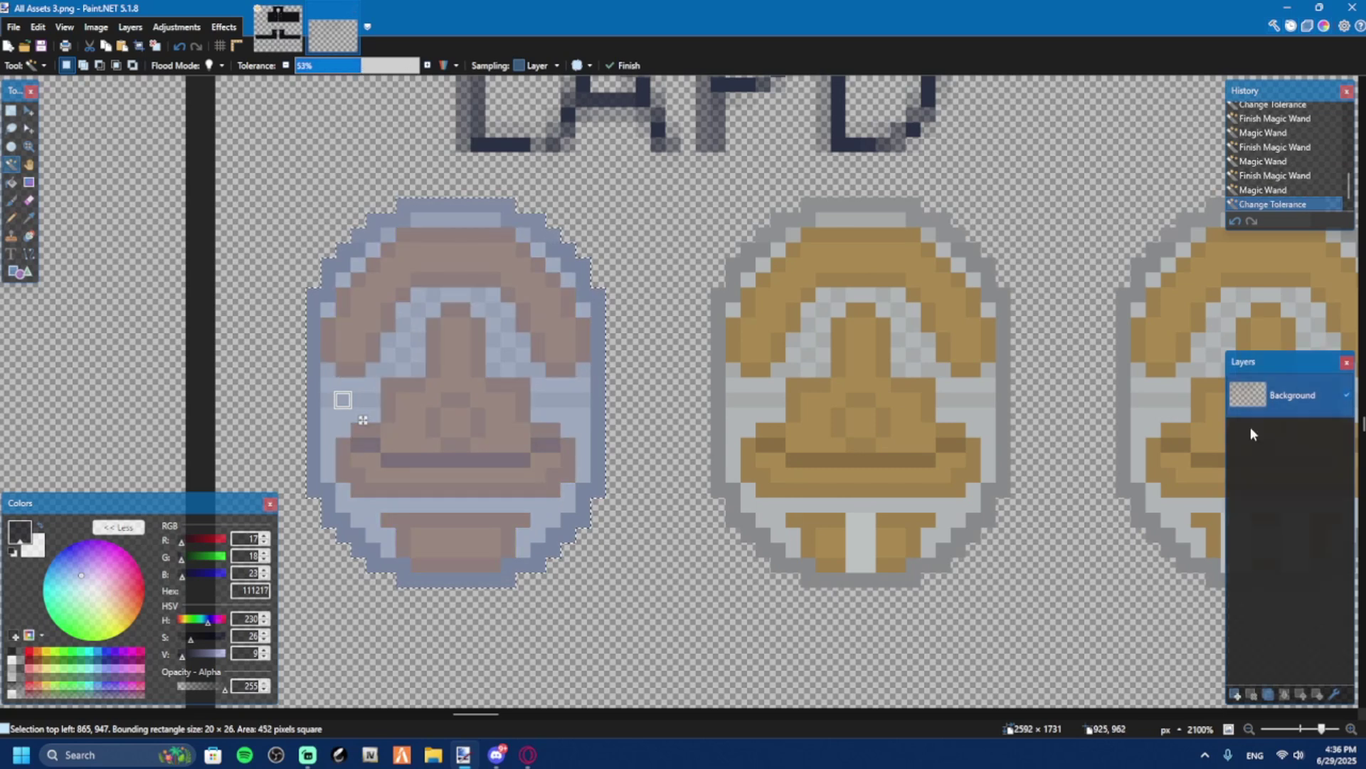
# Paste the copied LAPD badge onto a new layer in the Class C uniform template.
pyautogui.click(283, 43)
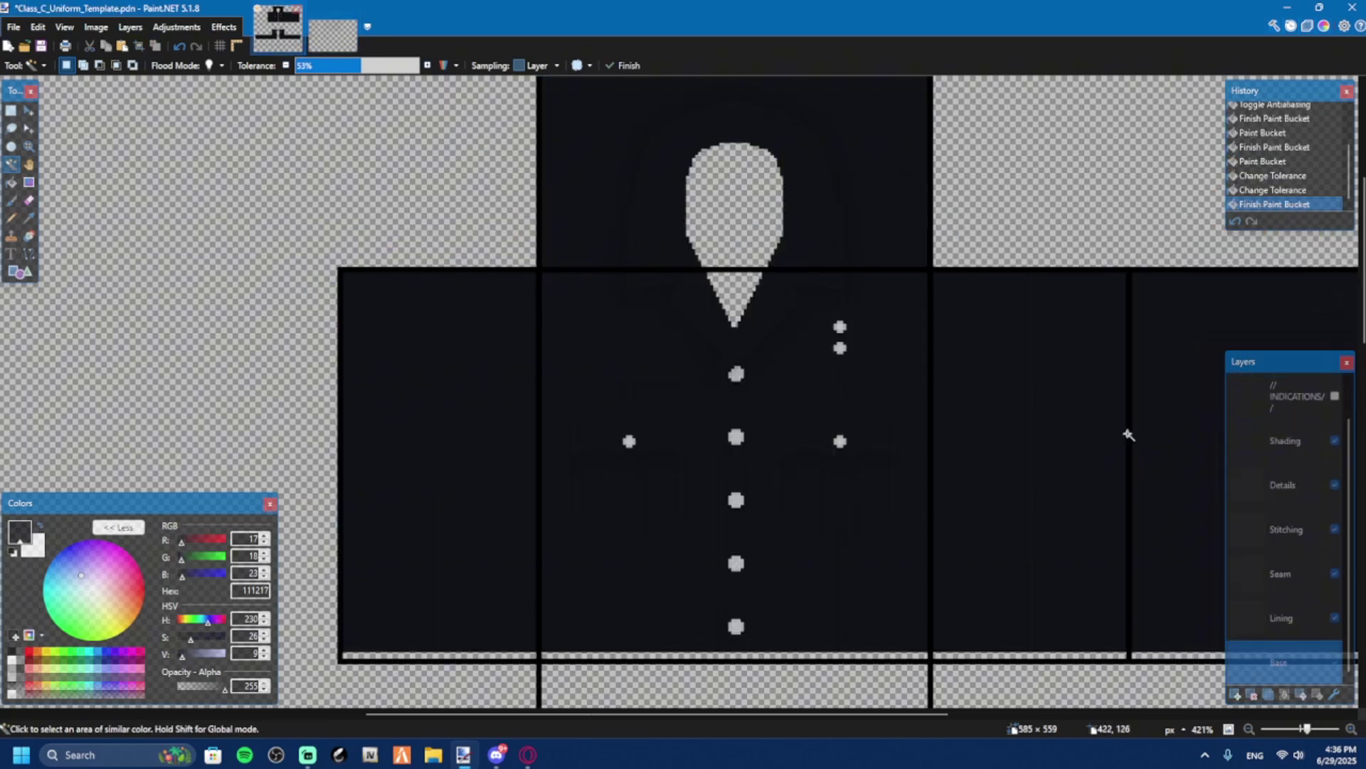
pyautogui.scroll(1, 1318, 501)
pyautogui.click(1236, 695)
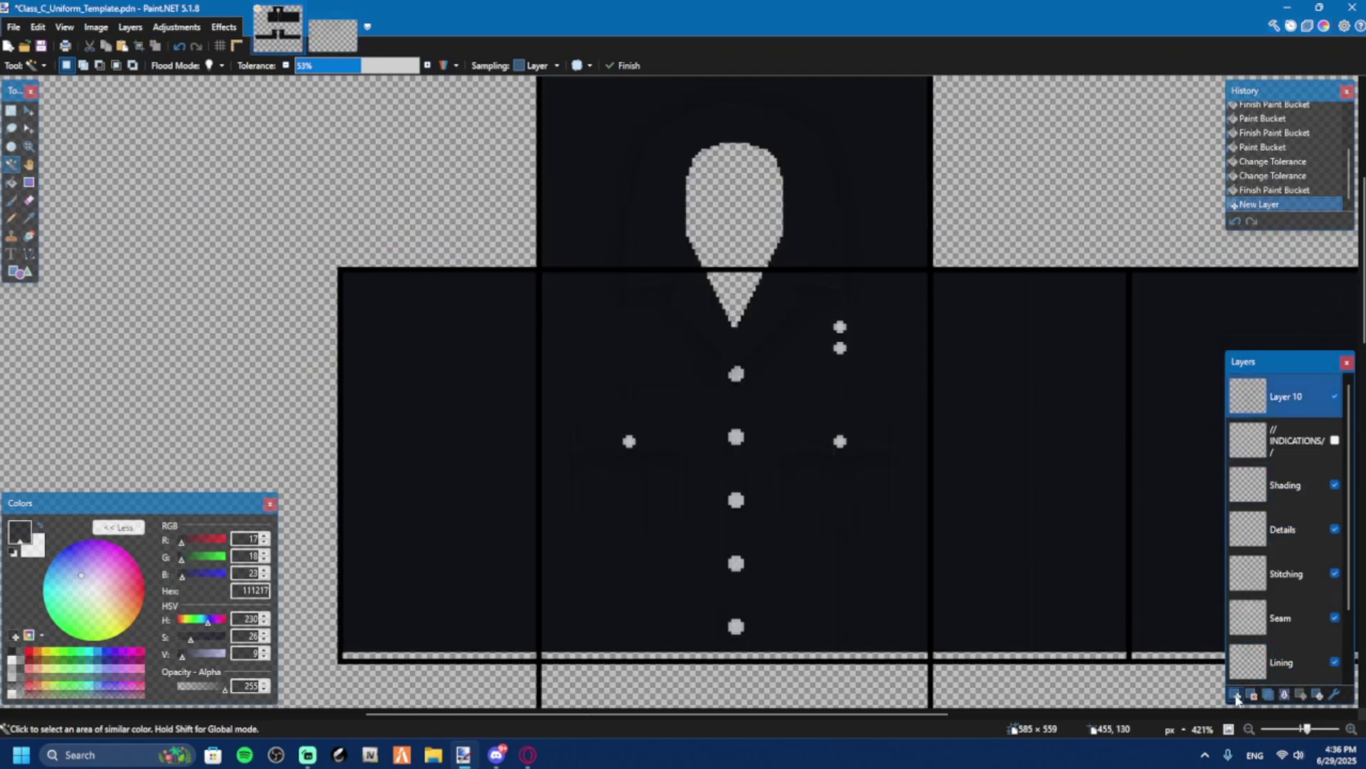
pyautogui.hotkey('ctrl', 'v')
# Show the INDICATIONS pocket-guide layer, move it to the top and drag the badge near the right POCKETS box.
pyautogui.click(1335, 484)
pyautogui.scroll(-3, 1016, 442)
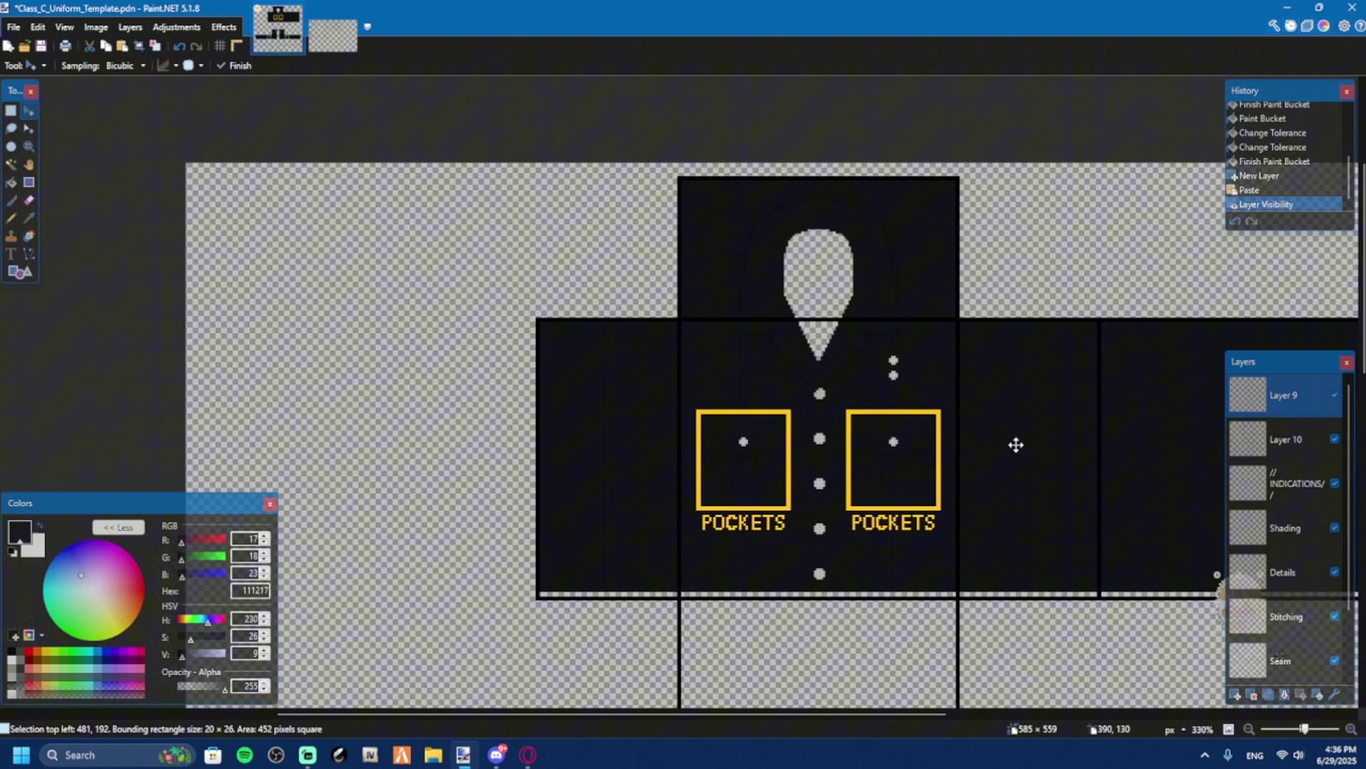
pyautogui.moveTo(1190, 569); pyautogui.dragTo(966, 496)
pyautogui.moveTo(1281, 484)
pyautogui.mouseDown()
pyautogui.moveTo(1281, 395)
pyautogui.moveTo(1281, 484)
pyautogui.mouseUp()
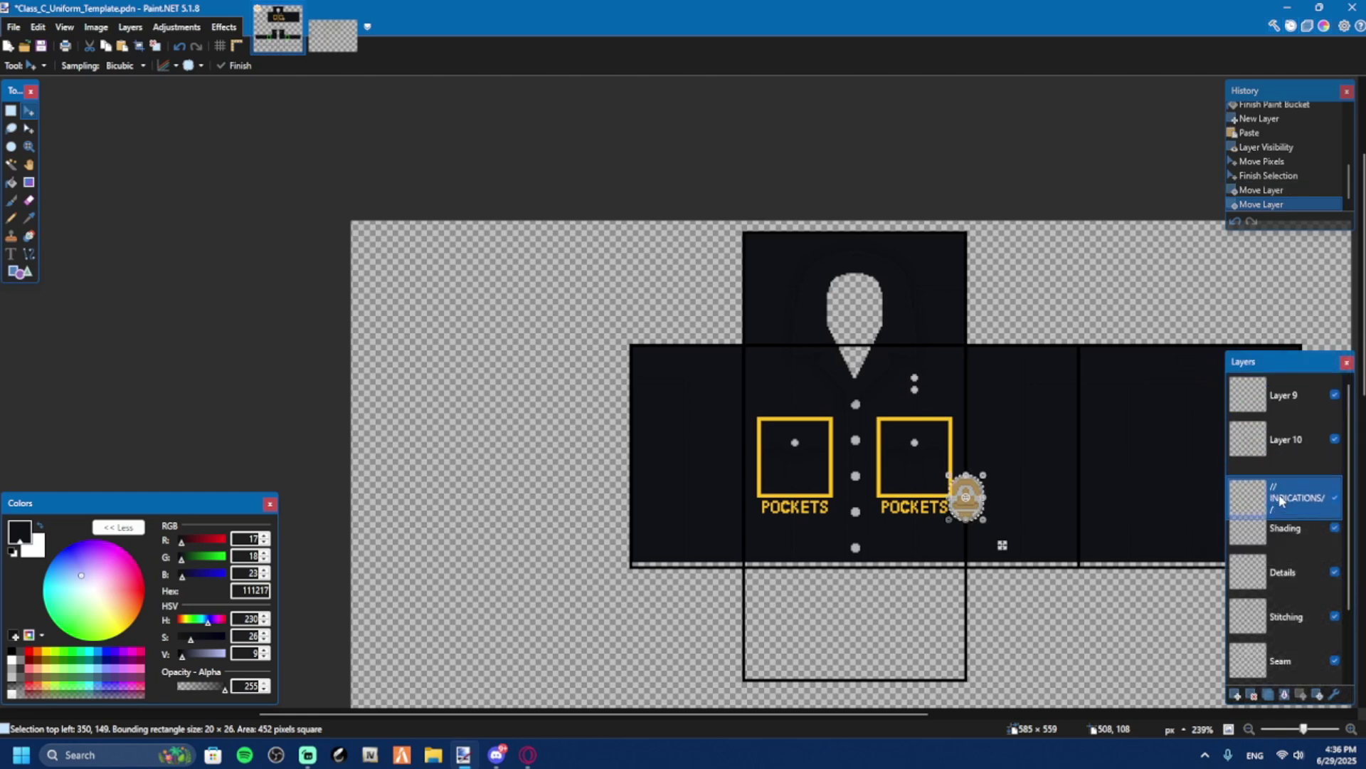
pyautogui.scroll(4, 989, 405)
# Fine-position the badge on Layer 9 just above the right pocket, deselect, and return to All Assets 3.png.
pyautogui.click(1281, 395)
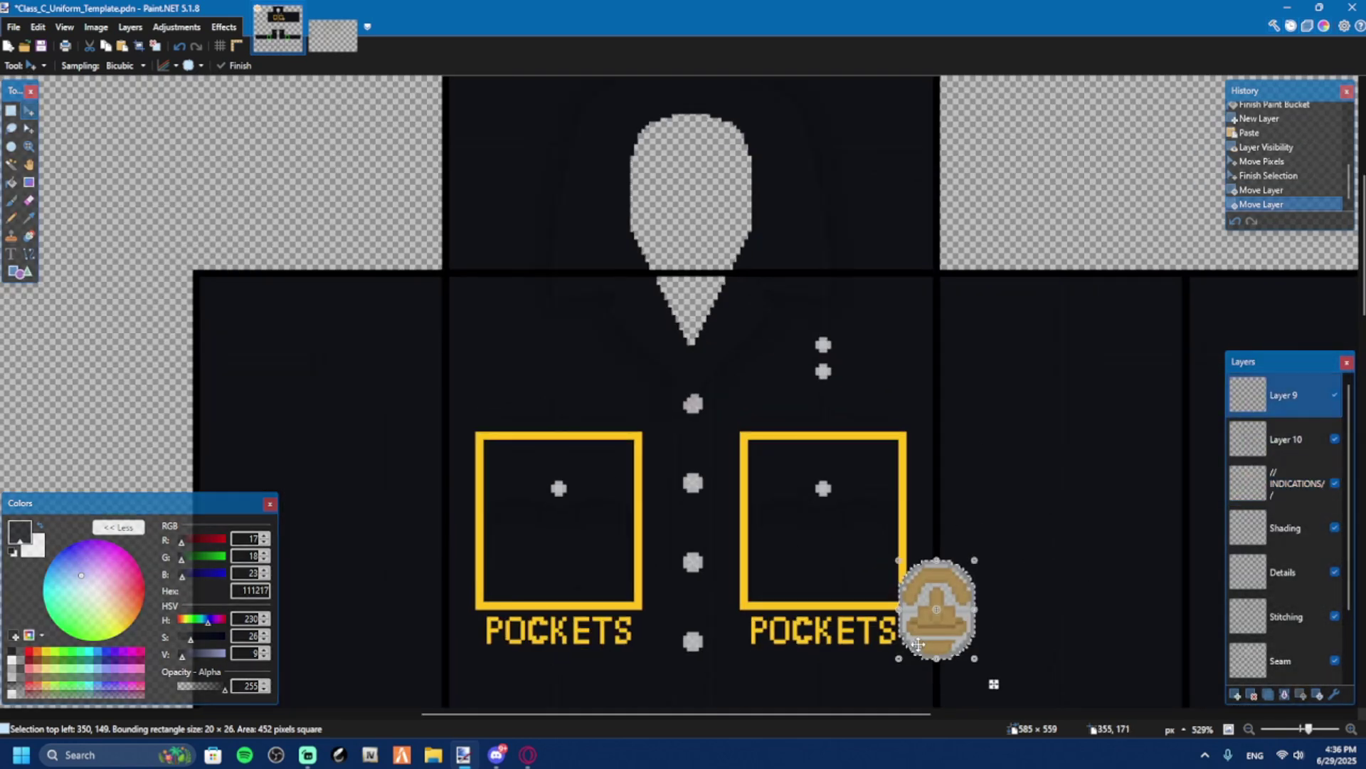
pyautogui.moveTo(936, 640); pyautogui.dragTo(826, 394)
pyautogui.scroll(3, 826, 388)
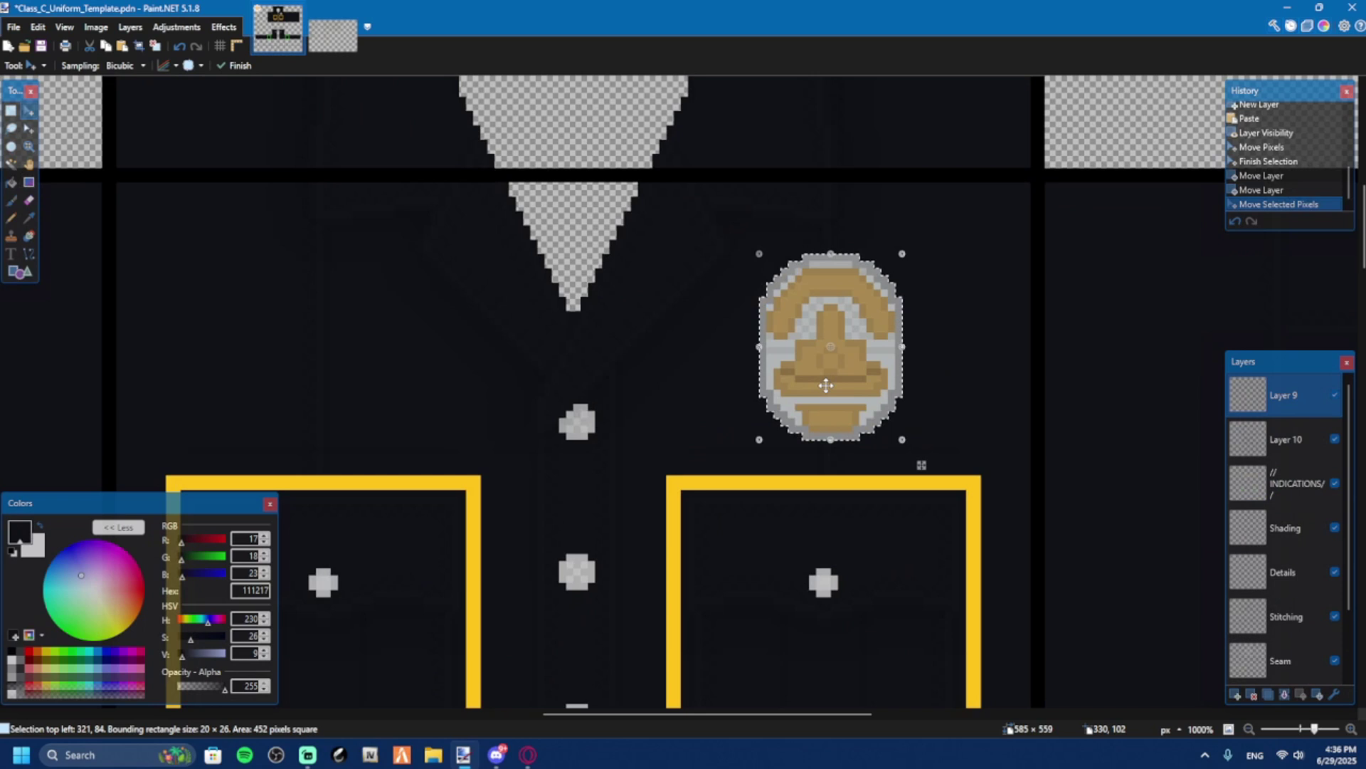
pyautogui.press('Down')
pyautogui.press('Down')
pyautogui.press('Down')
pyautogui.press('Down')
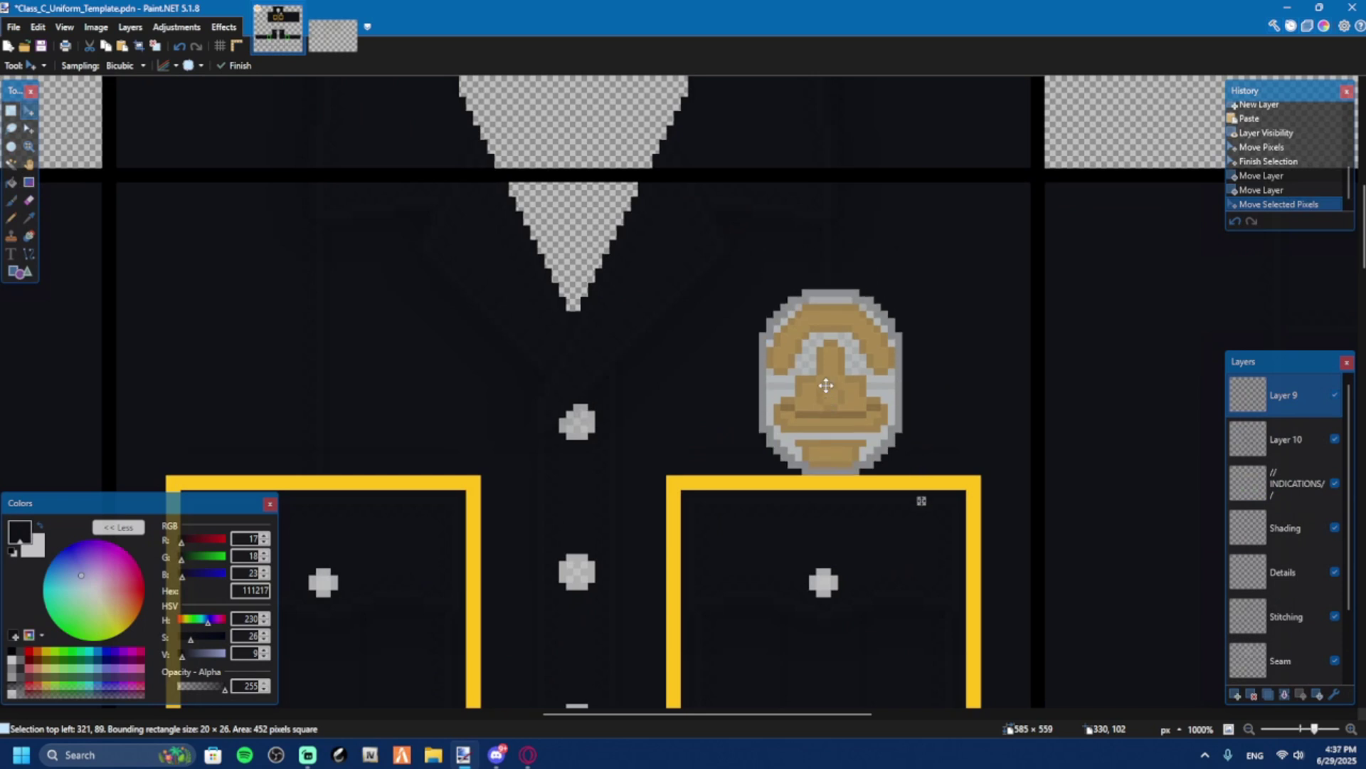
pyautogui.press('Down')
pyautogui.press('Down')
pyautogui.press('Up')
pyautogui.press('Up')
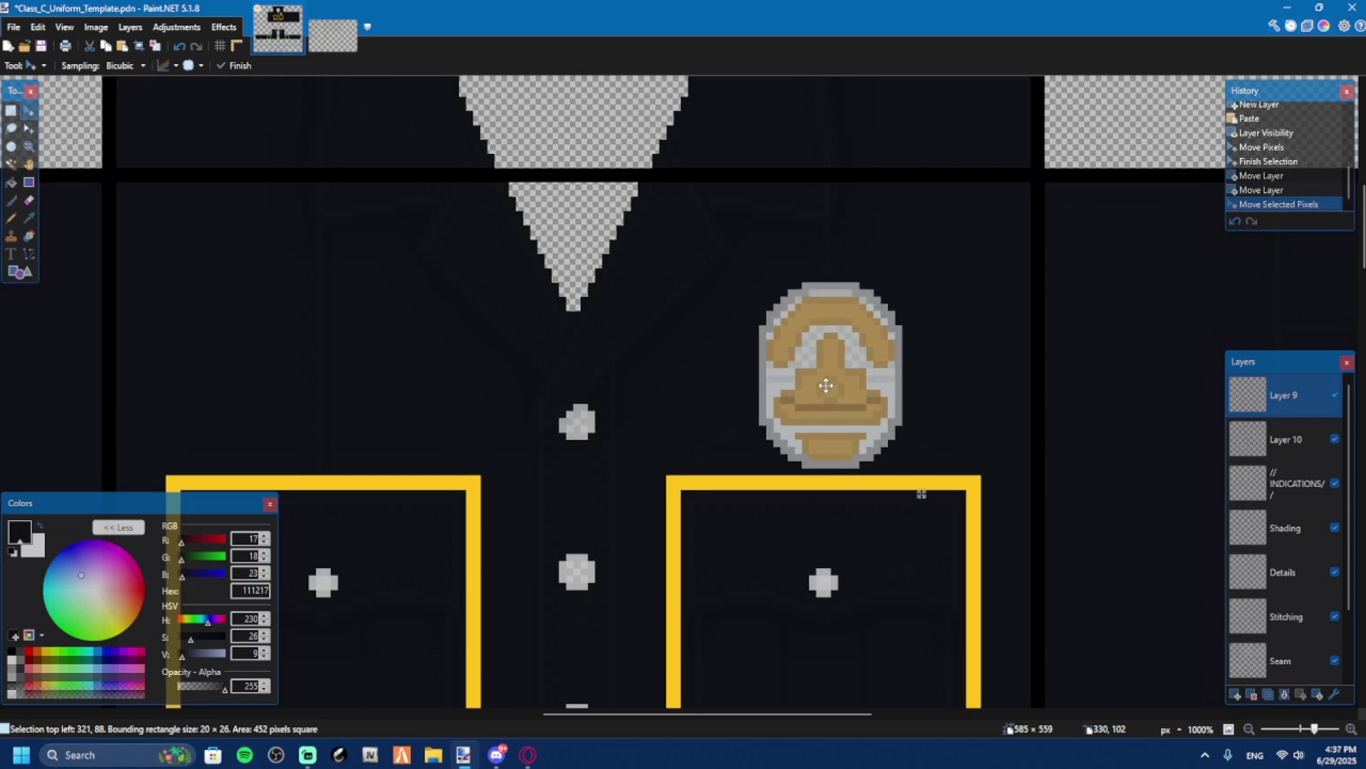
pyautogui.press('Up')
pyautogui.press('Up')
pyautogui.hotkey('ctrl', 'd')
pyautogui.scroll(-5, 825, 385)
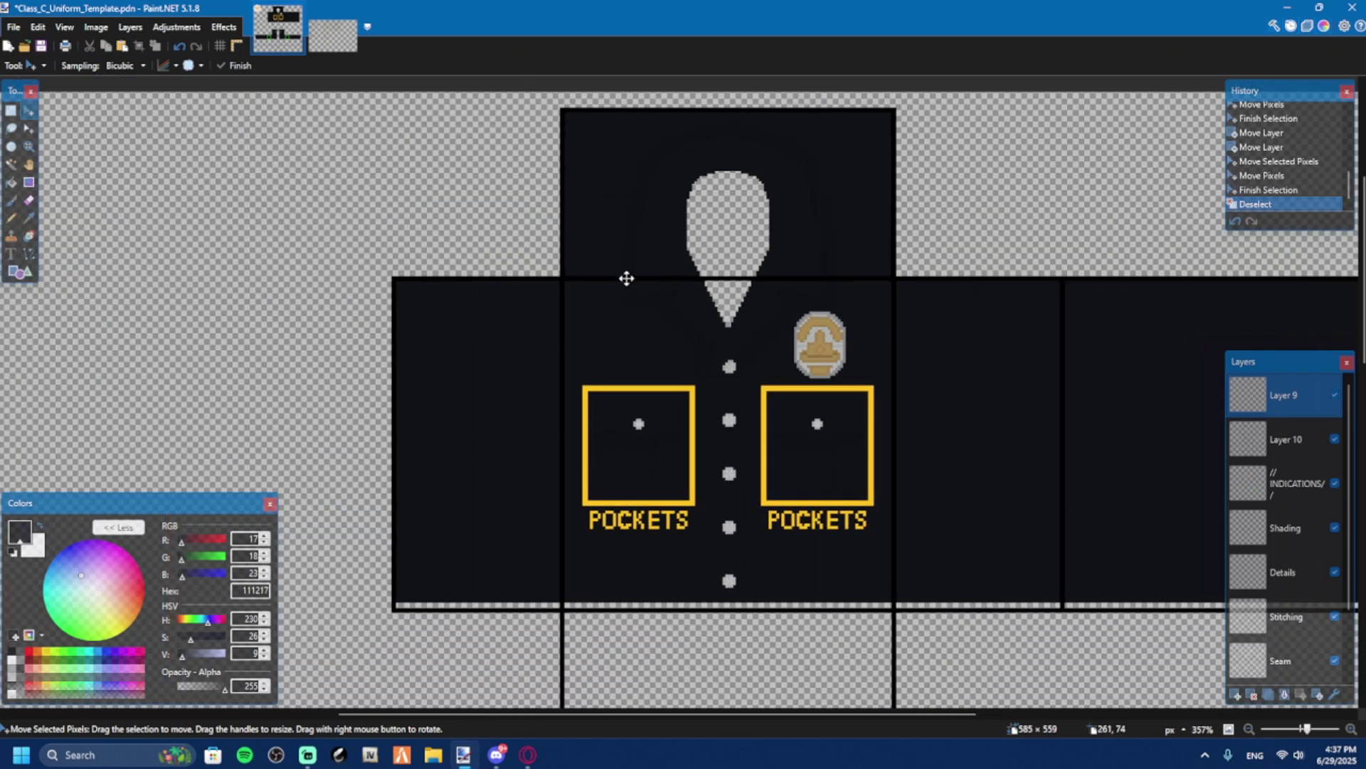
pyautogui.click(332, 32)
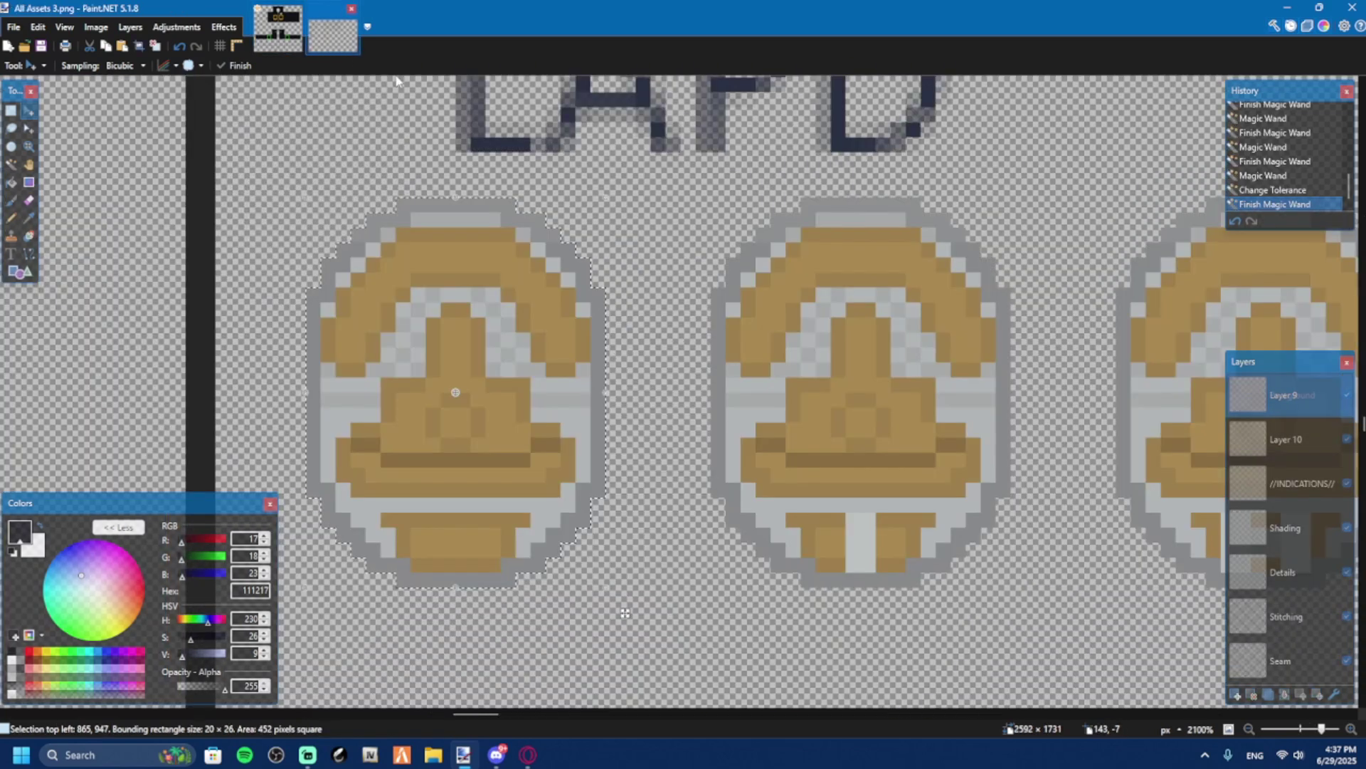
pyautogui.scroll(-5, 578, 318)
# Clear the selection and browse the assets sheet to the grey bars.
pyautogui.hotkey('ctrl', 'd')
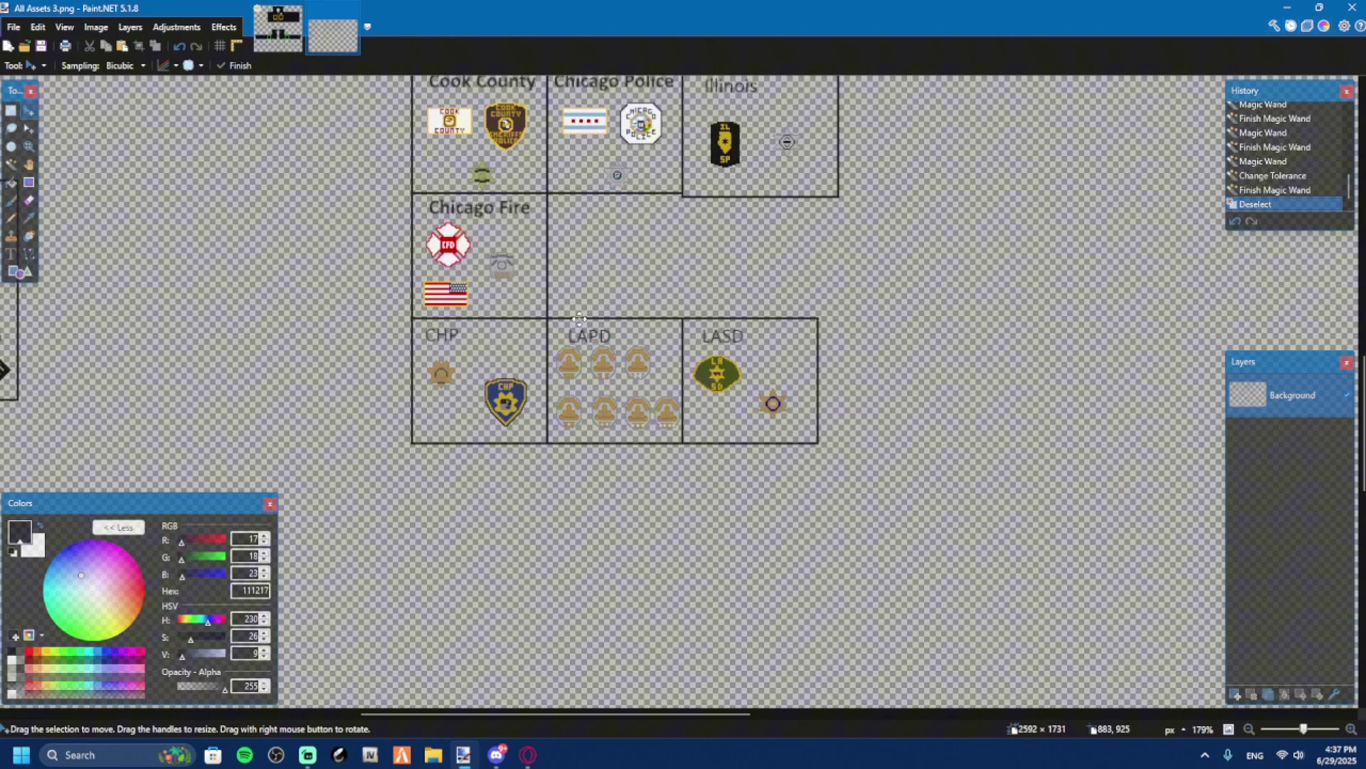
pyautogui.scroll(-5, 578, 318)
pyautogui.scroll(4, 410, 444)
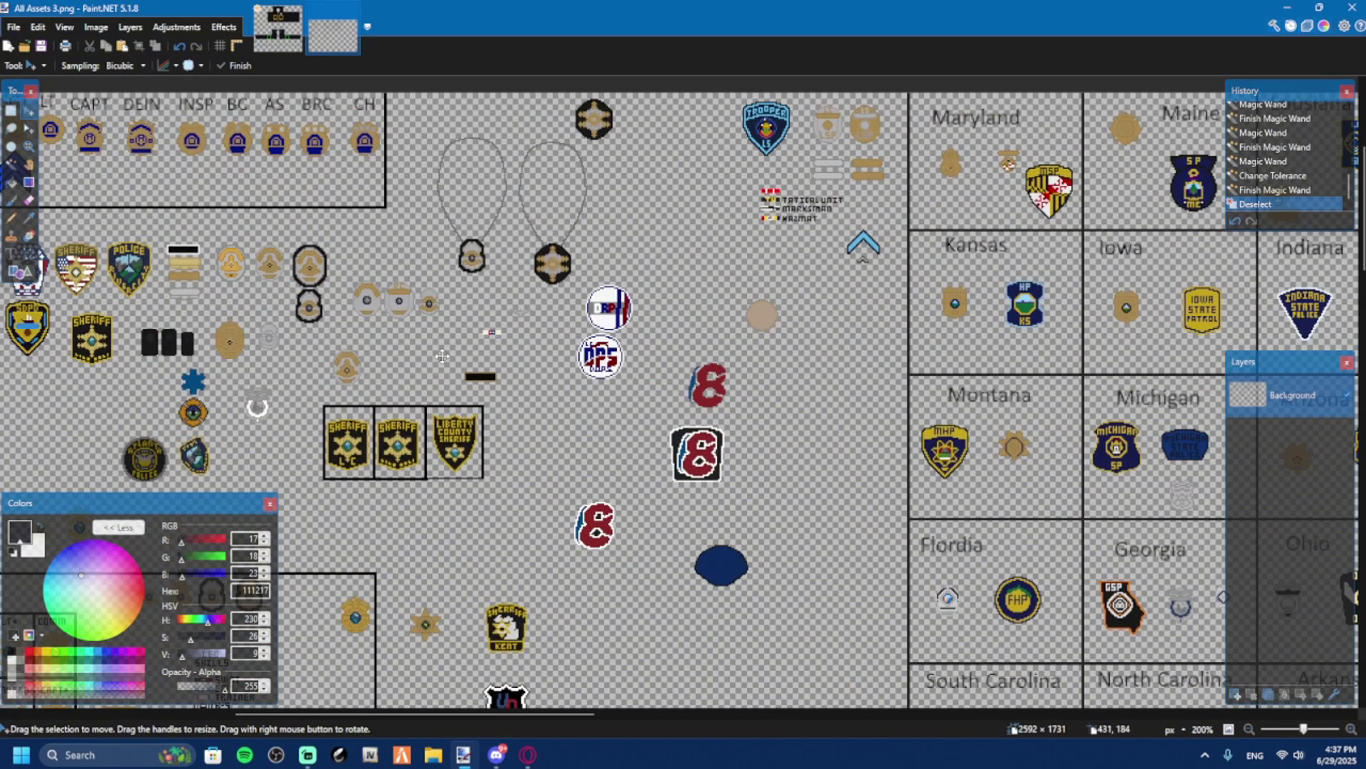
pyautogui.scroll(1, 442, 356)
pyautogui.scroll(-1, 442, 353)
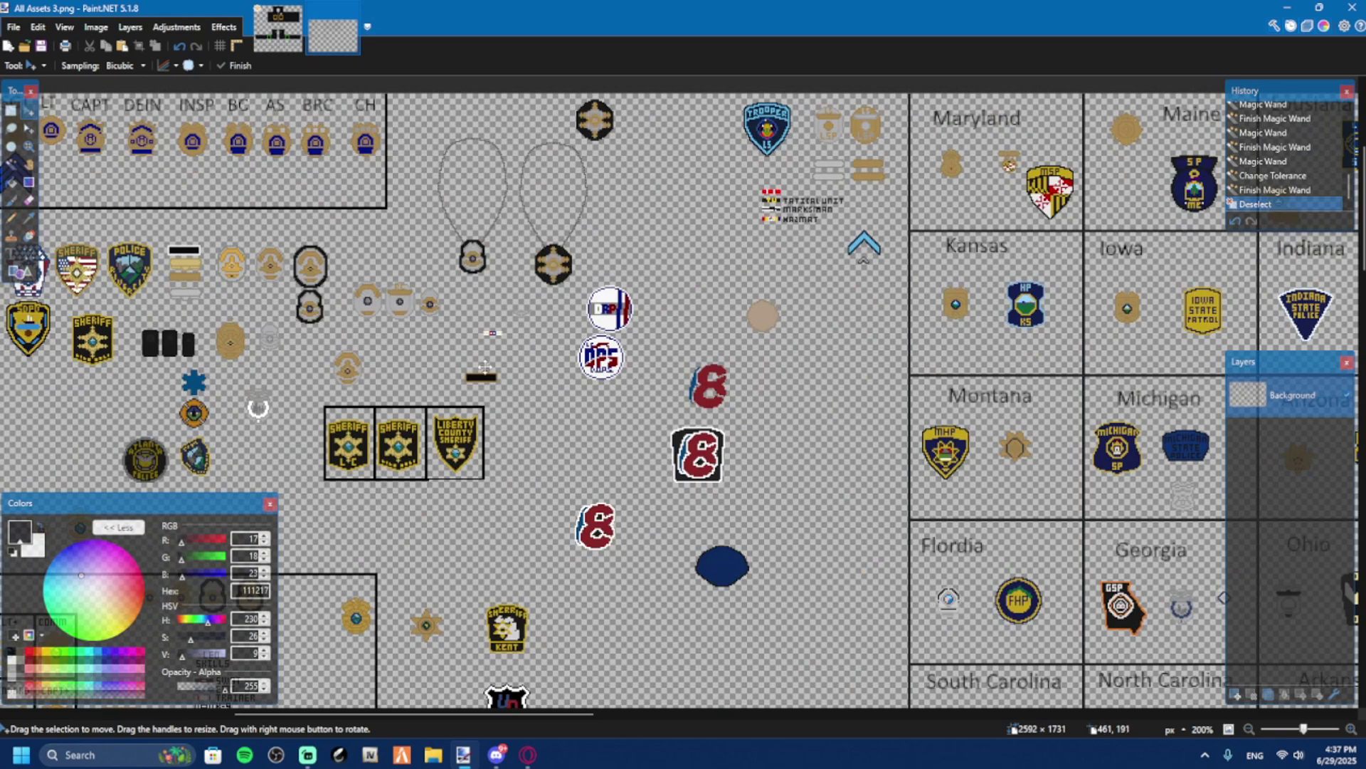
pyautogui.hscroll(-5, 484, 368)
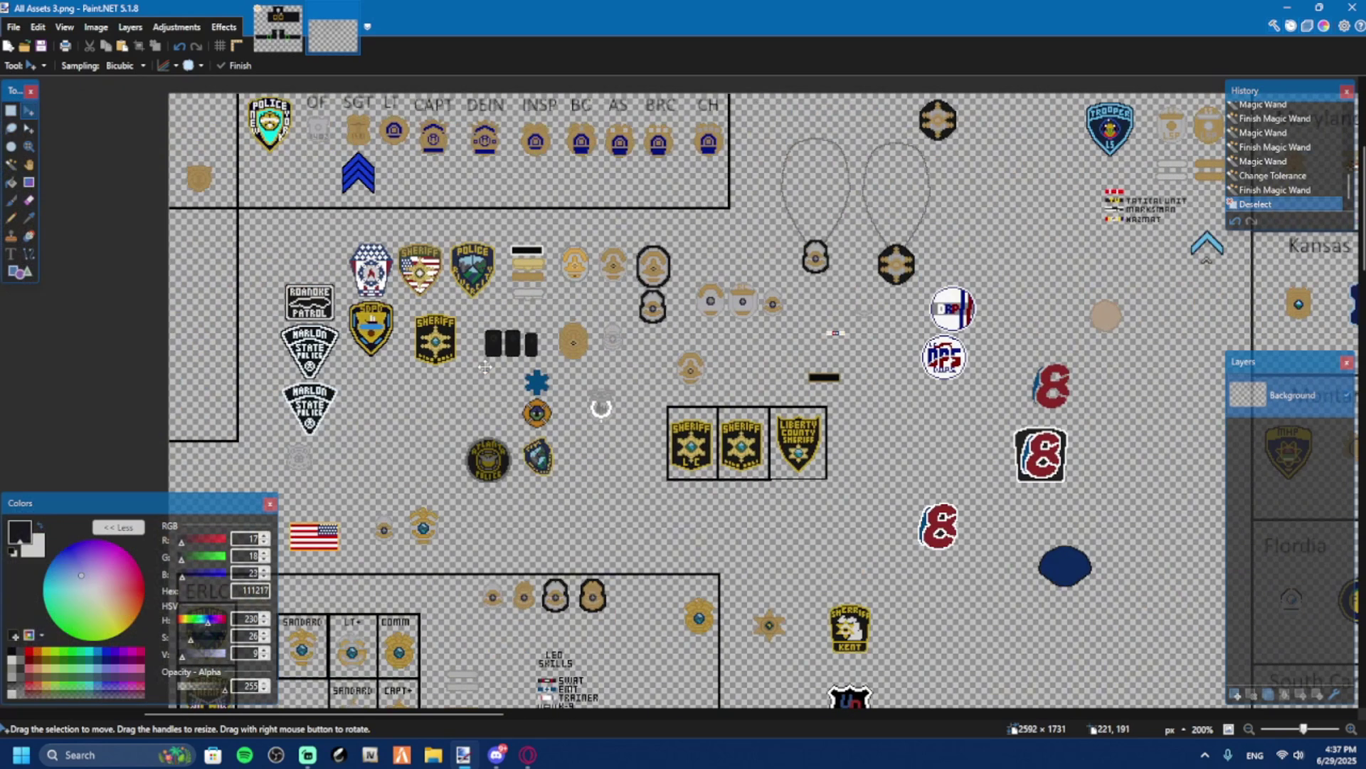
pyautogui.hscroll(4, 485, 367)
pyautogui.scroll(5, 438, 261)
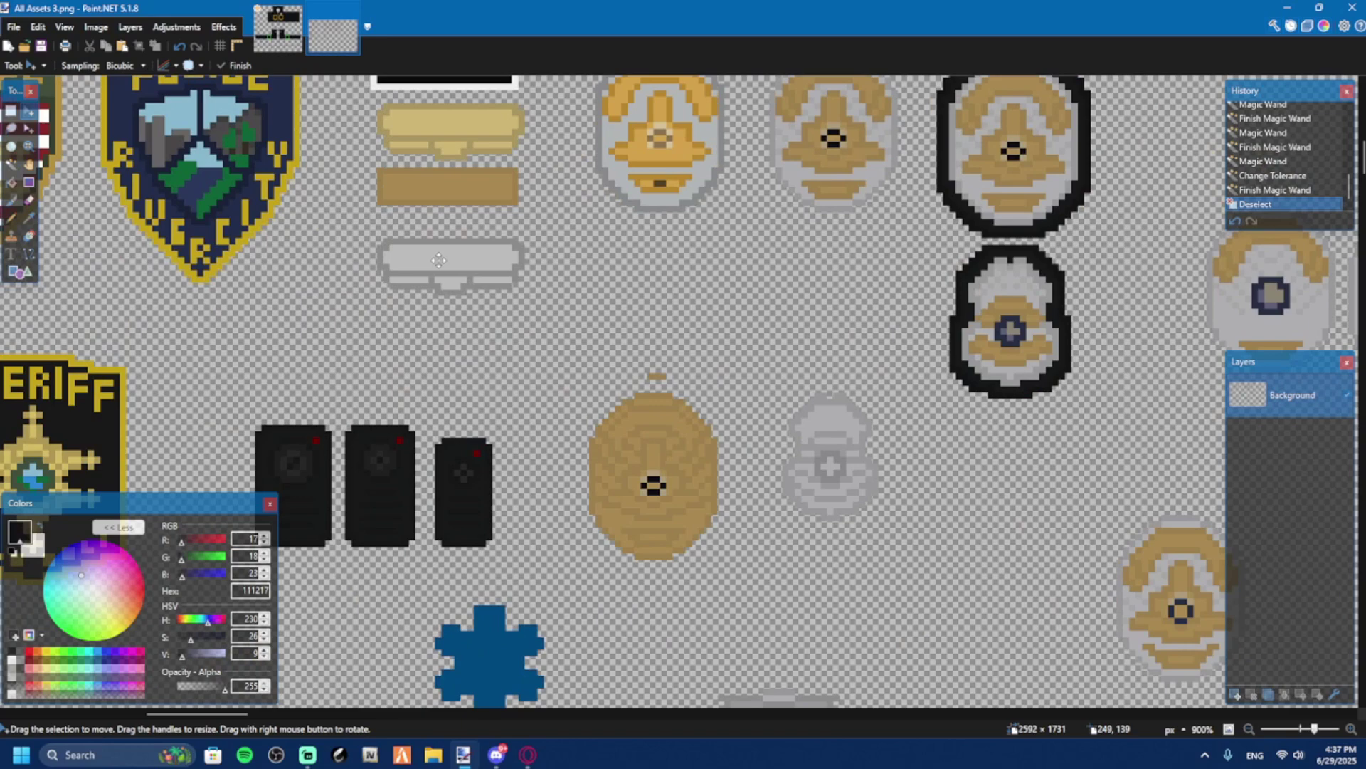
pyautogui.scroll(-5, 488, 191)
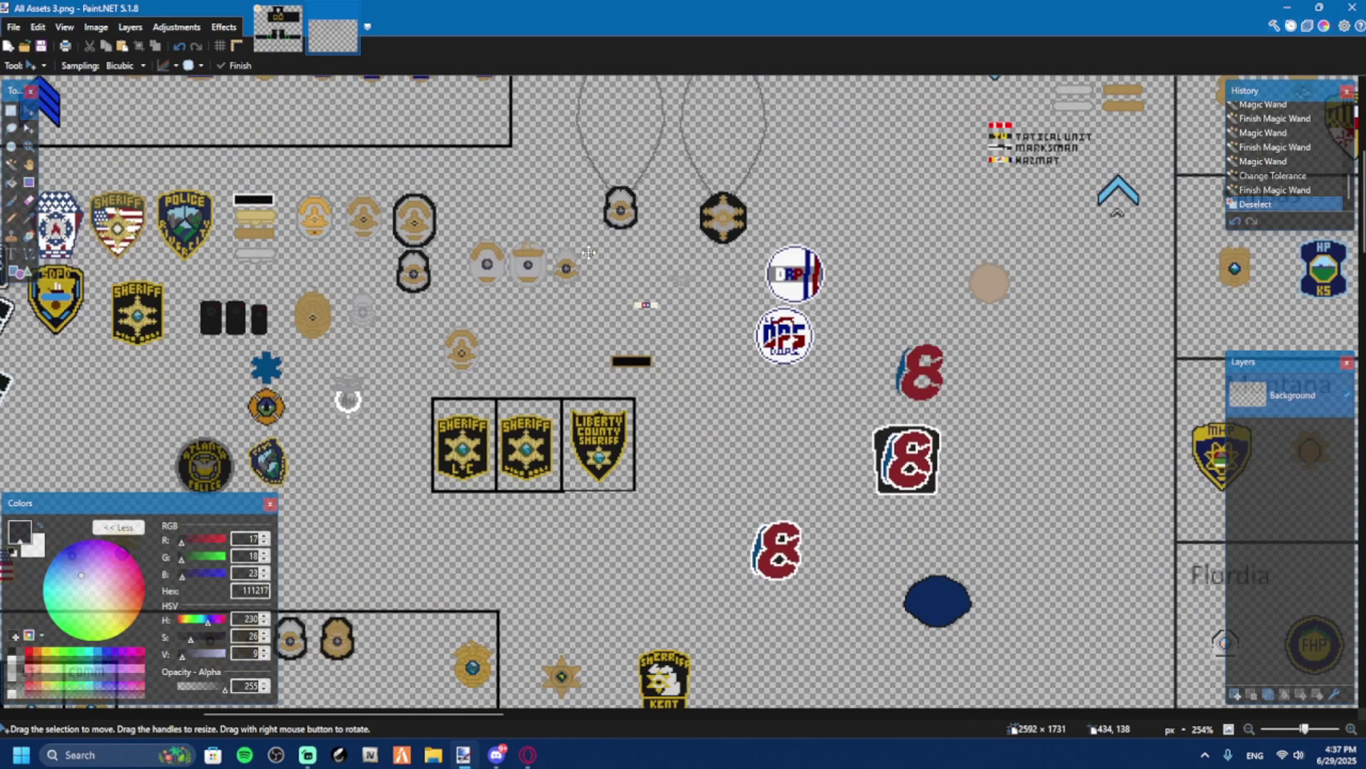
pyautogui.hscroll(3, 919, 336)
pyautogui.scroll(2, 919, 336)
pyautogui.scroll(5, 890, 303)
# Magic Wand select the lower grey bar and go back to the uniform template.
pyautogui.press('s')
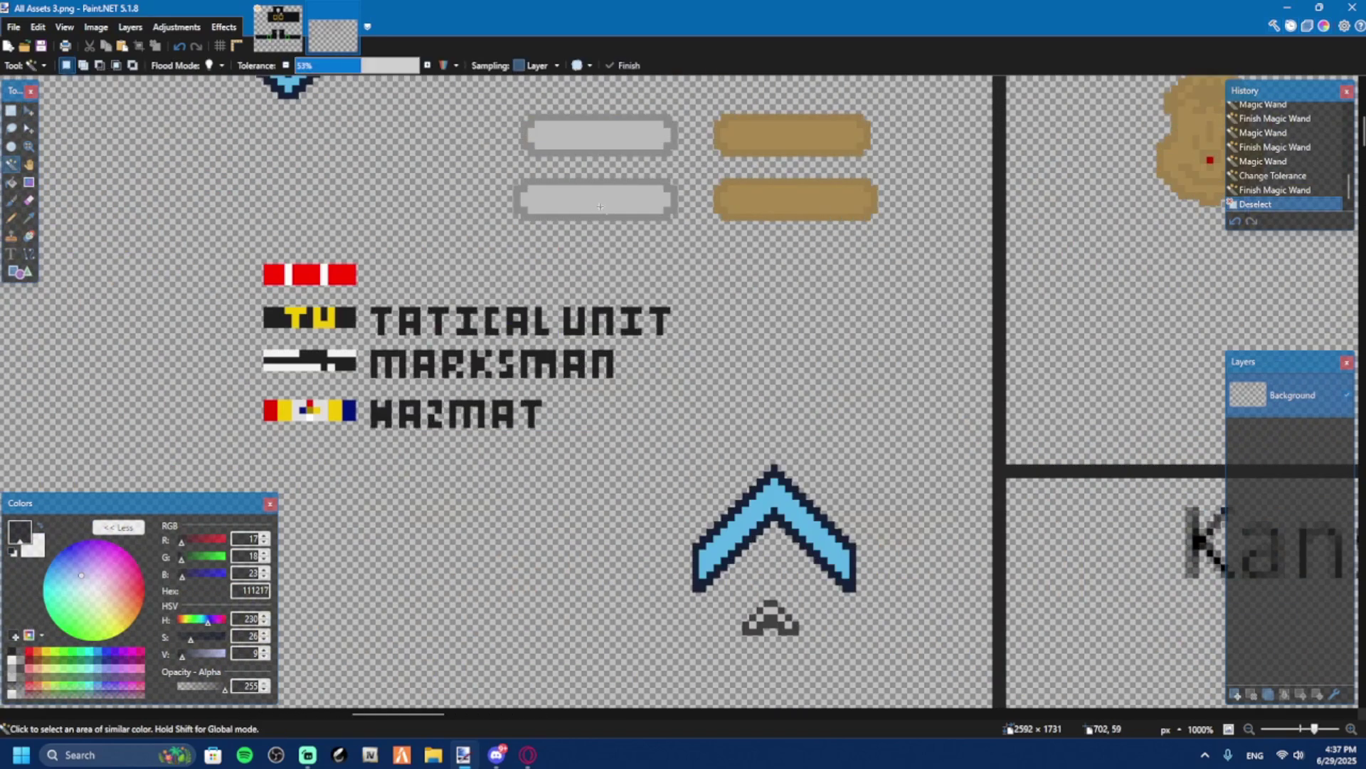
pyautogui.click(601, 205)
pyautogui.click(277, 29)
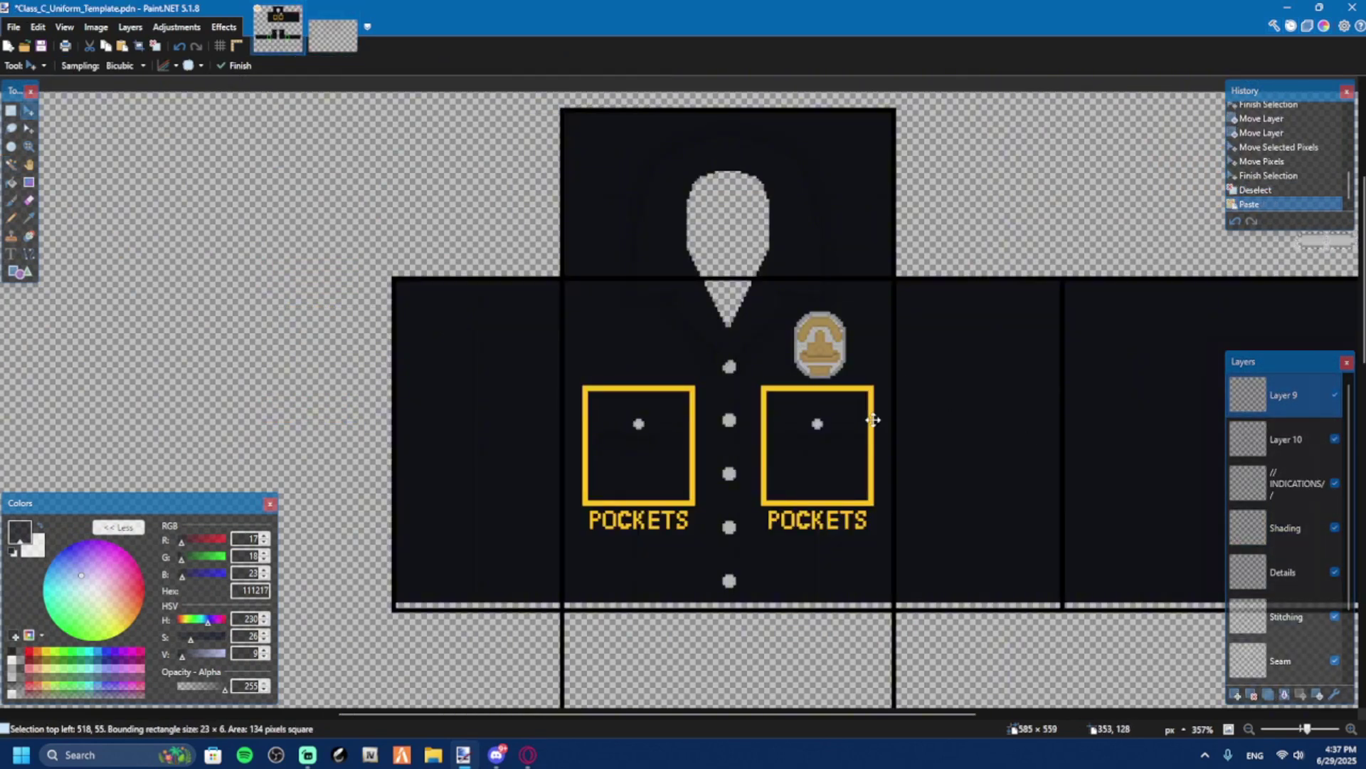
# Paste the grey bar, set it one pixel higher on the left pocket's top edge, and deselect.
pyautogui.hotkey('ctrl', 'v')
pyautogui.scroll(-3, 898, 435)
pyautogui.scroll(4, 747, 427)
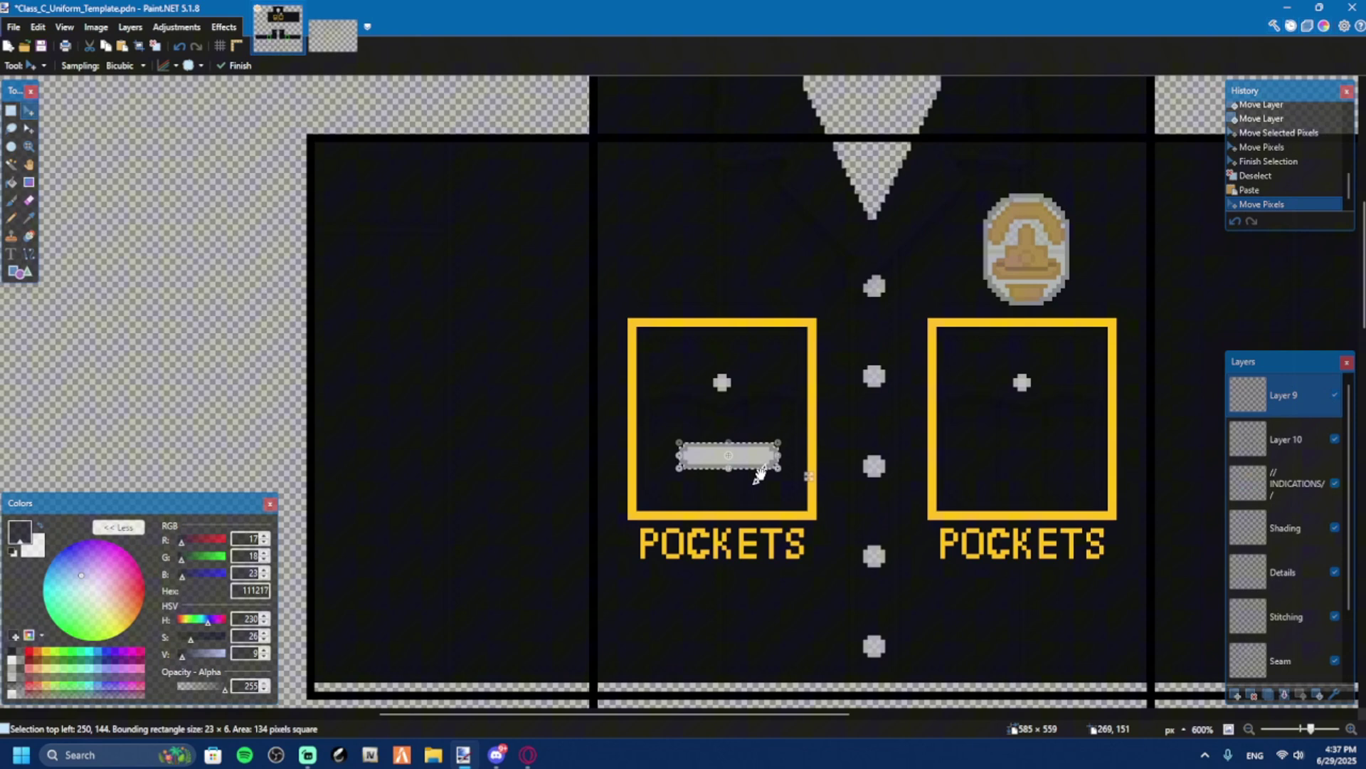
pyautogui.moveTo(743, 462); pyautogui.dragTo(742, 298)
pyautogui.scroll(6, 744, 346)
pyautogui.press('Up')
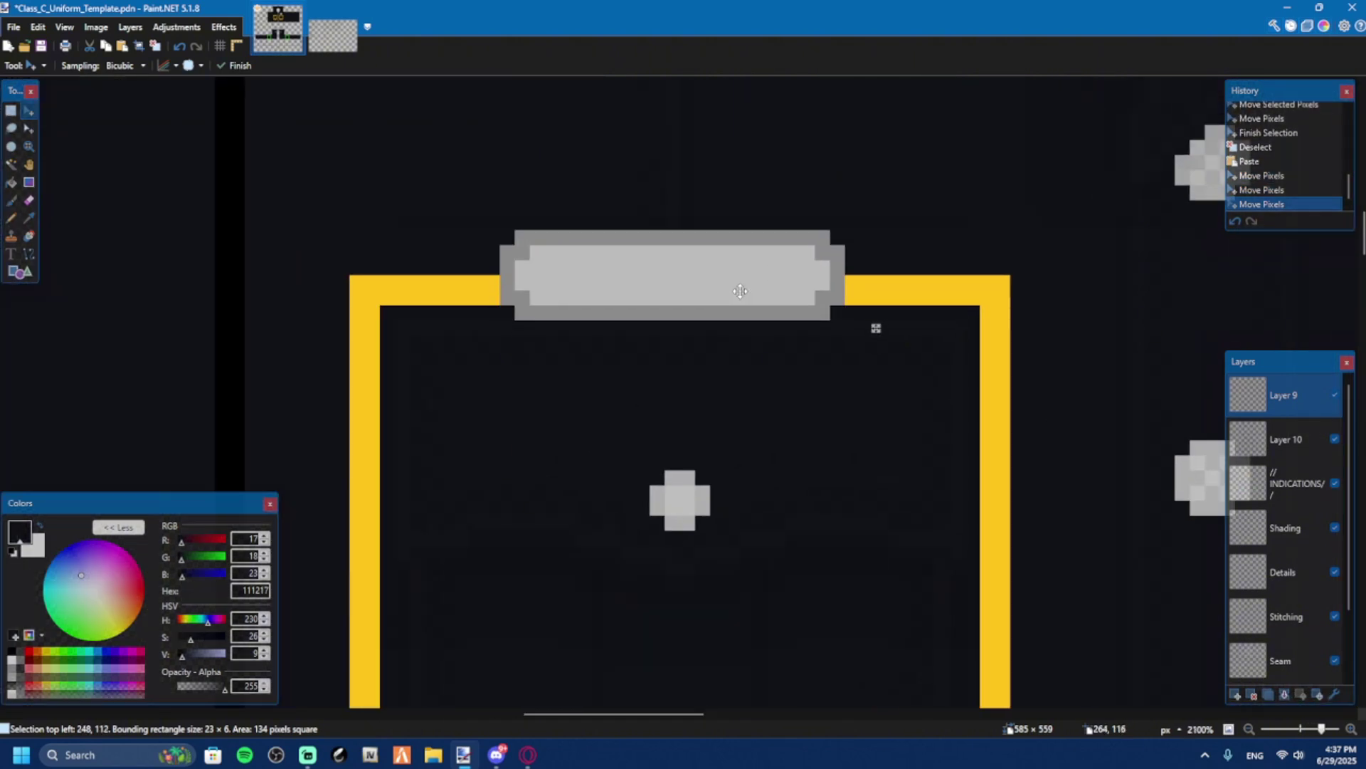
pyautogui.hotkey('ctrl', 'd')
pyautogui.scroll(-10, 740, 299)
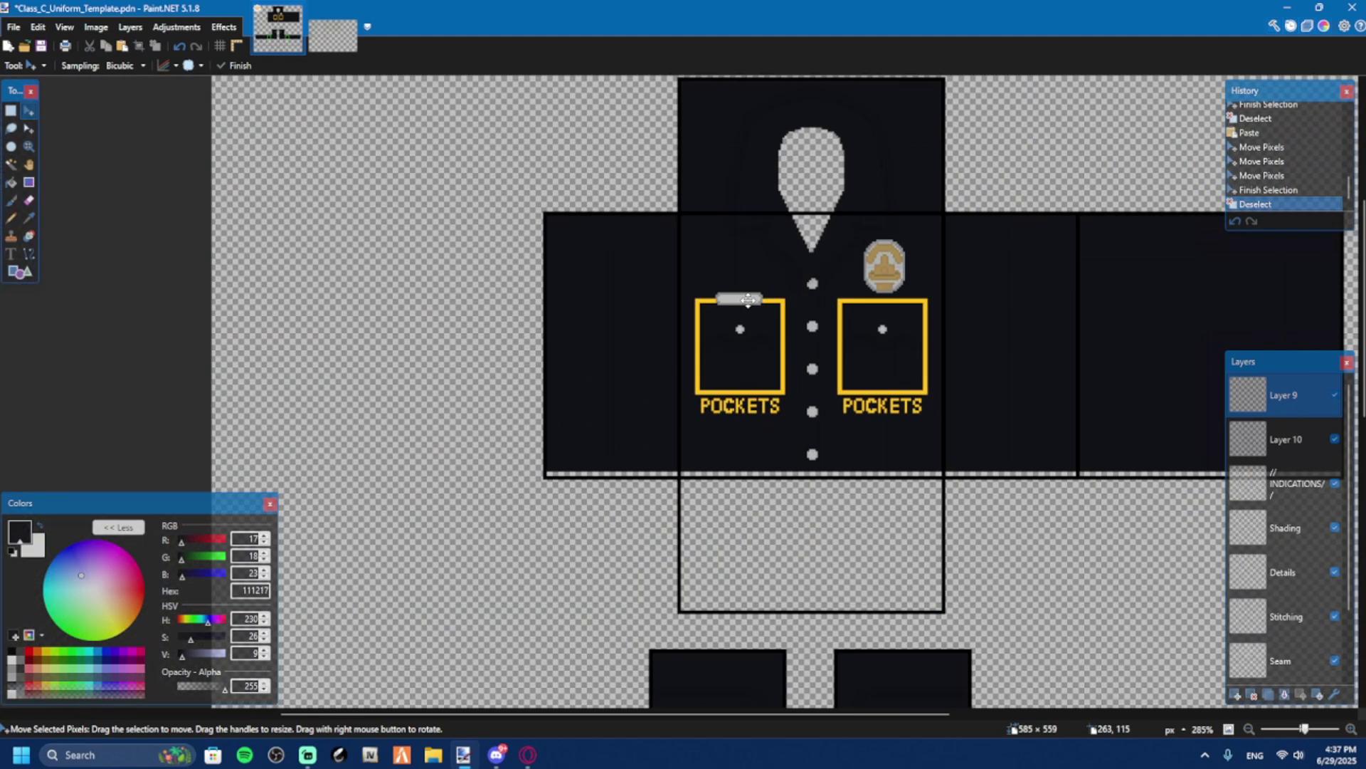
pyautogui.scroll(-3, 744, 309)
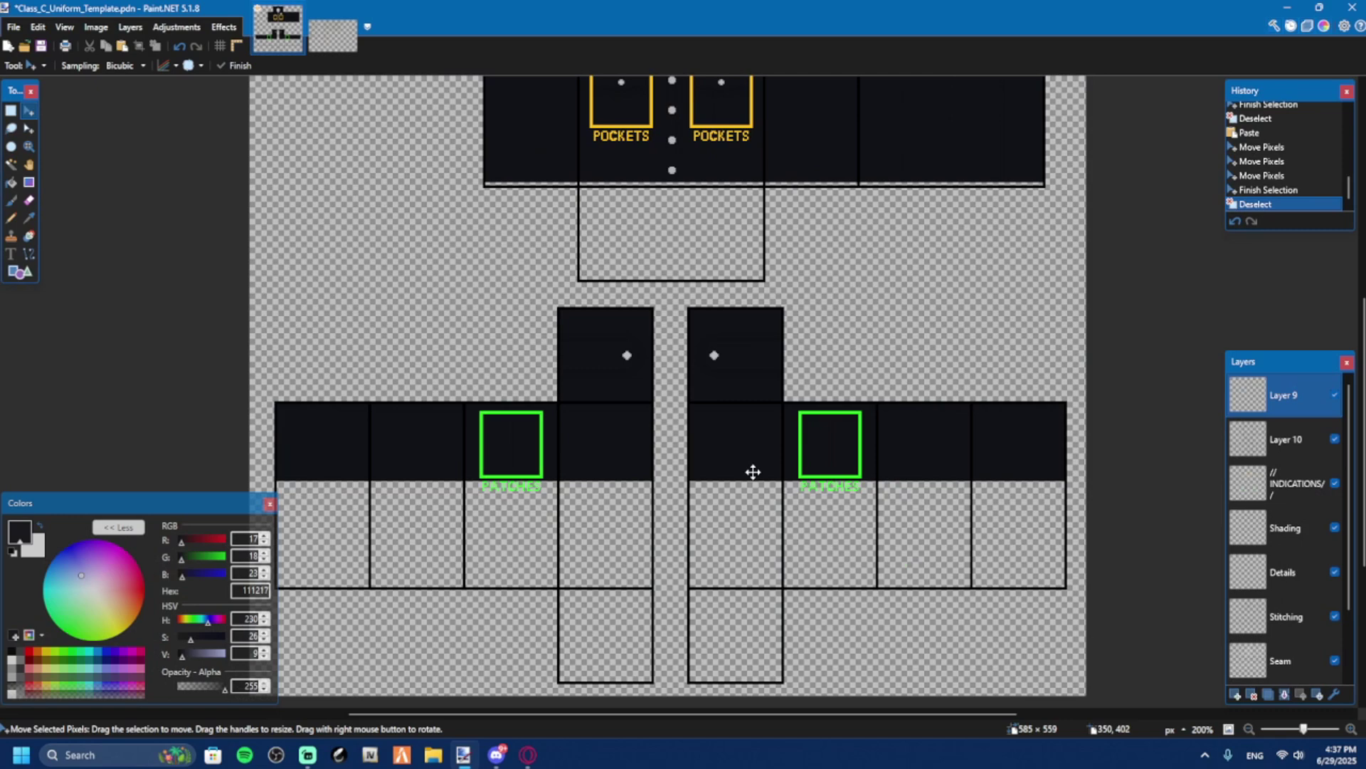
pyautogui.scroll(5, 753, 473)
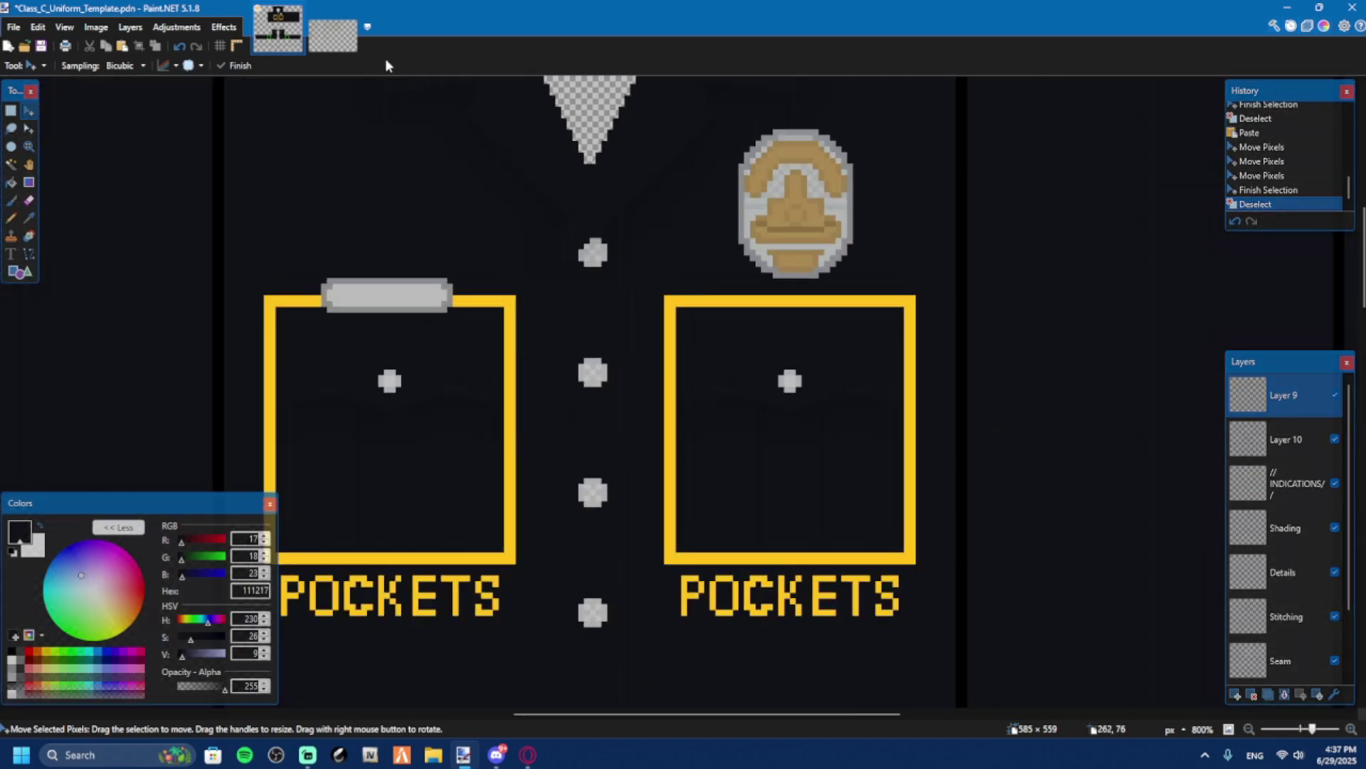
# Clear the selection on the All Assets 3.png sheet.
pyautogui.click(333, 32)
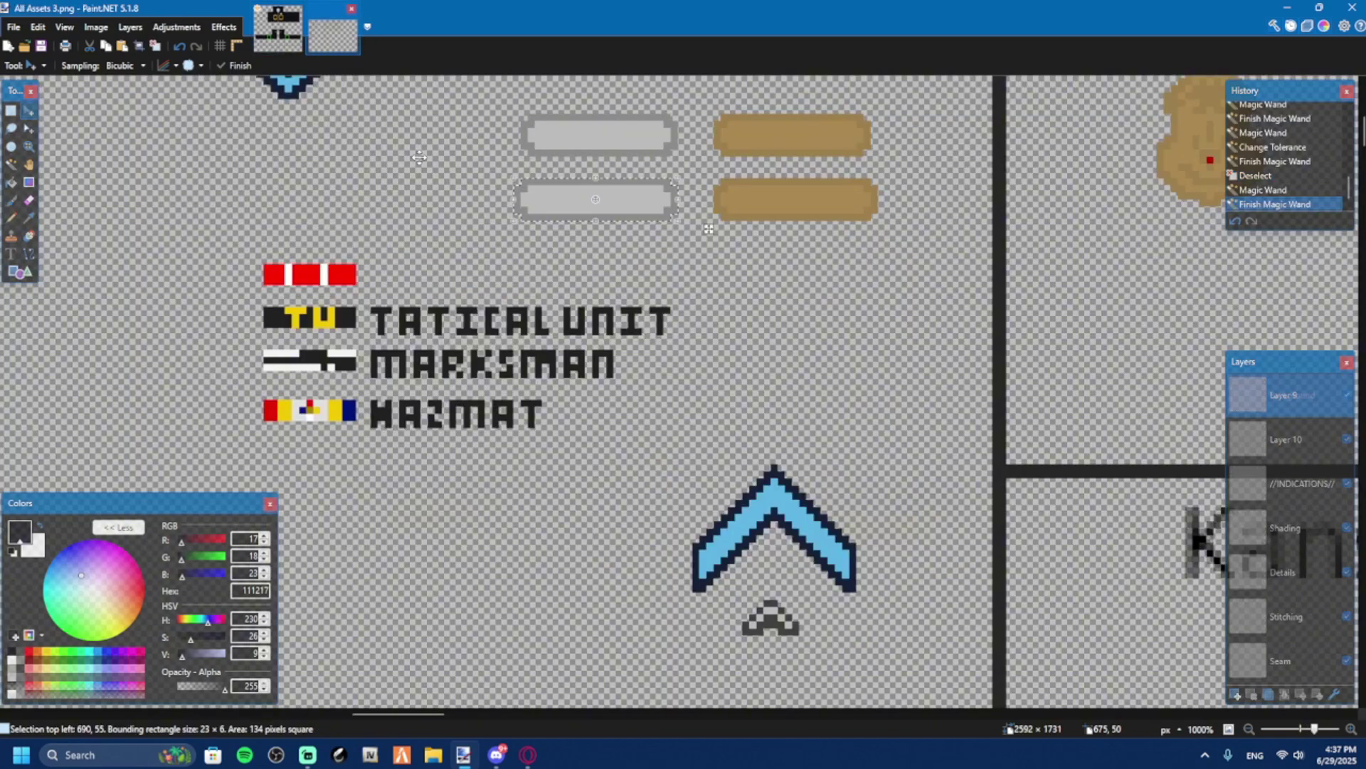
pyautogui.scroll(-6, 915, 453)
pyautogui.hotkey('ctrl', 'd')
pyautogui.scroll(-10, 916, 452)
pyautogui.hscroll(10, 915, 452)
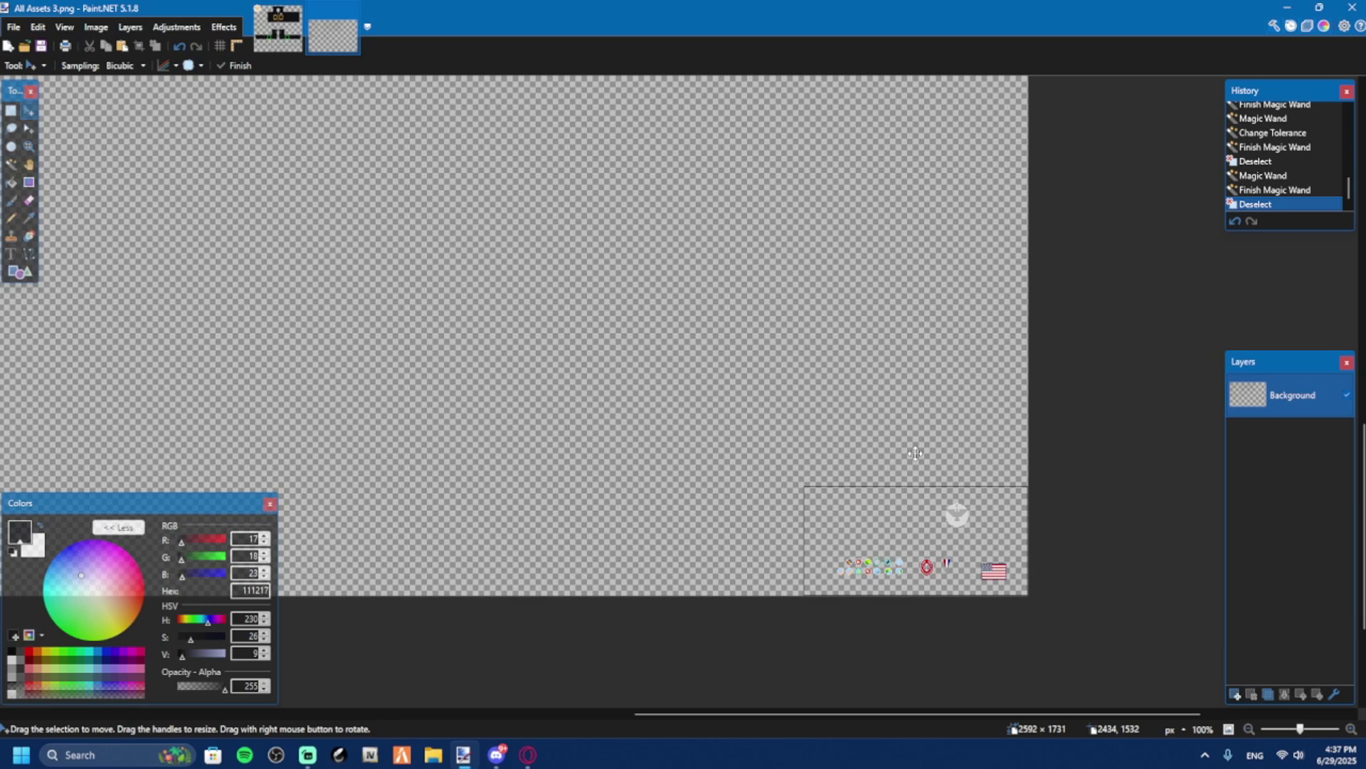
# Open All Assets 1.png from the Free Assets > LEO Acessories folder.
pyautogui.click(13, 26)
pyautogui.click(177, 126)
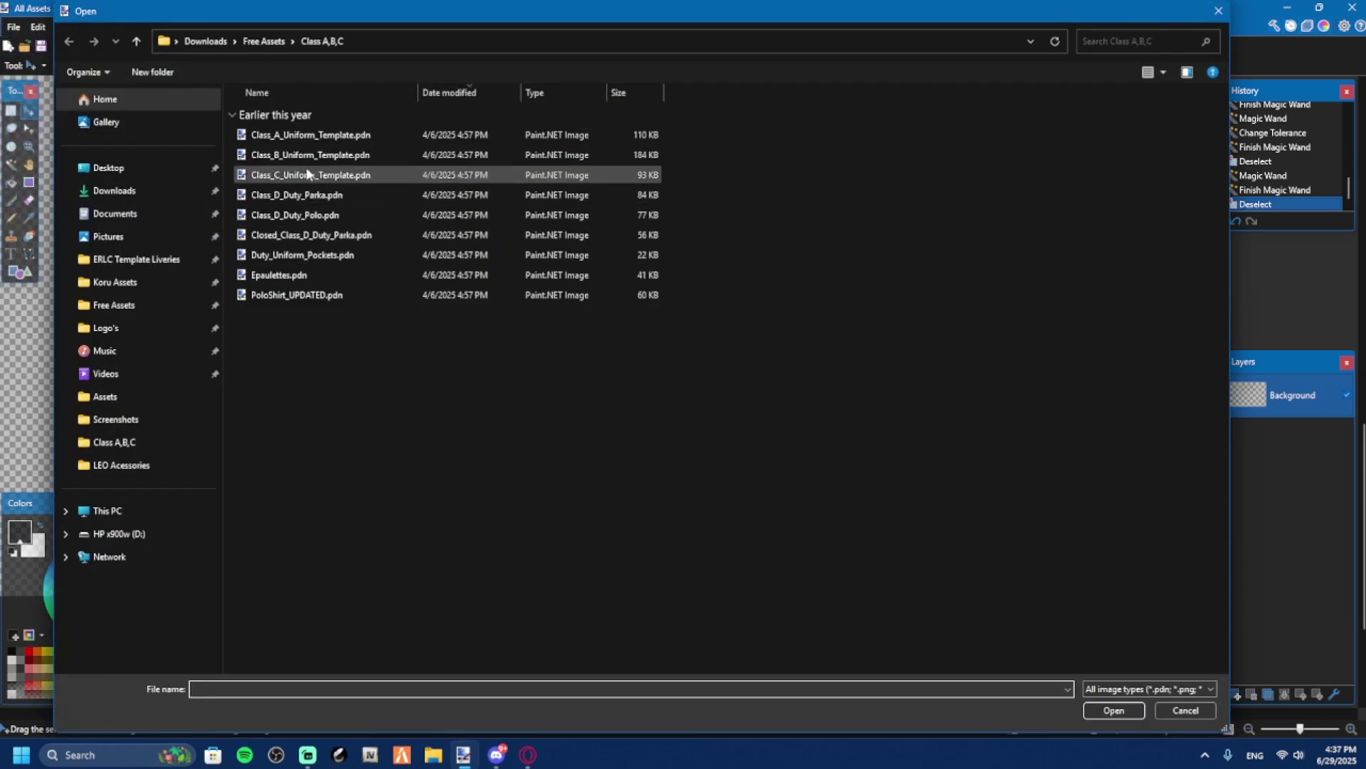
pyautogui.click(125, 307)
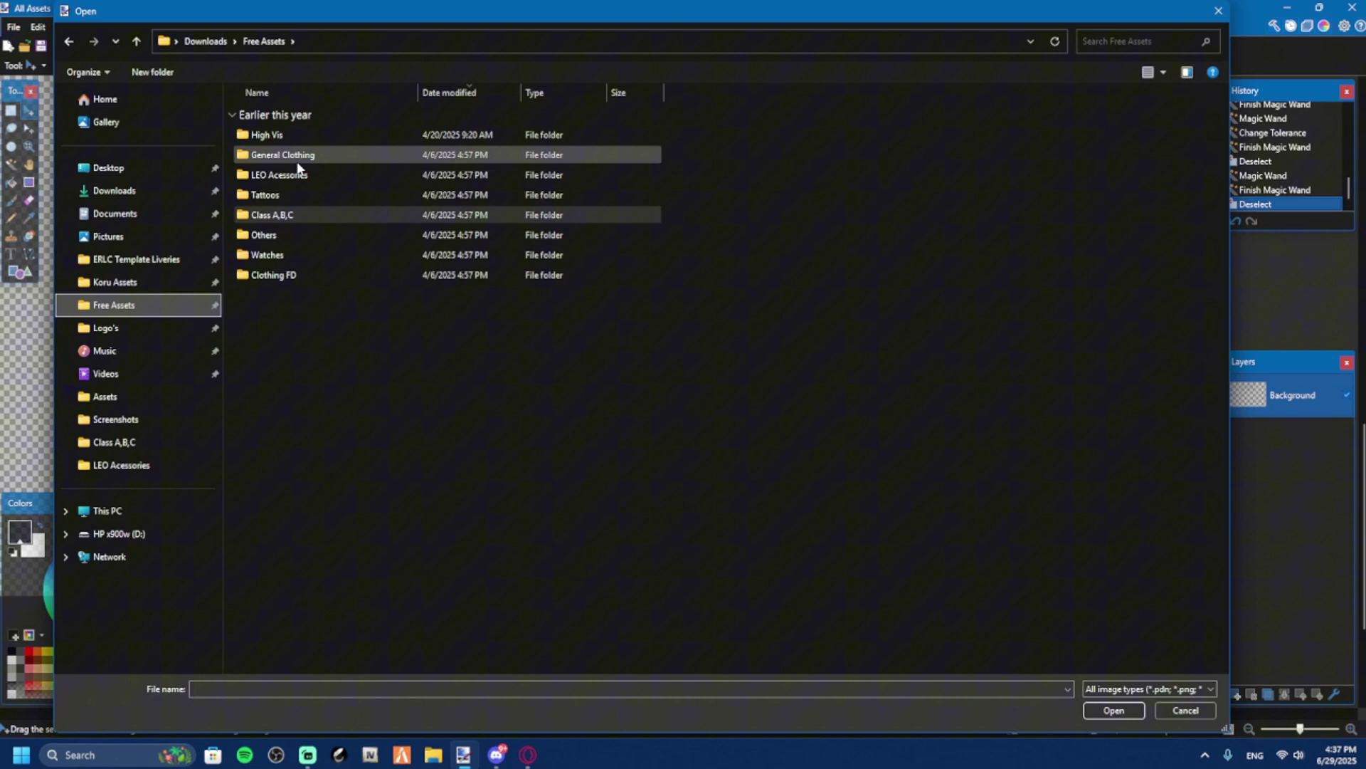
pyautogui.doubleClick(272, 214)
pyautogui.click(69, 41)
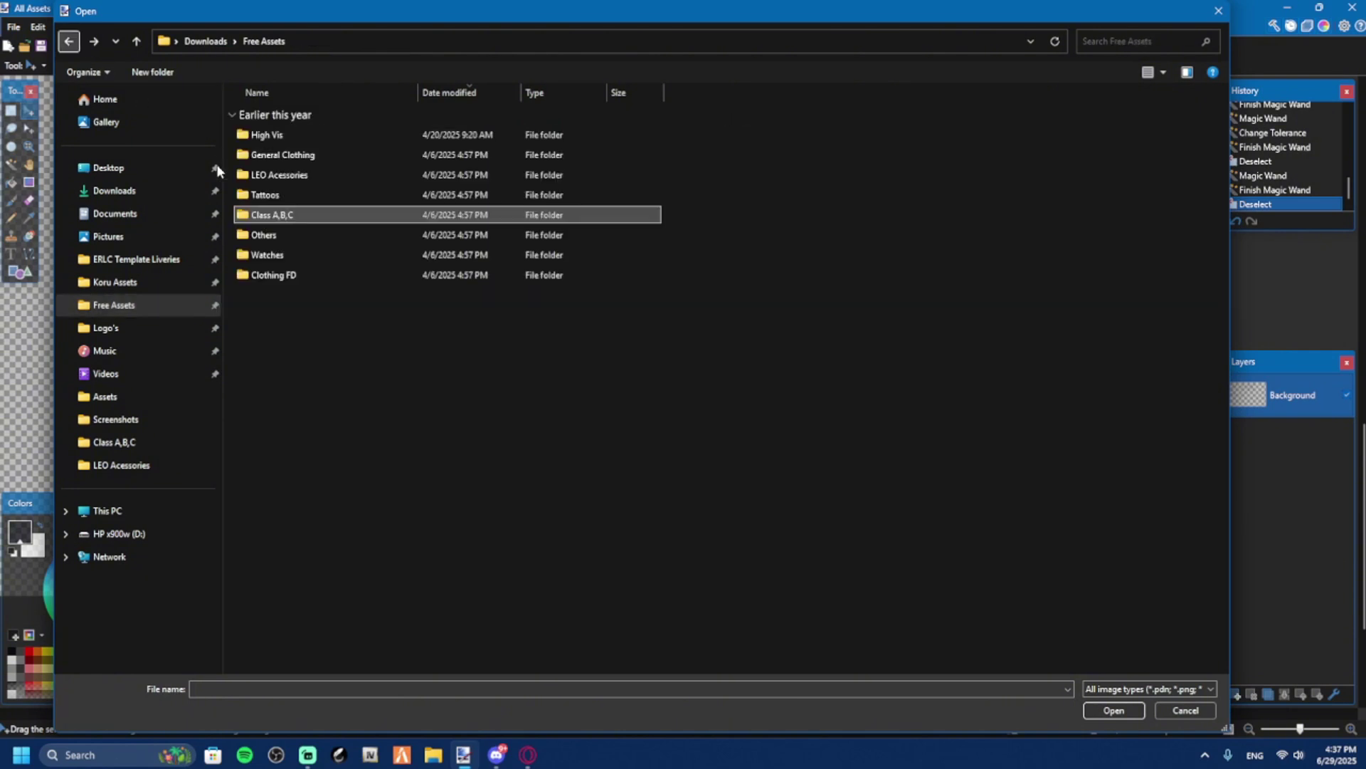
pyautogui.doubleClick(289, 174)
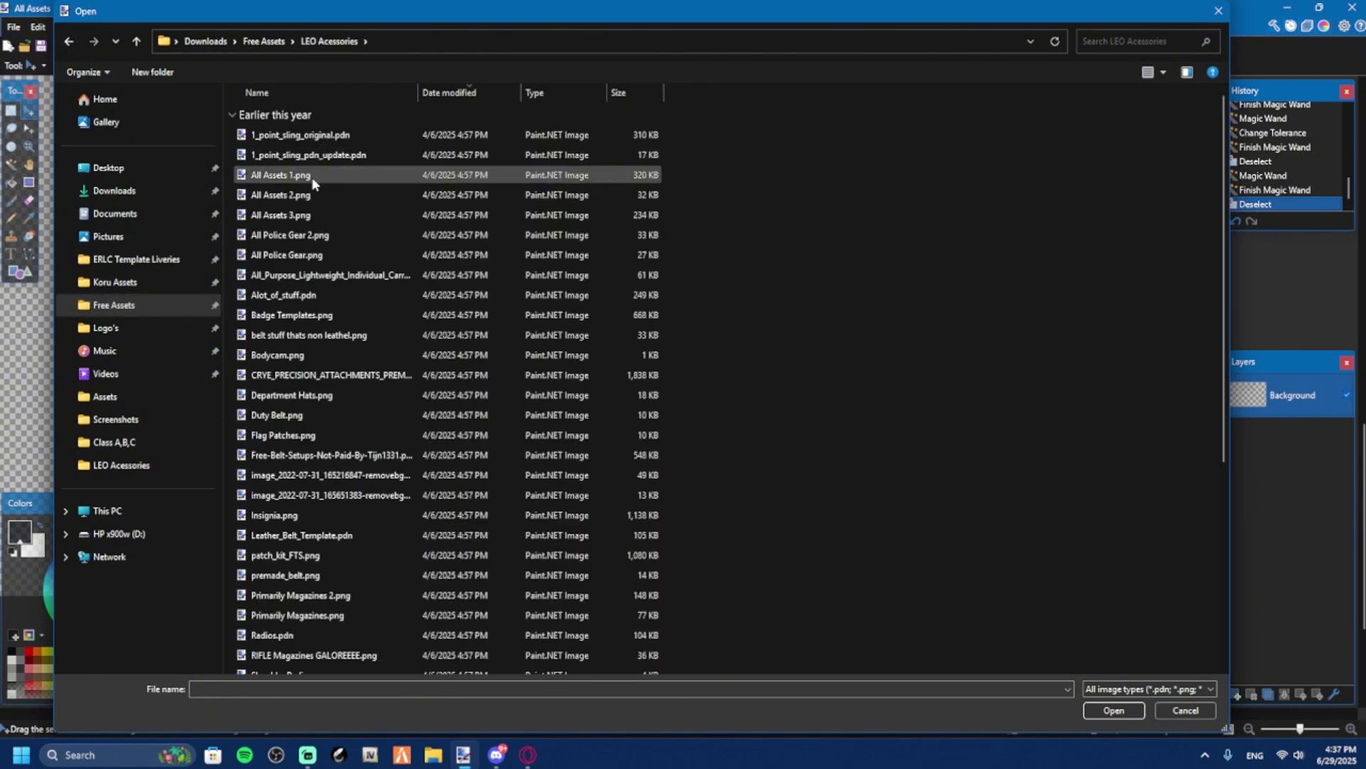
pyautogui.doubleClick(306, 176)
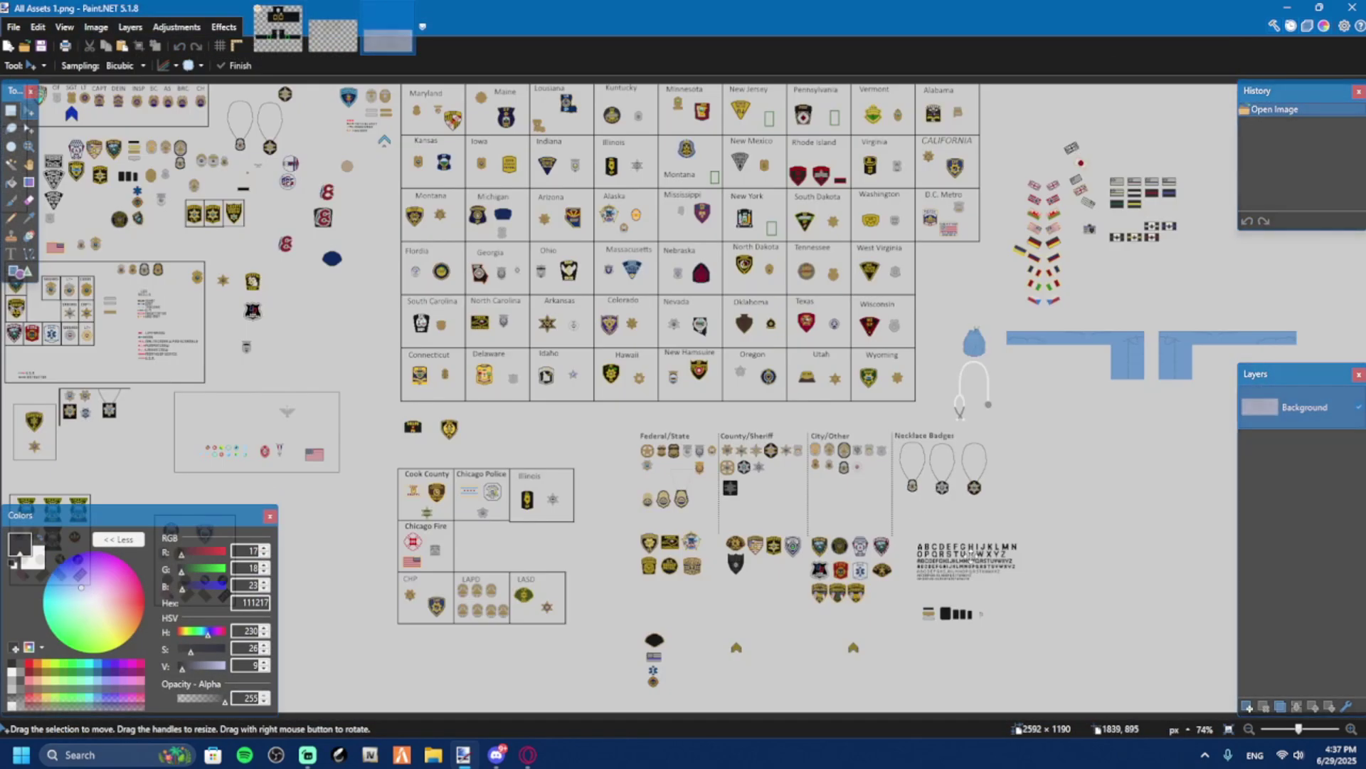
# Select the light background of All Assets 1.png with the Magic Wand.
pyautogui.hotkey('ctrl', 'a')
pyautogui.click(970, 555)
pyautogui.scroll(-3, 801, 633)
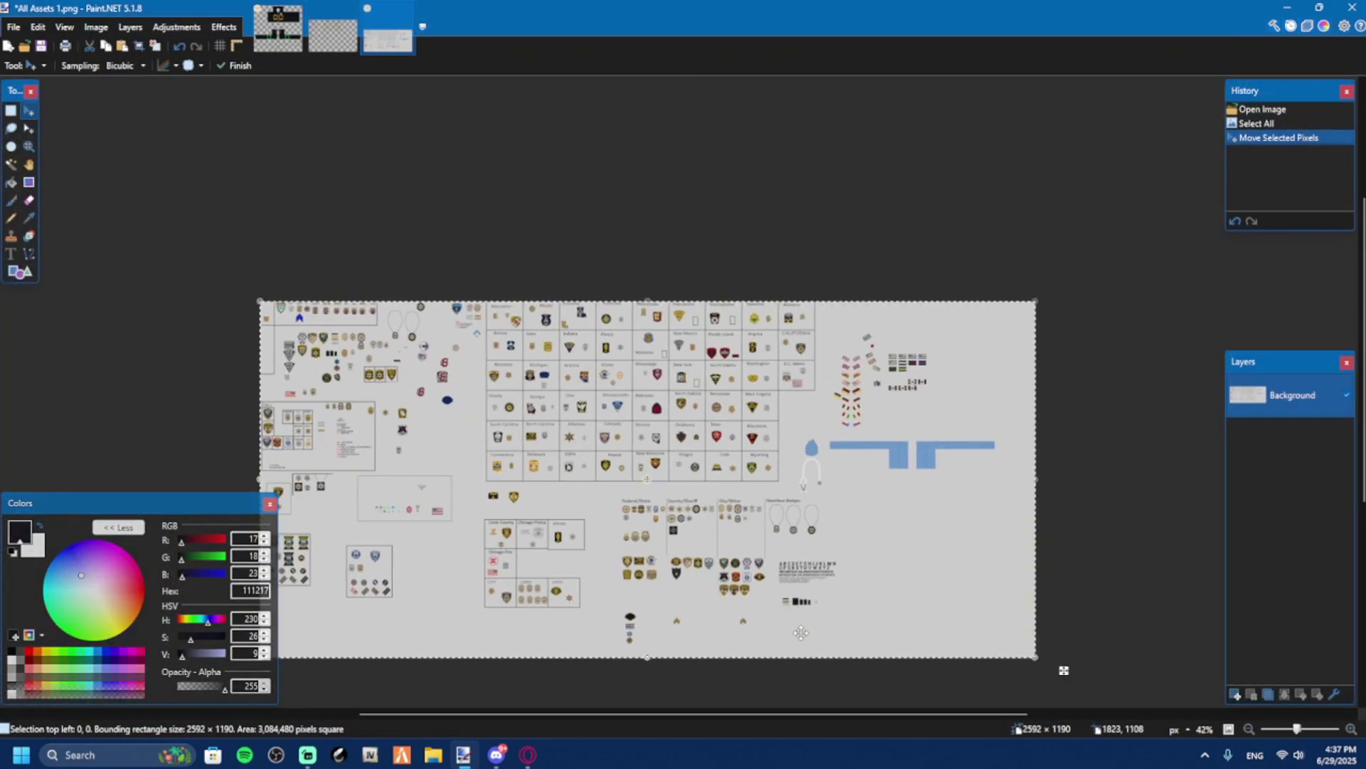
pyautogui.scroll(12, 801, 633)
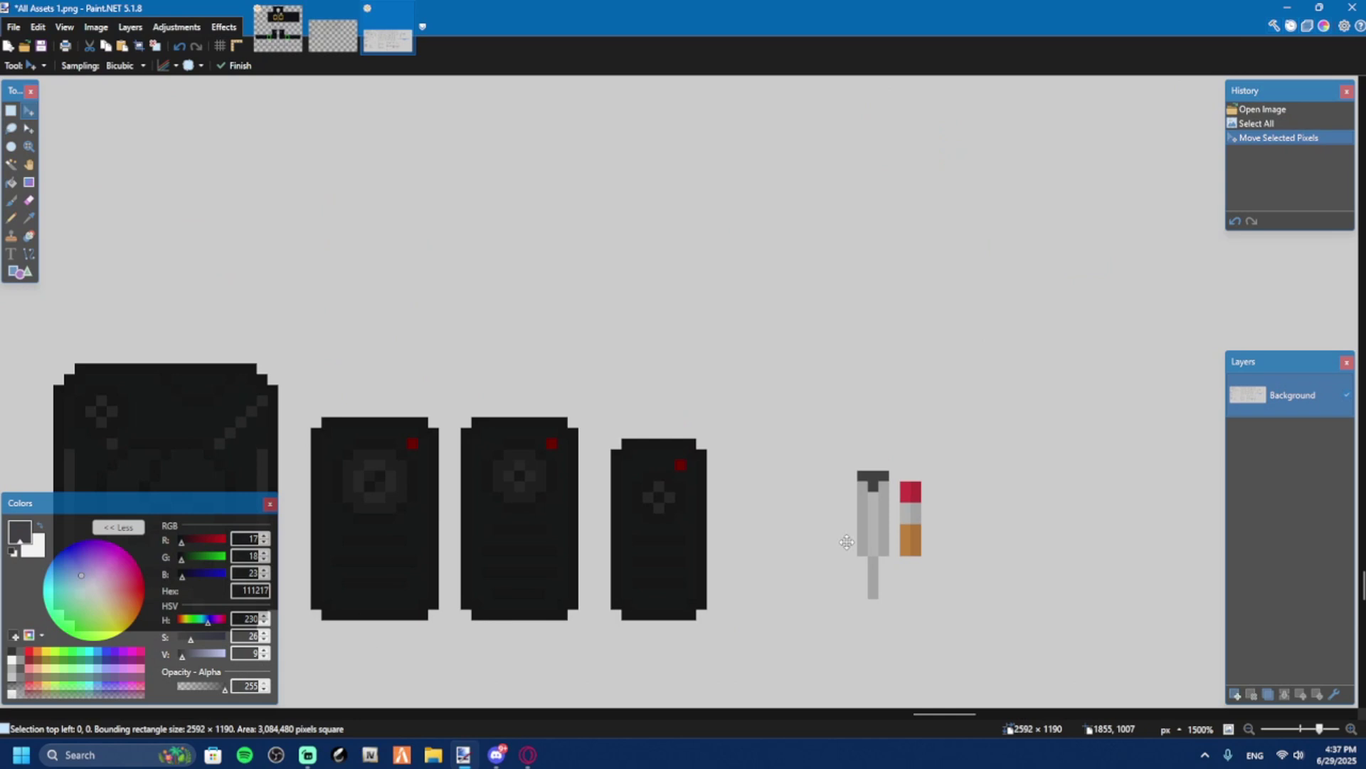
pyautogui.press('s')
pyautogui.click(873, 530)
pyautogui.scroll(3, 891, 547)
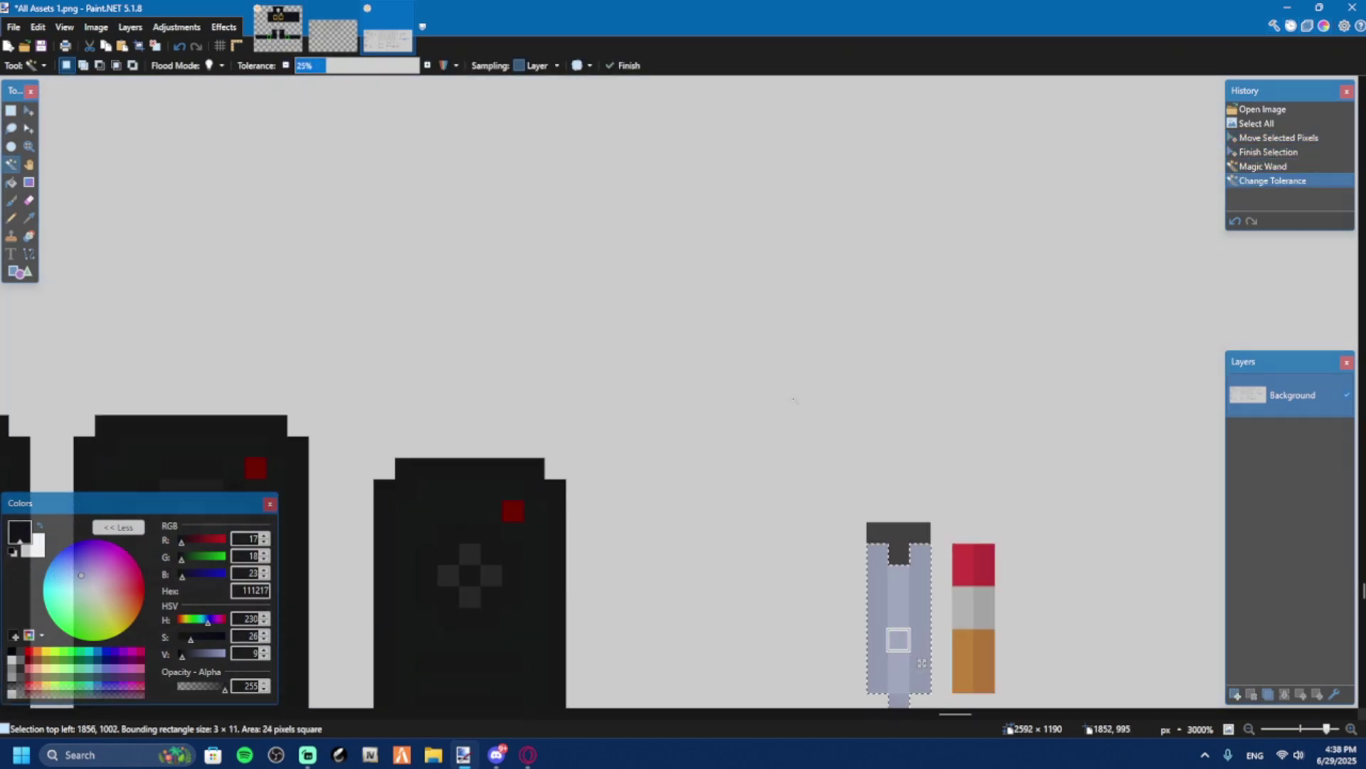
pyautogui.scroll(-3, 689, 525)
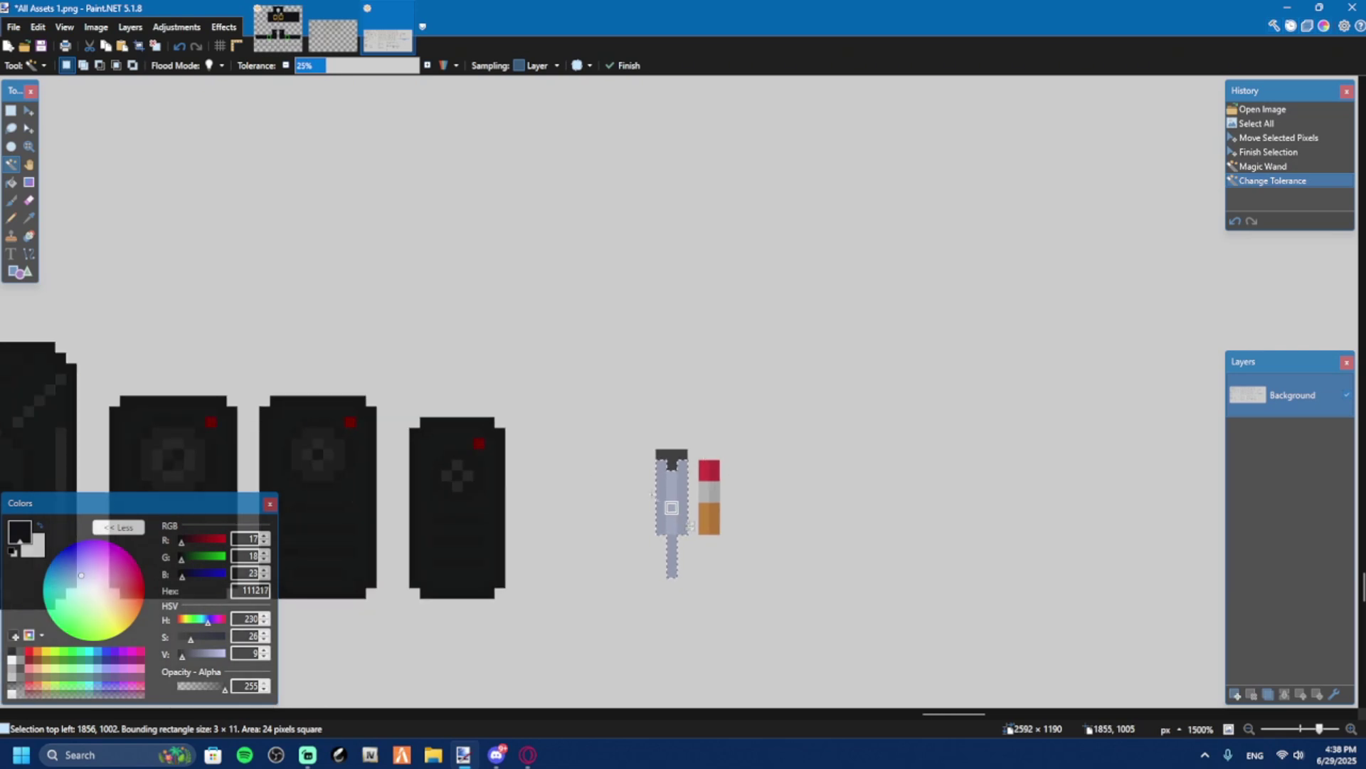
pyautogui.scroll(3, 679, 461)
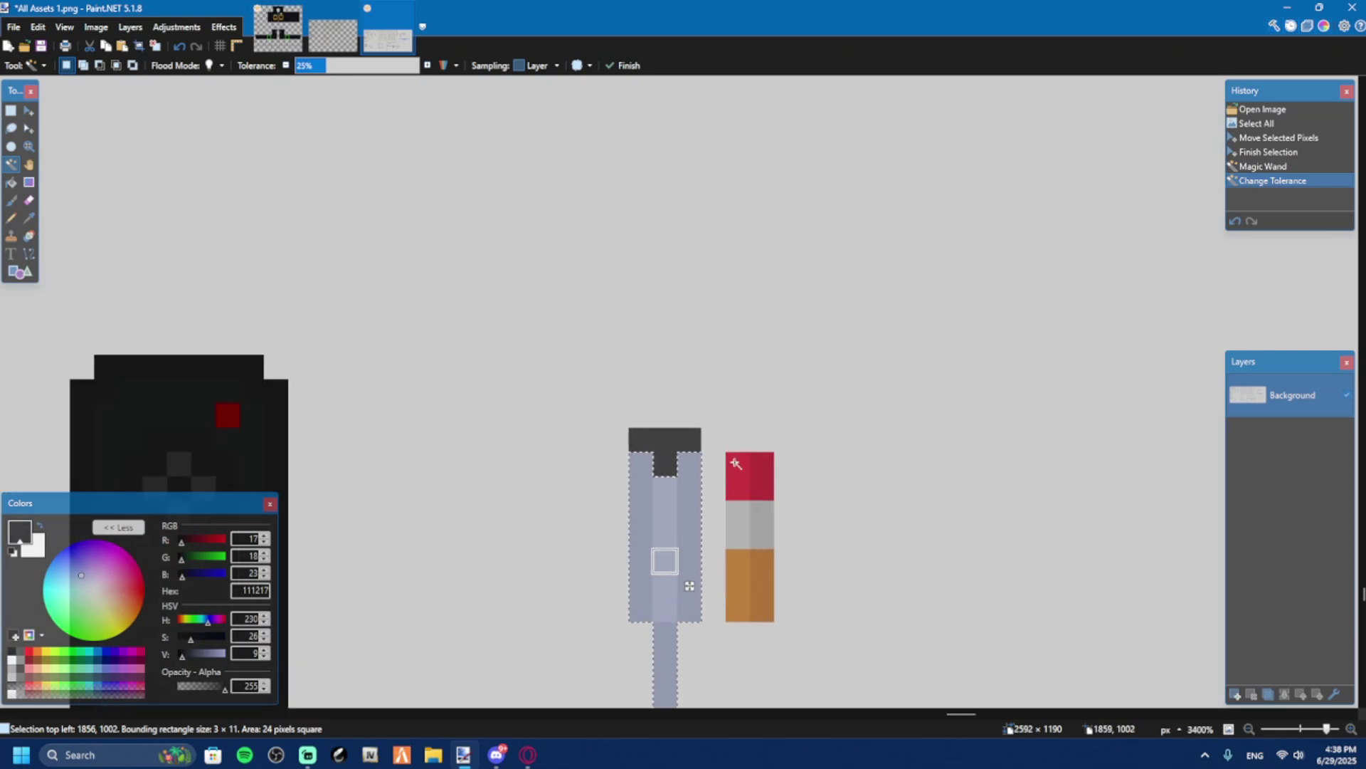
# Add the pen top and the grey, red and orange swatches at 28% tolerance, then return to the template.
pyautogui.keyDown('ctrl'); pyautogui.click(670, 442); pyautogui.keyUp('ctrl')
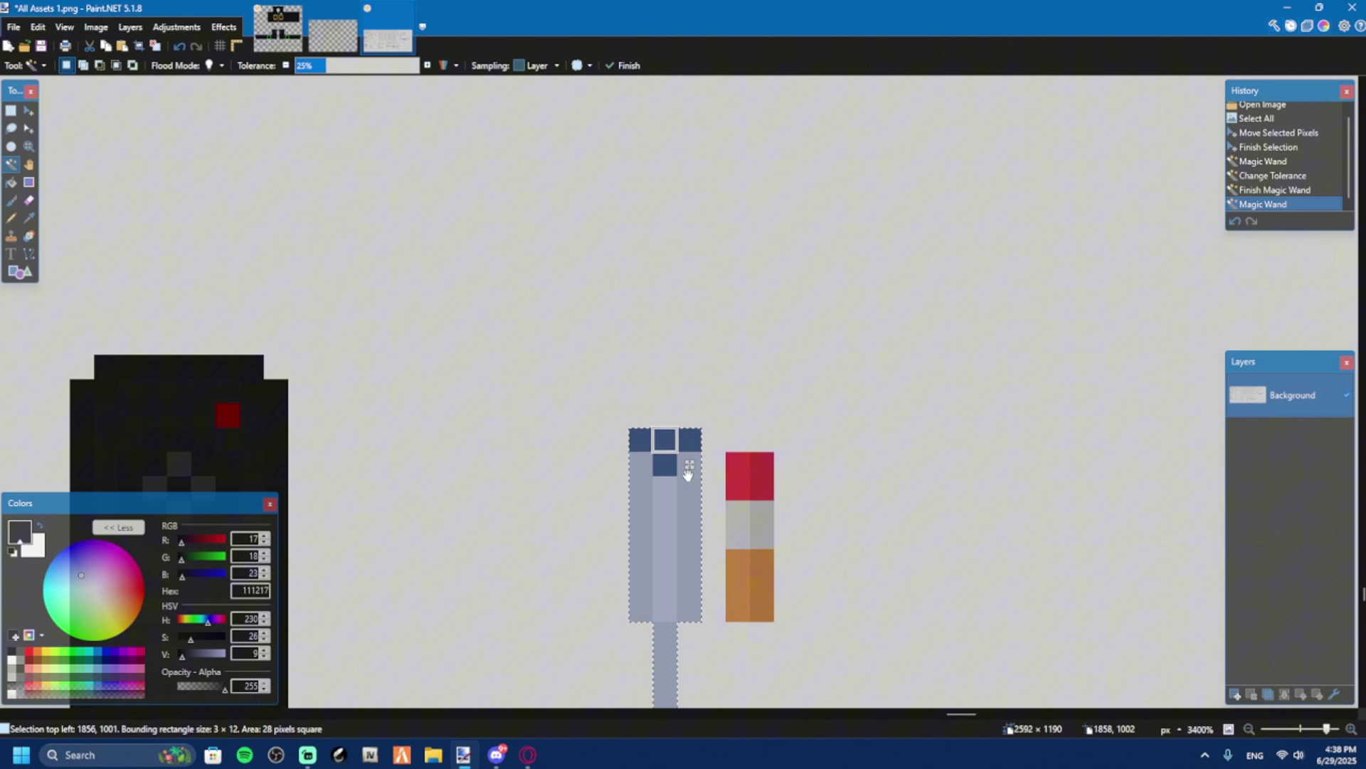
pyautogui.keyDown('ctrl'); pyautogui.click(759, 528); pyautogui.keyUp('ctrl')
pyautogui.click(328, 71)
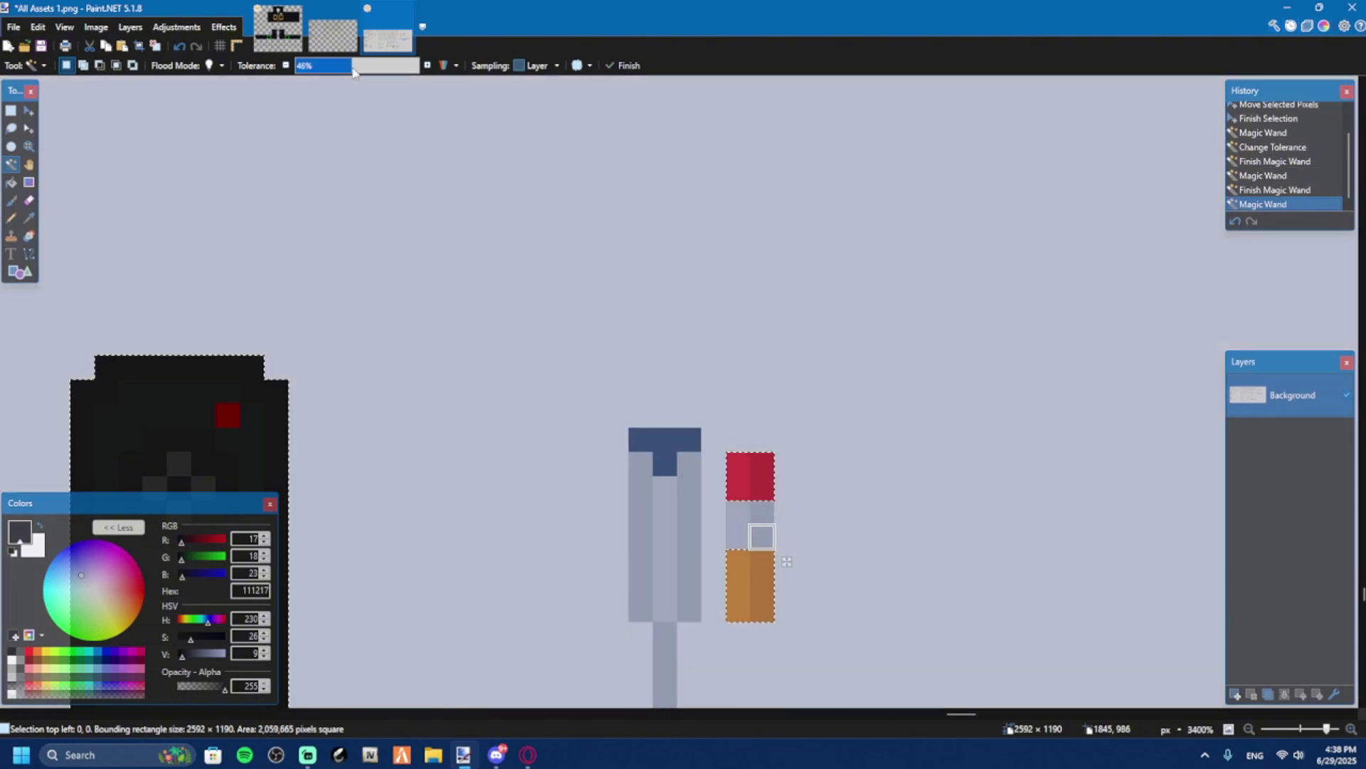
pyautogui.keyDown('ctrl'); pyautogui.click(762, 484); pyautogui.keyUp('ctrl')
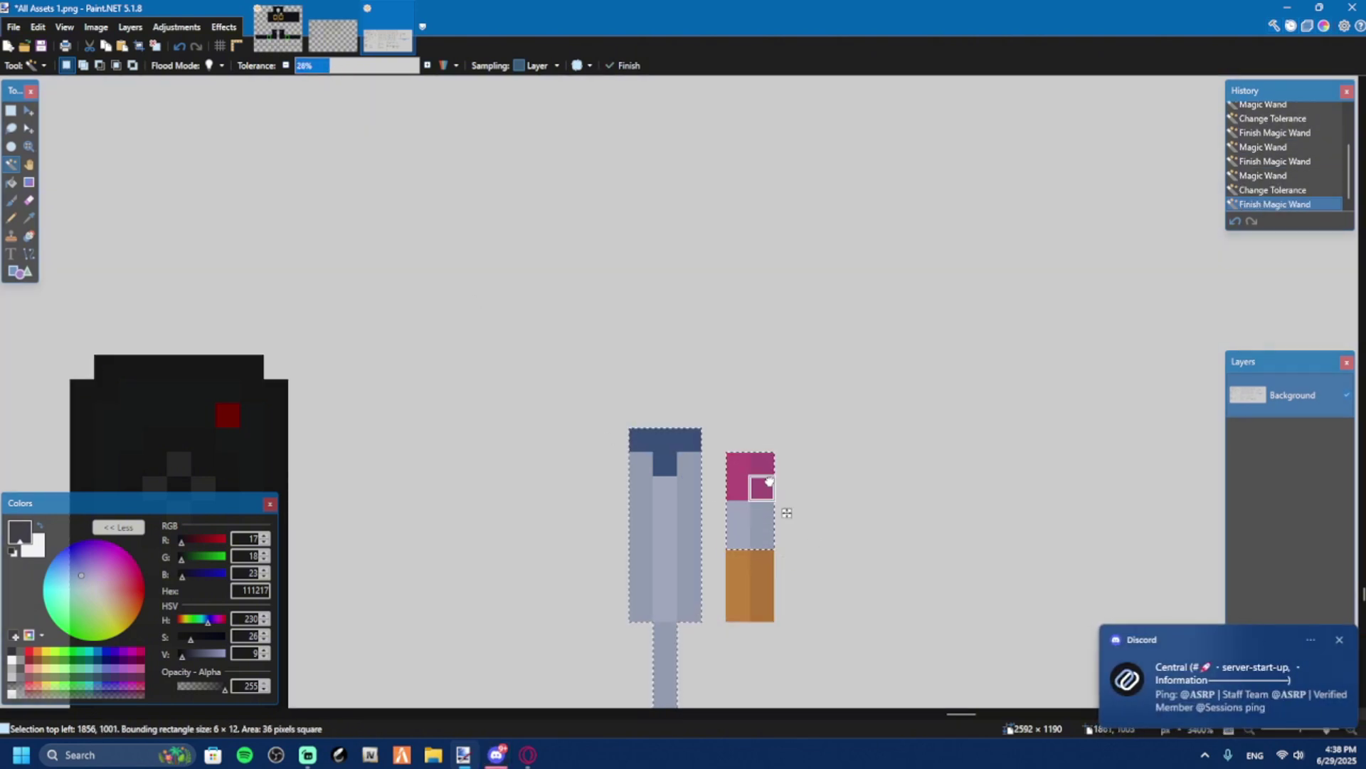
pyautogui.keyDown('ctrl'); pyautogui.click(758, 601); pyautogui.keyUp('ctrl')
pyautogui.scroll(-4, 758, 602)
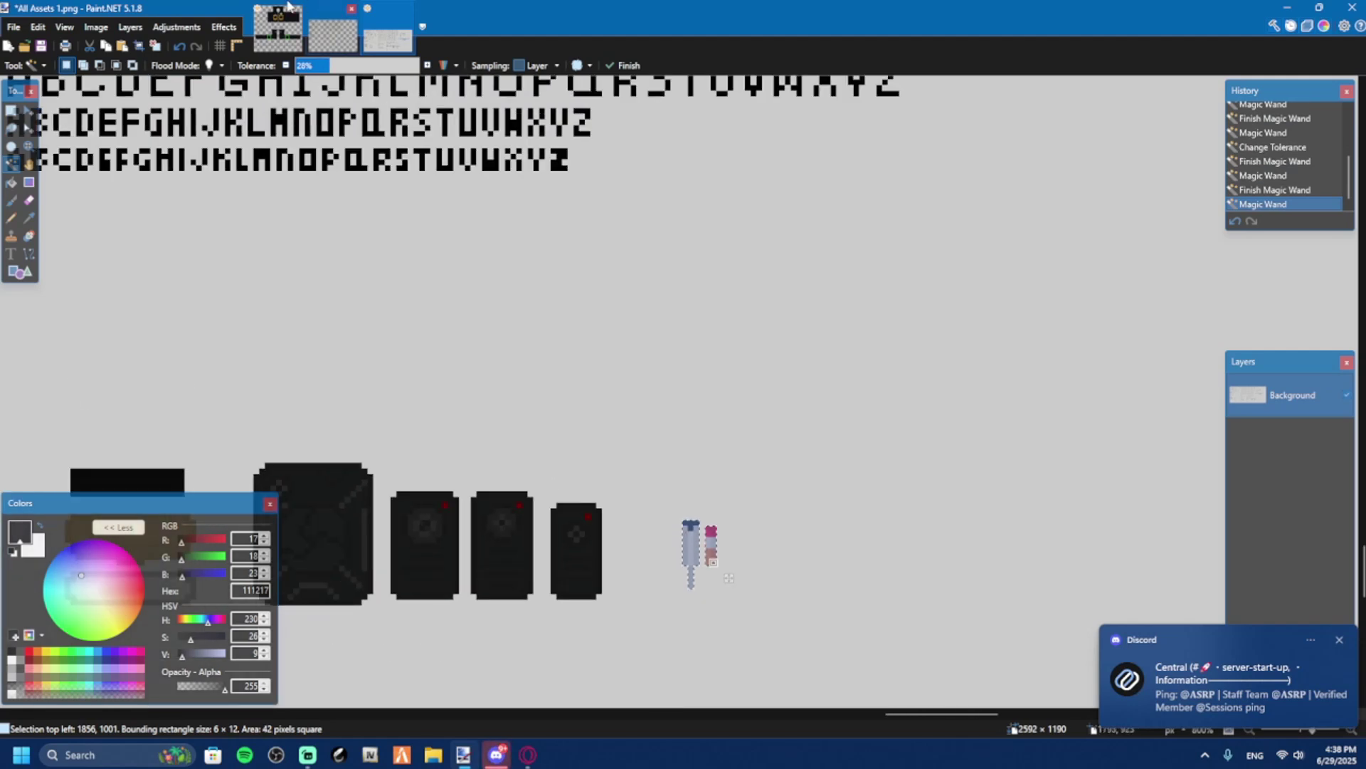
pyautogui.click(277, 28)
# Paste the copied pen and colour swatch onto the shirt's button line.
pyautogui.click(1341, 638)
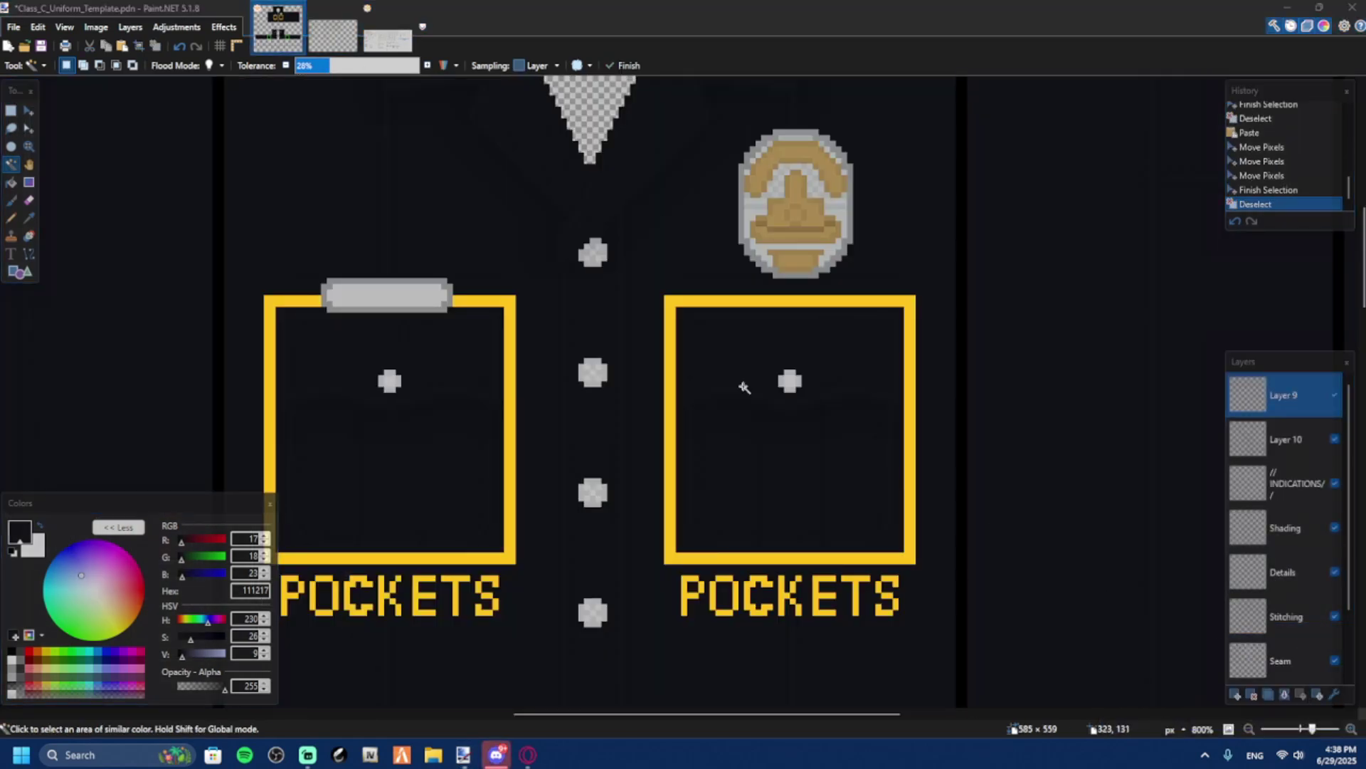
pyautogui.scroll(-6, 688, 533)
pyautogui.scroll(-2, 688, 533)
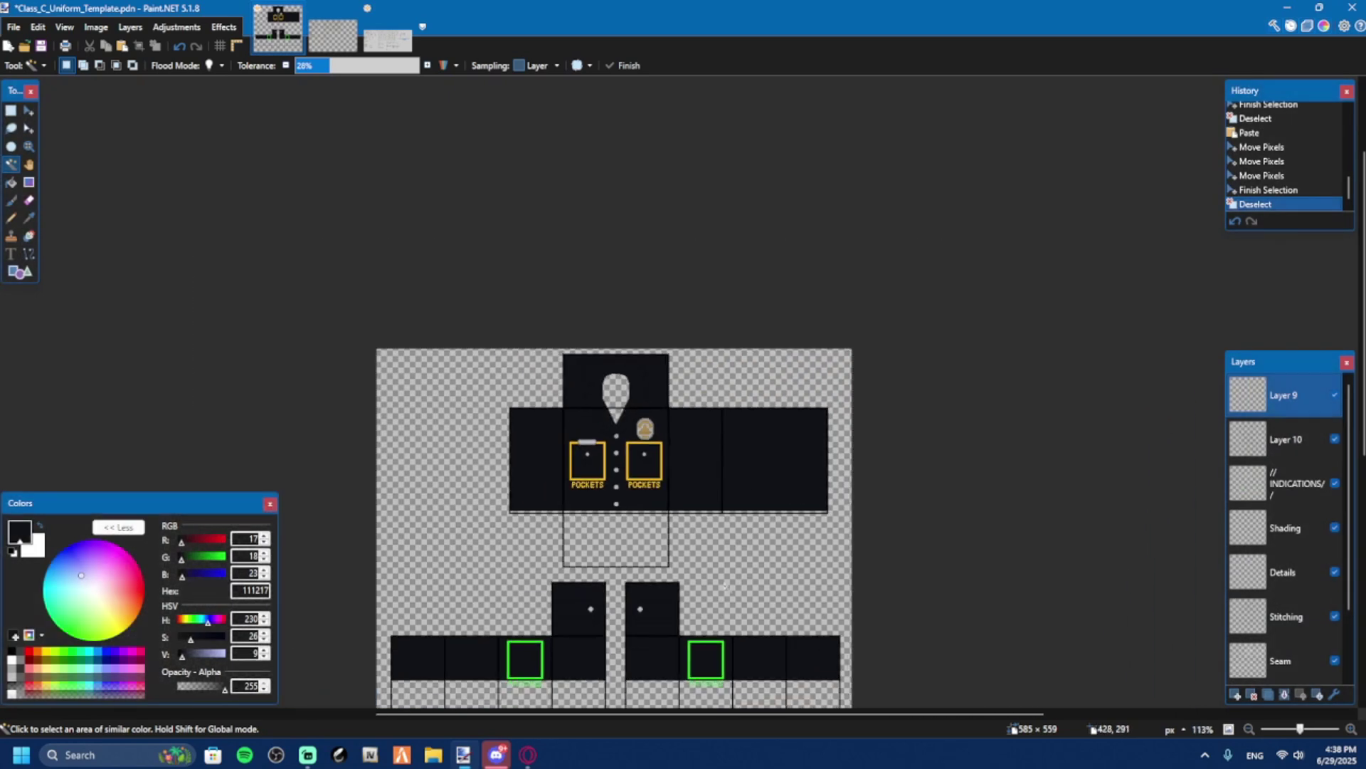
pyautogui.click(652, 493)
pyautogui.hotkey('ctrl', 'z')
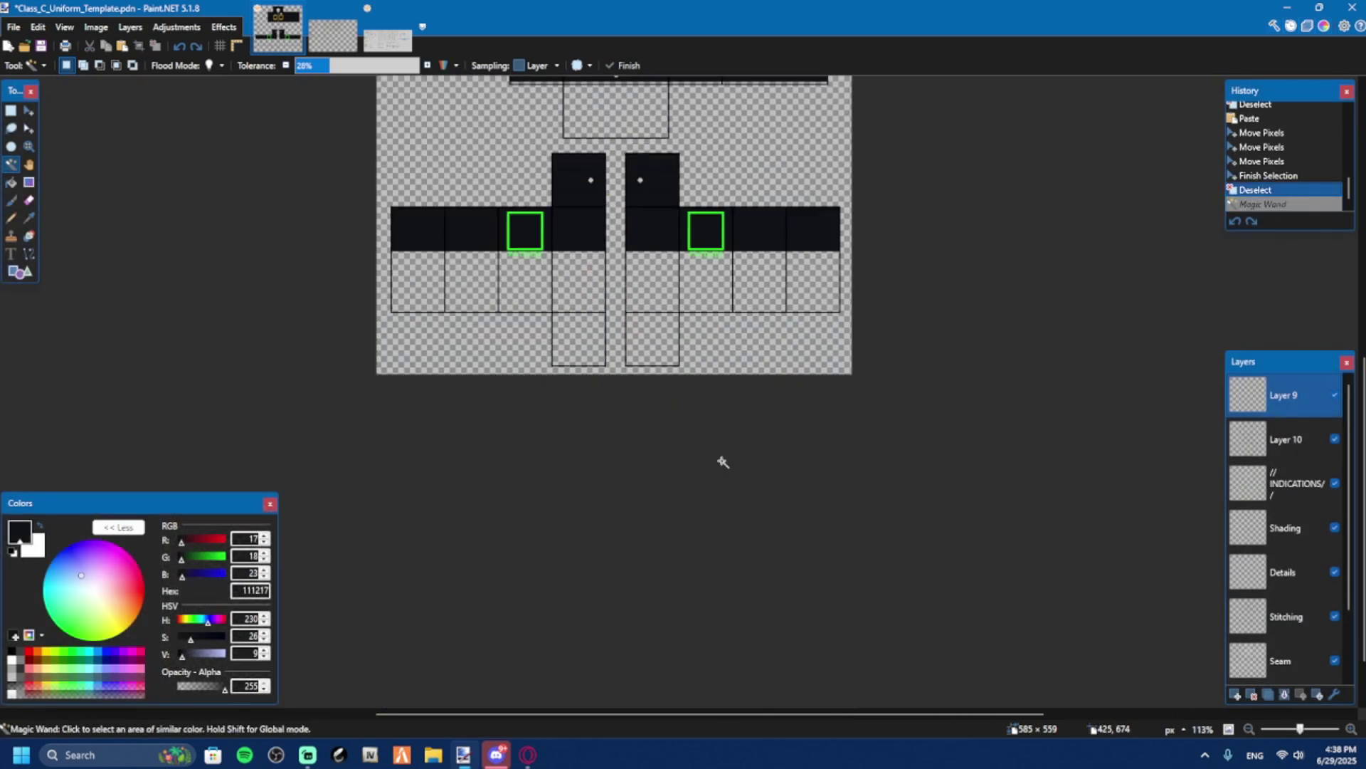
pyautogui.hotkey('ctrl', 'v')
pyautogui.moveTo(848, 539); pyautogui.dragTo(619, 181)
# Place the pen beside the badge above the pocket and enlarge it slightly.
pyautogui.scroll(4, 602, 191)
pyautogui.scroll(5, 602, 191)
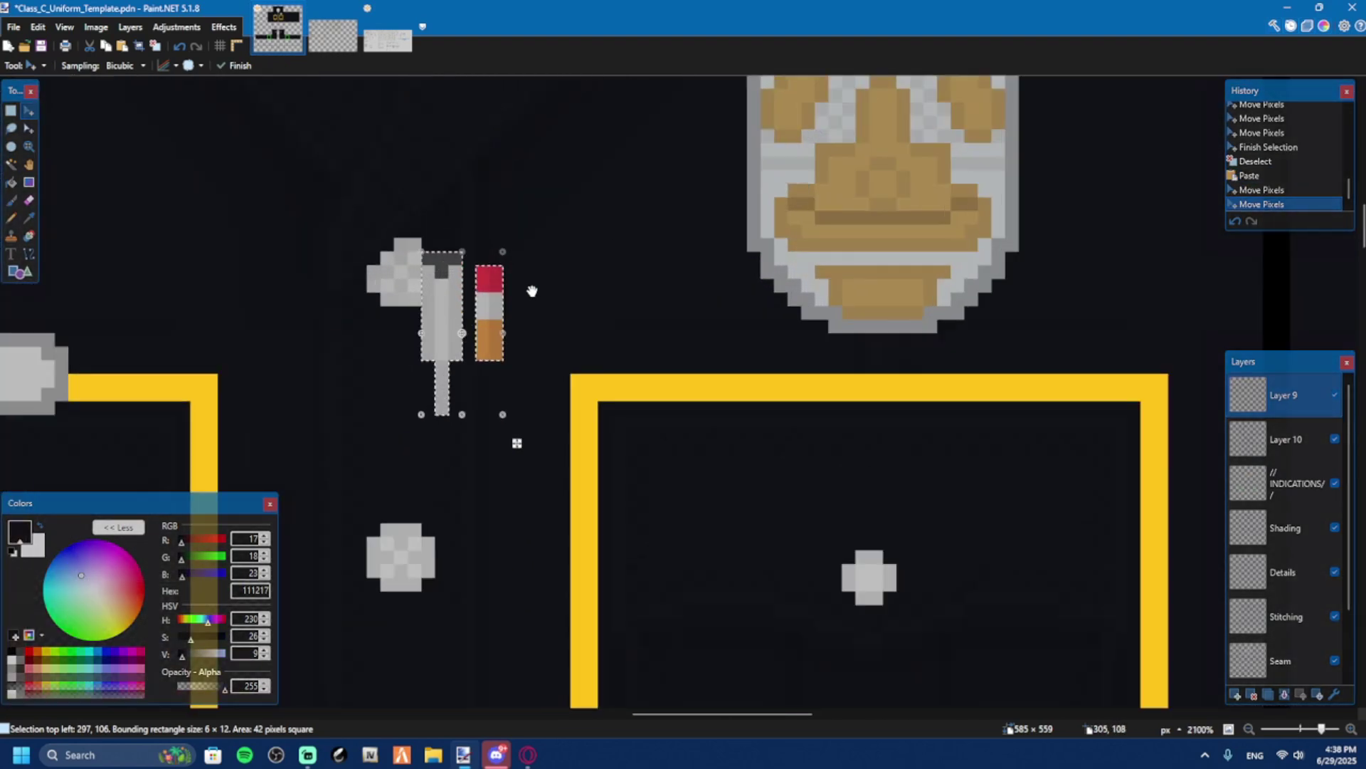
pyautogui.moveTo(487, 299)
pyautogui.mouseDown()
pyautogui.moveTo(709, 349)
pyautogui.moveTo(719, 383)
pyautogui.mouseUp()
pyautogui.click(1335, 483)
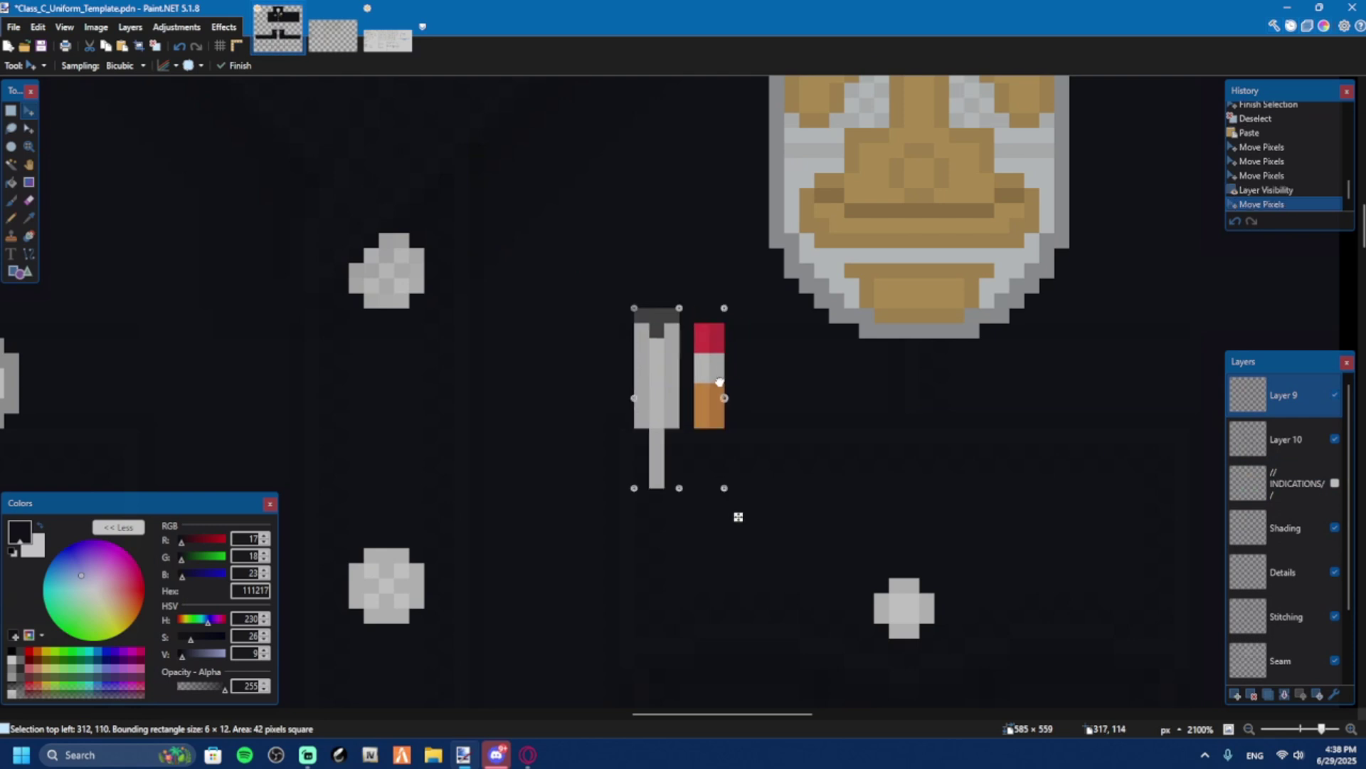
pyautogui.scroll(3, 680, 384)
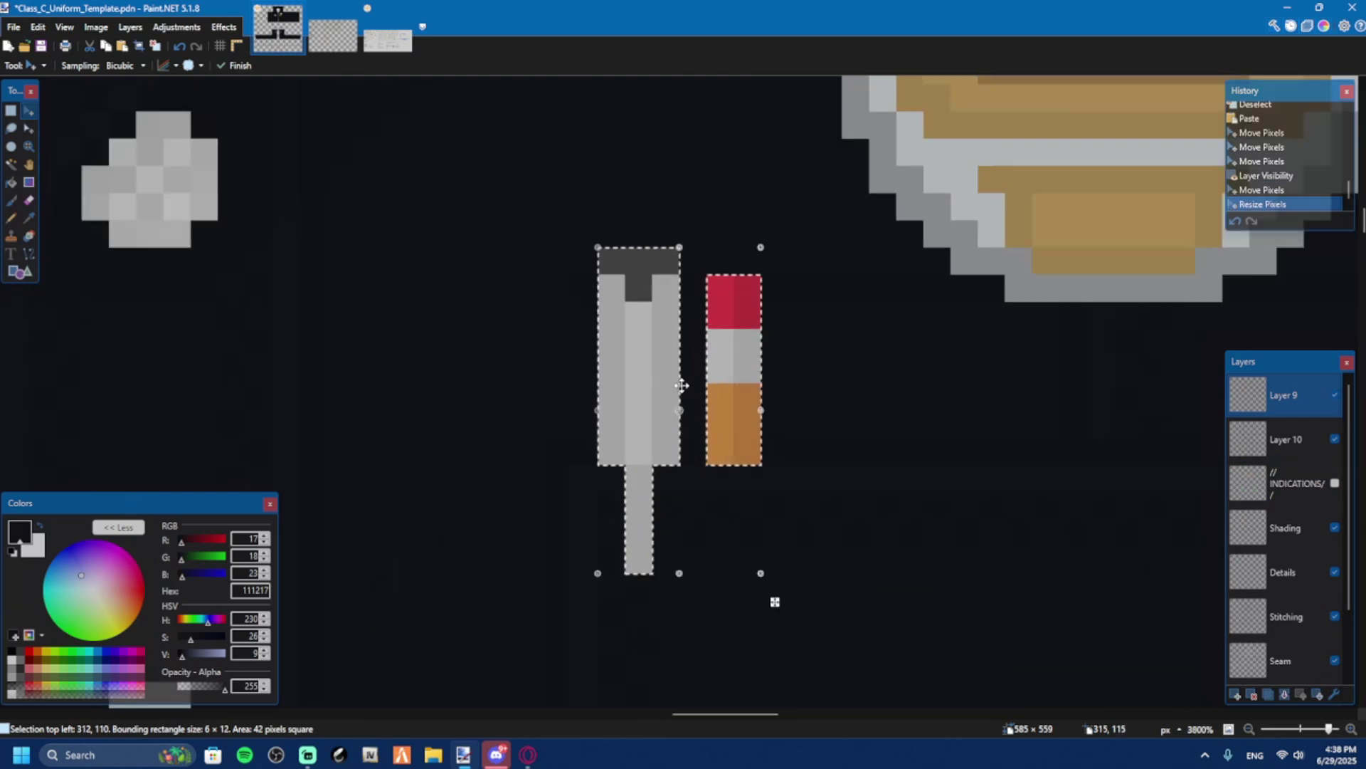
pyautogui.moveTo(668, 356); pyautogui.dragTo(666, 347)
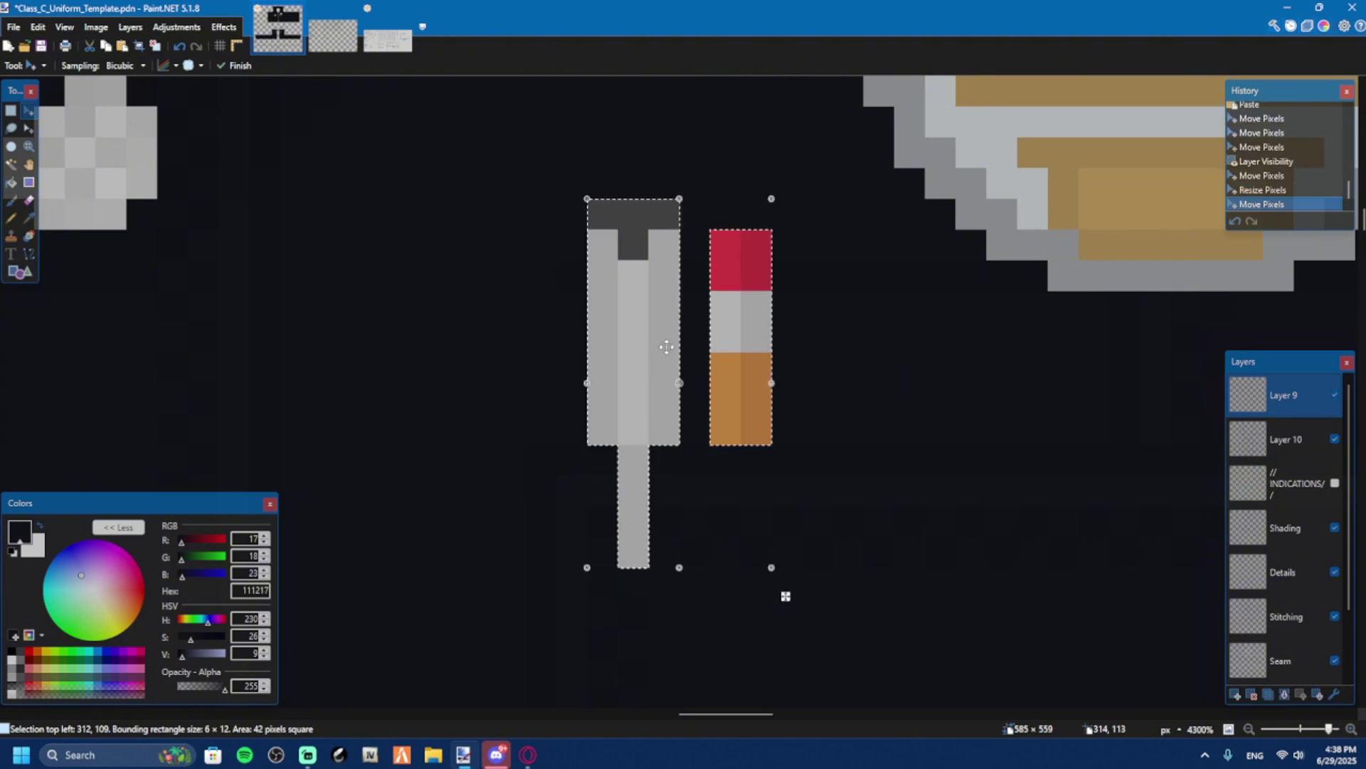
pyautogui.hotkey('ctrl', 'd')
# Delete the red, grey and orange colour swatch beside the pen.
pyautogui.hotkey('ctrl', 'a')
pyautogui.click(708, 306)
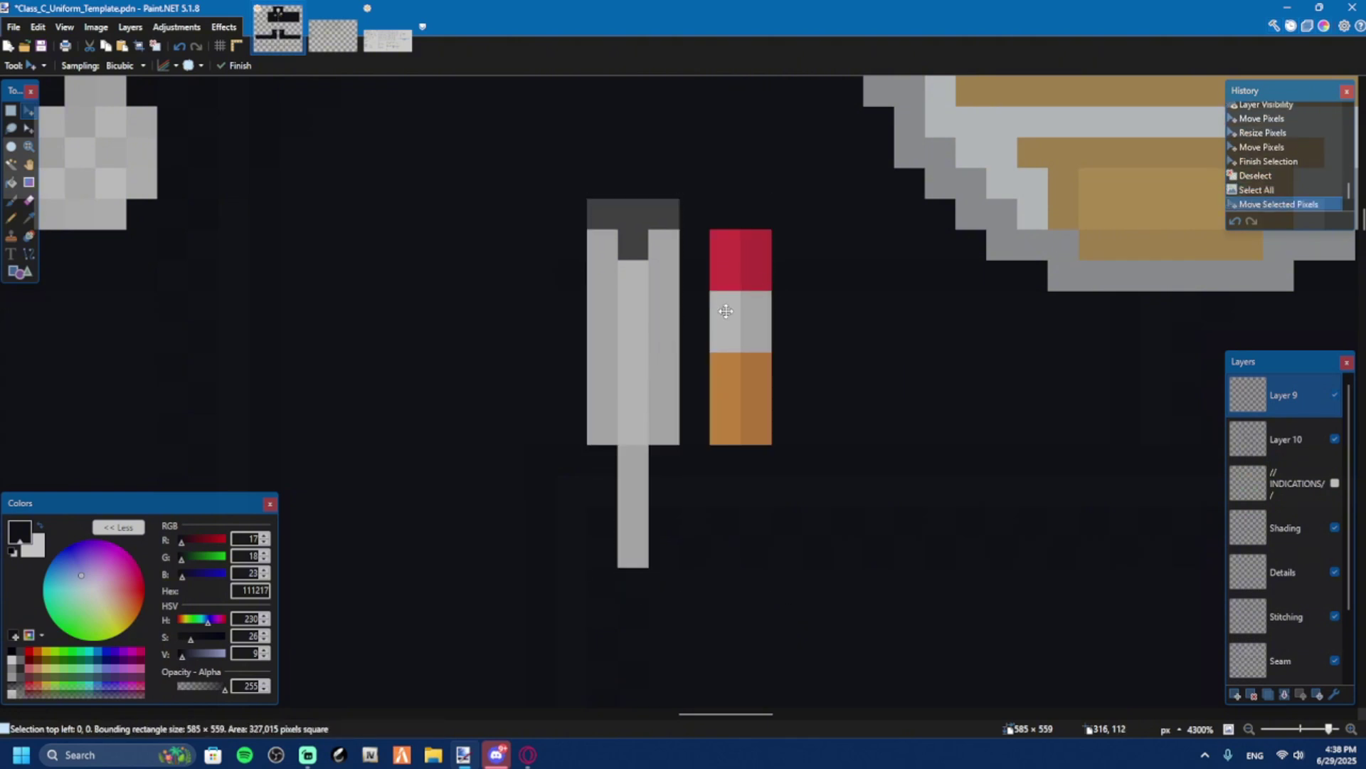
pyautogui.press('s')
pyautogui.moveTo(716, 240); pyautogui.dragTo(770, 438)
pyautogui.press('Delete')
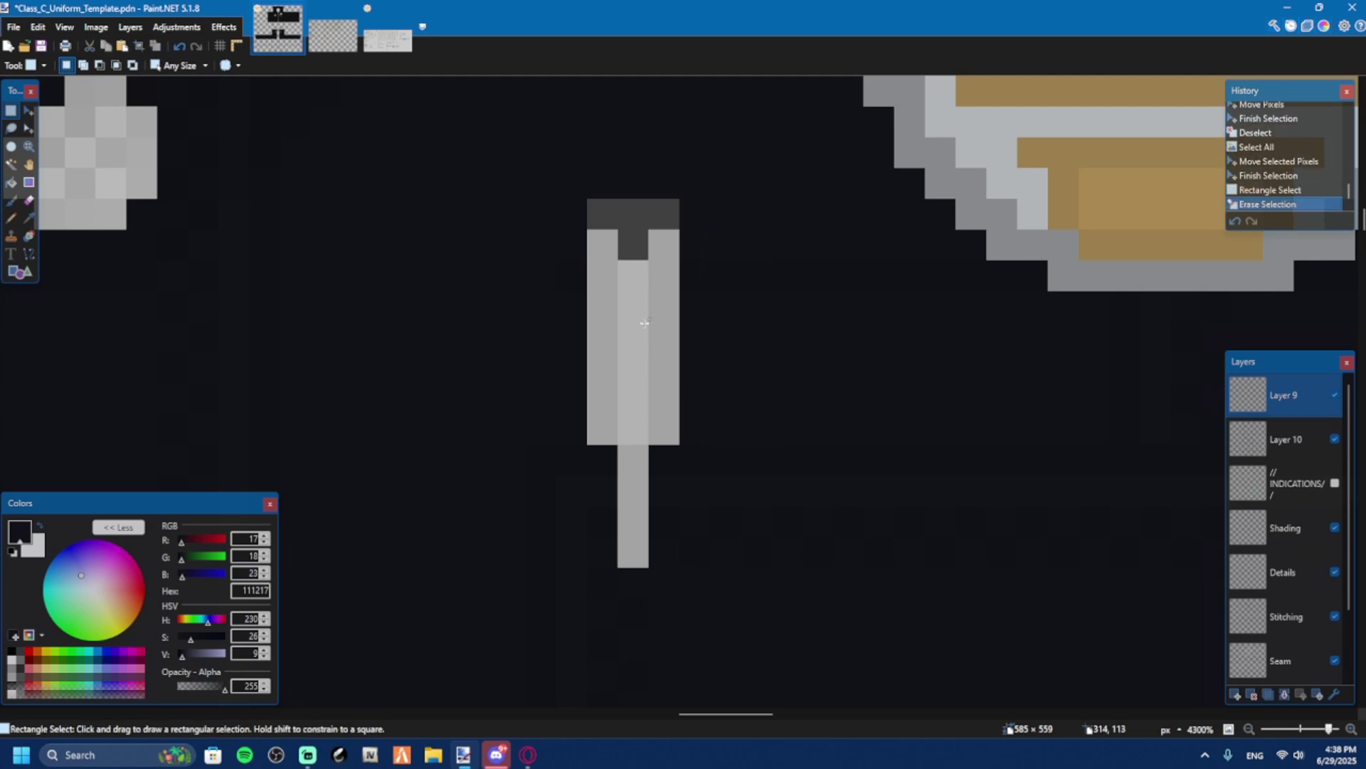
# Duplicate the small grey clip to the right of the original and nudge both one pixel right.
pyautogui.moveTo(611, 221); pyautogui.dragTo(677, 549)
pyautogui.hotkey('ctrl', 'c')
pyautogui.hotkey('ctrl', 'v')
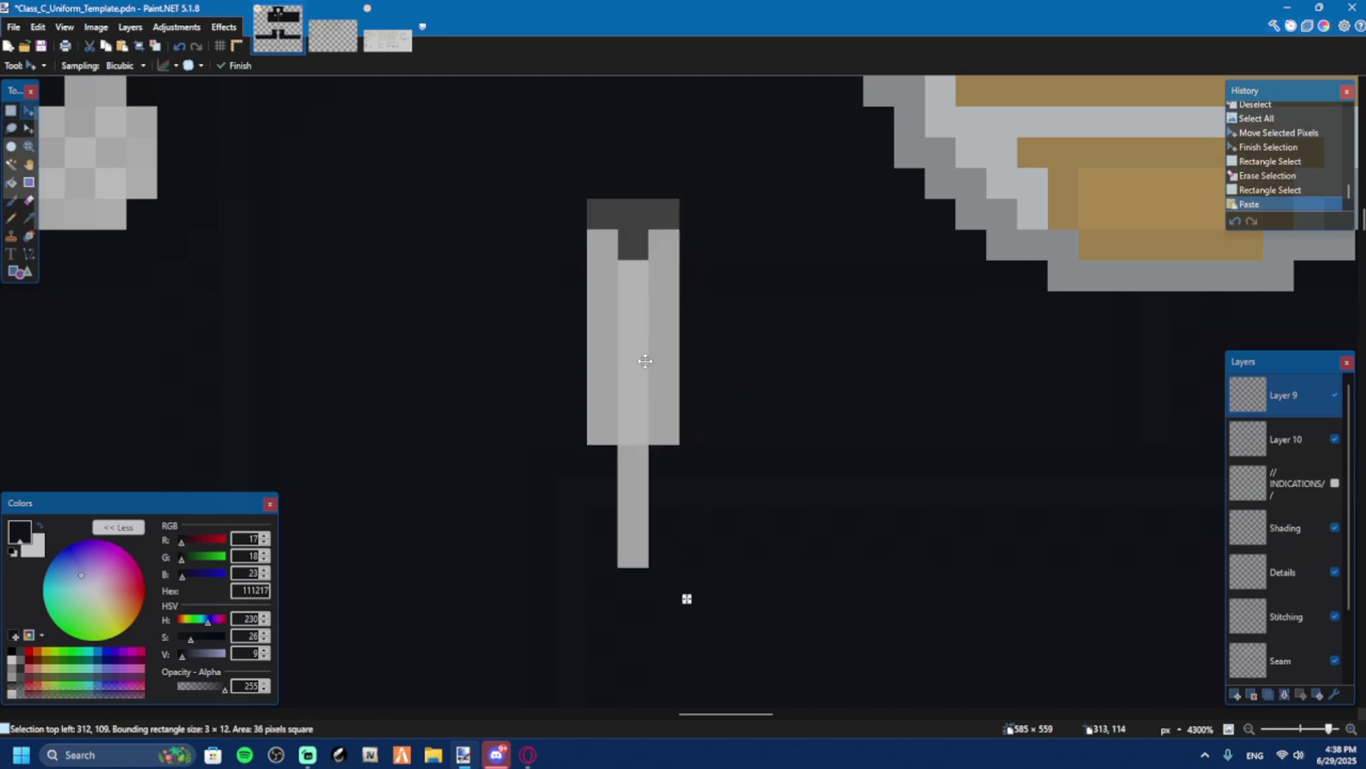
pyautogui.moveTo(634, 369); pyautogui.dragTo(763, 369)
pyautogui.hotkey('ctrl', 'd')
pyautogui.press('s')
pyautogui.moveTo(611, 205); pyautogui.dragTo(783, 562)
pyautogui.press('m')
pyautogui.press('Right')
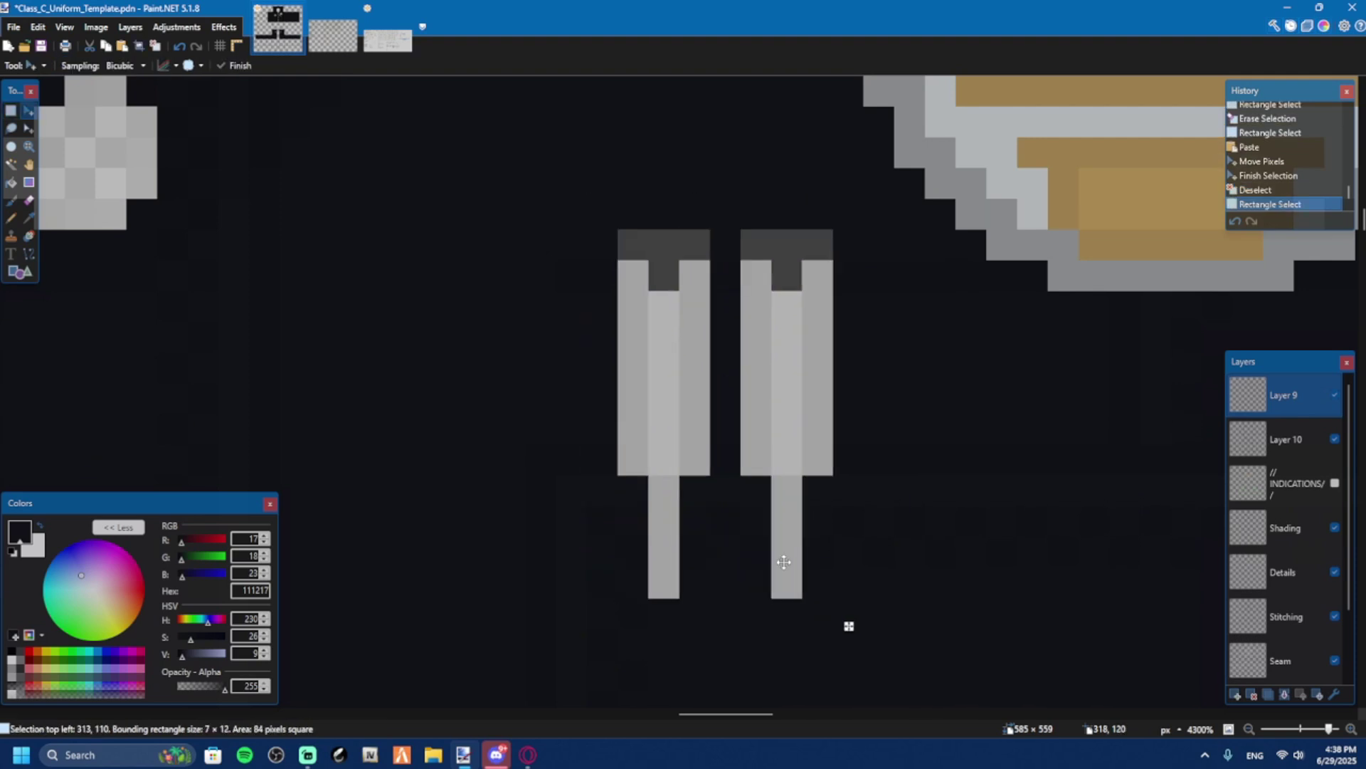
pyautogui.hotkey('ctrl', 'd')
pyautogui.scroll(-8, 784, 562)
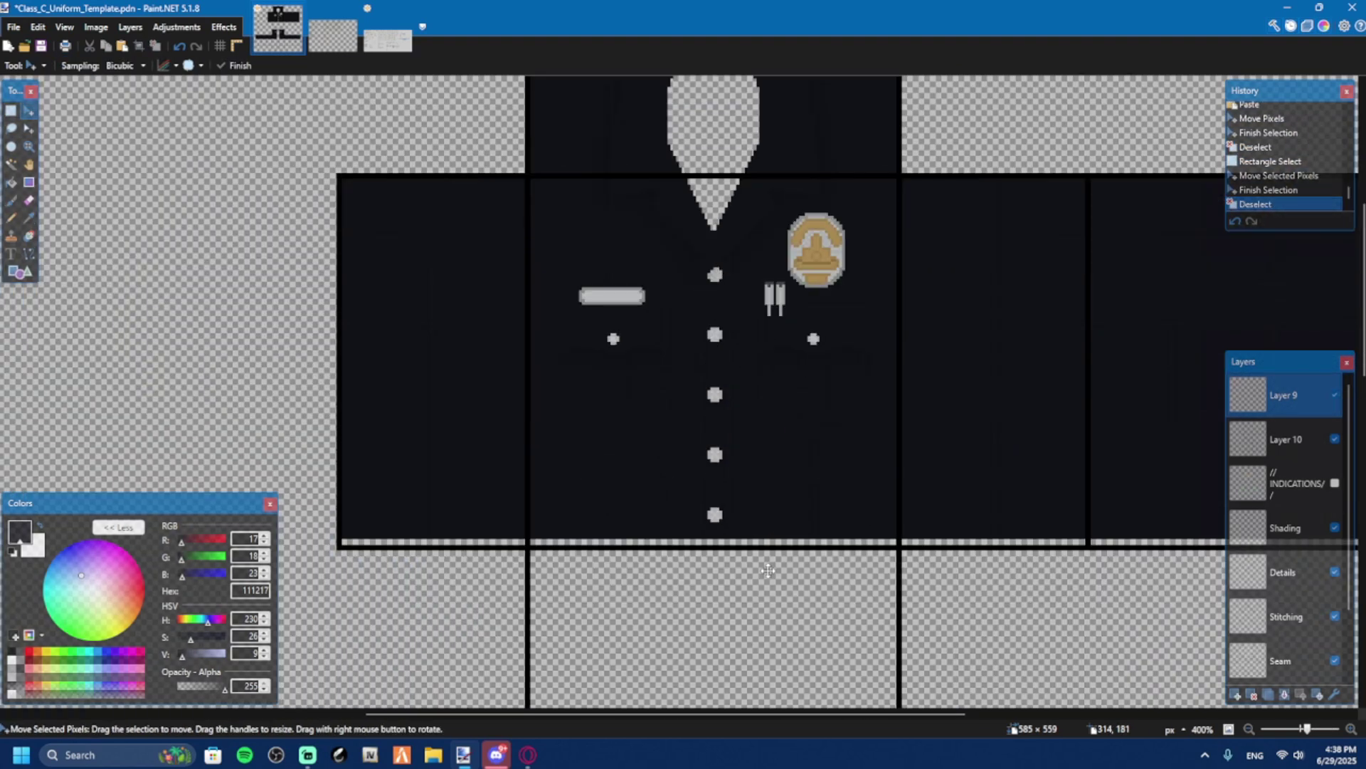
pyautogui.scroll(-2, 768, 570)
pyautogui.scroll(-3, 792, 497)
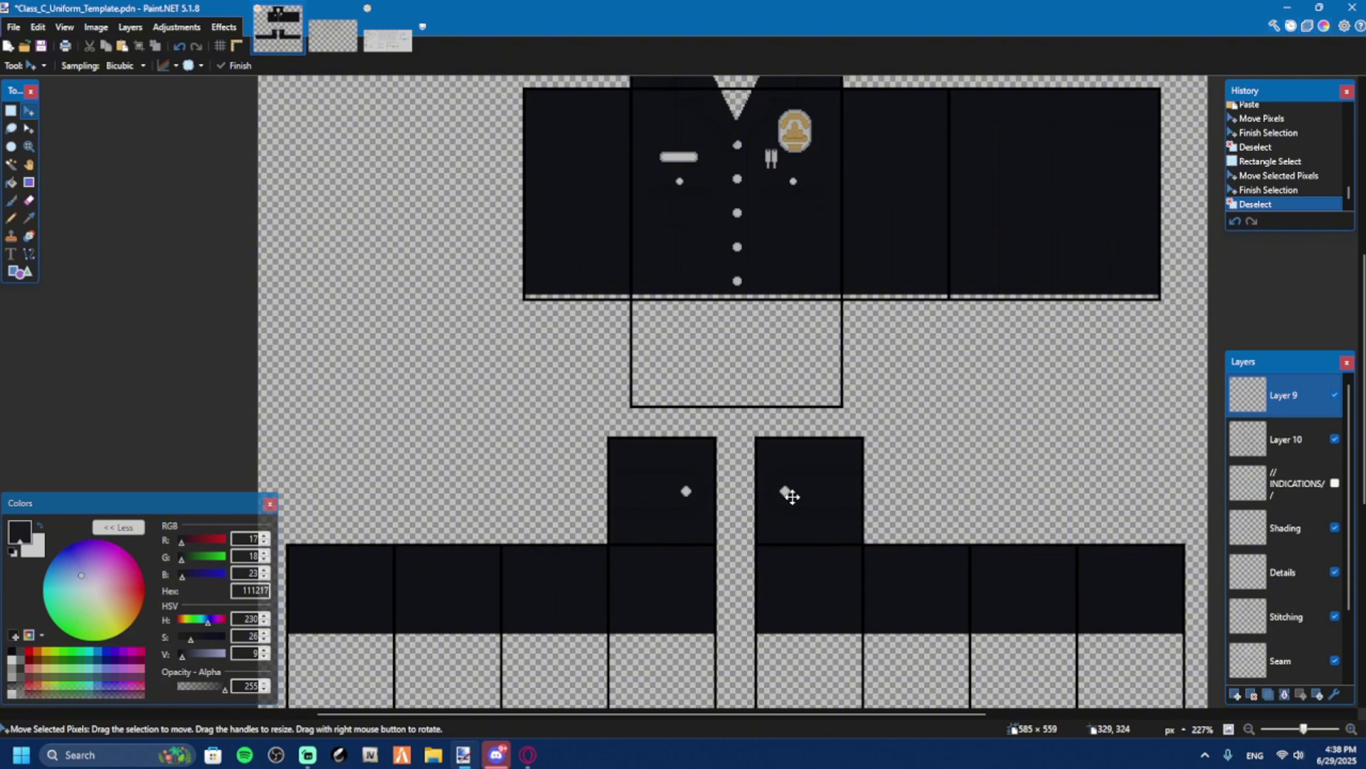
pyautogui.scroll(-3, 793, 497)
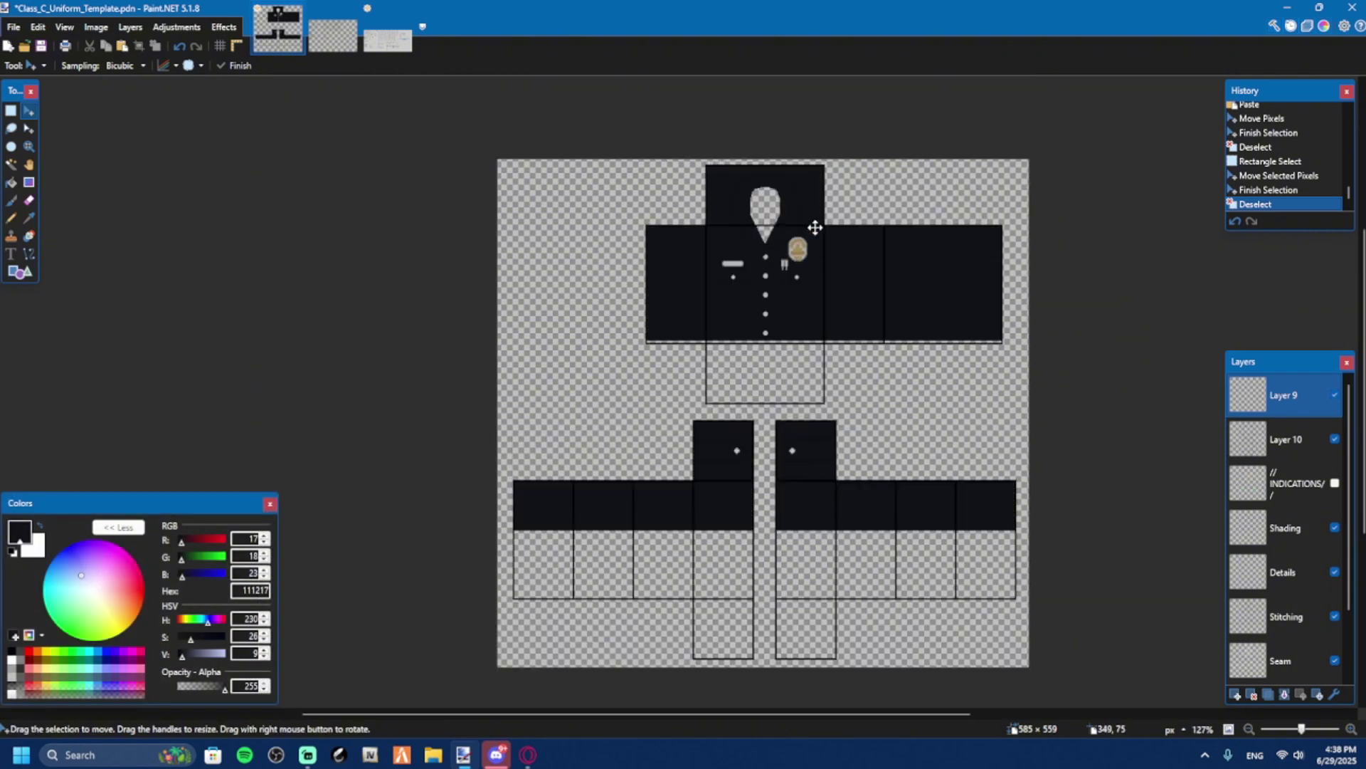
pyautogui.scroll(5, 783, 253)
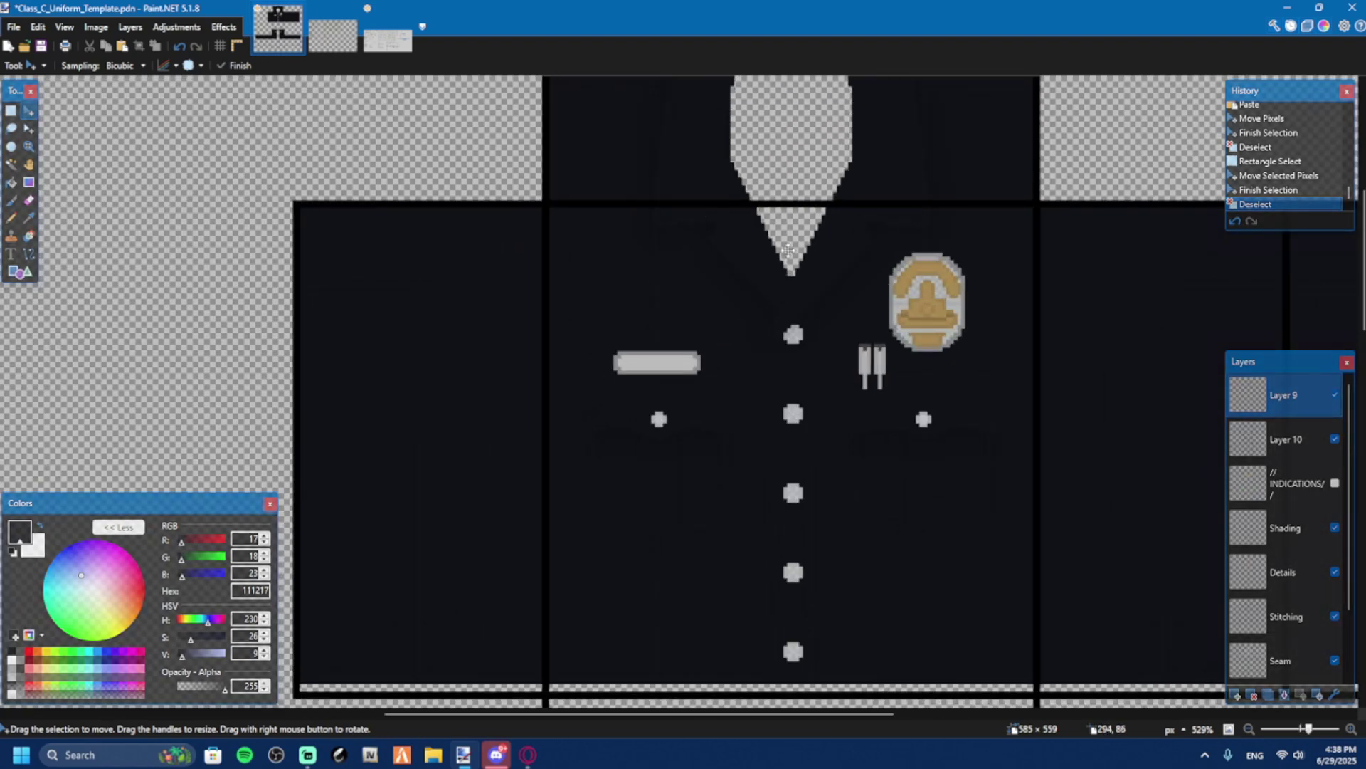
pyautogui.scroll(-4, 946, 323)
pyautogui.scroll(-2, 1239, 552)
pyautogui.scroll(2, 1240, 552)
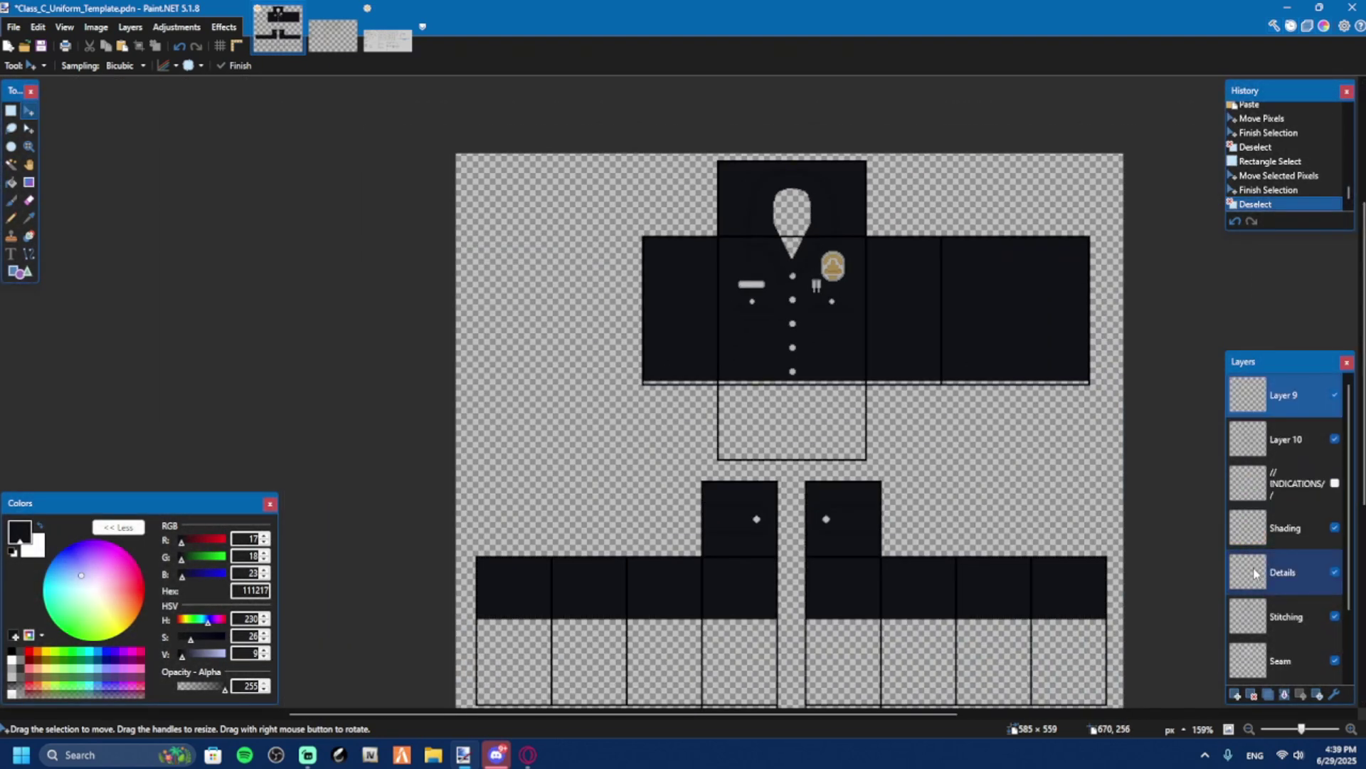
# Browse to Free Assets > General Clothing in the Open dialog and show files as large icons.
pyautogui.scroll(5, 787, 213)
pyautogui.scroll(1, 889, 389)
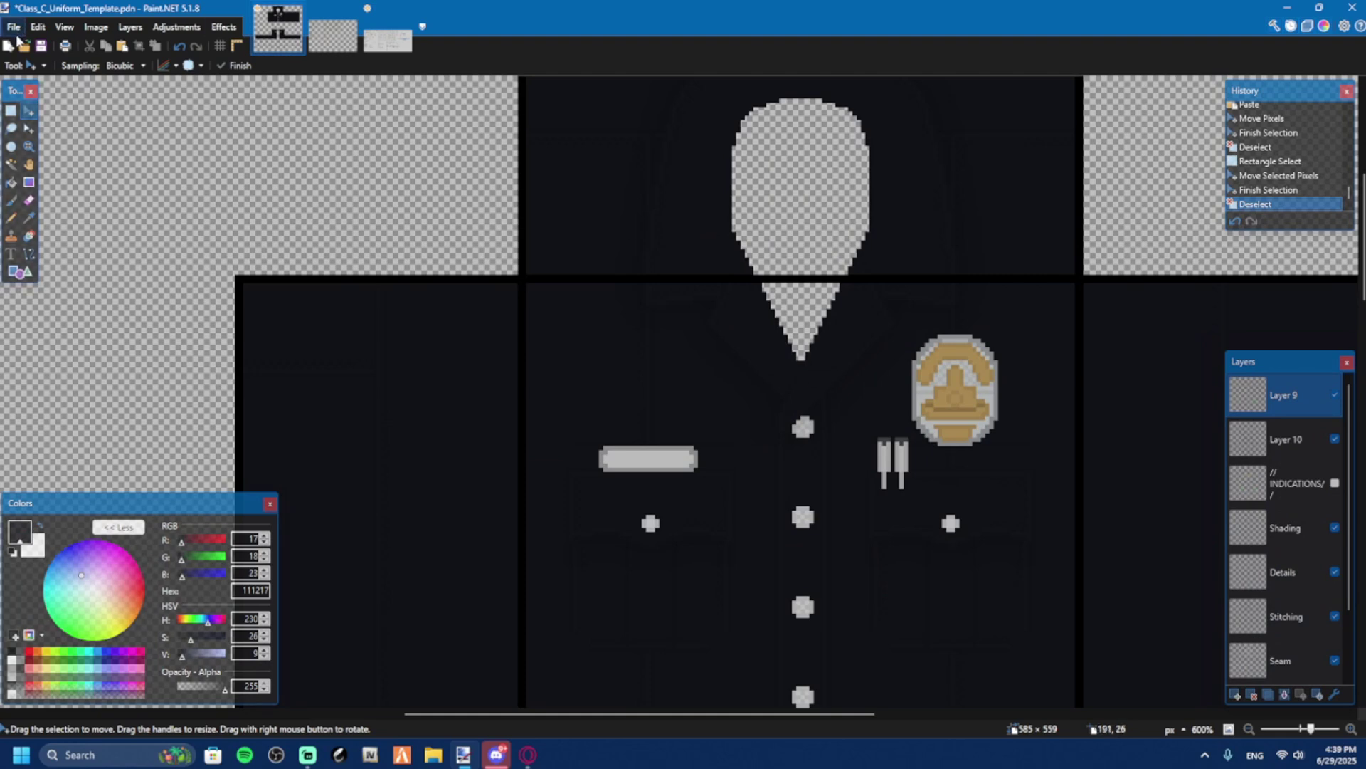
pyautogui.click(14, 27)
pyautogui.click(28, 61)
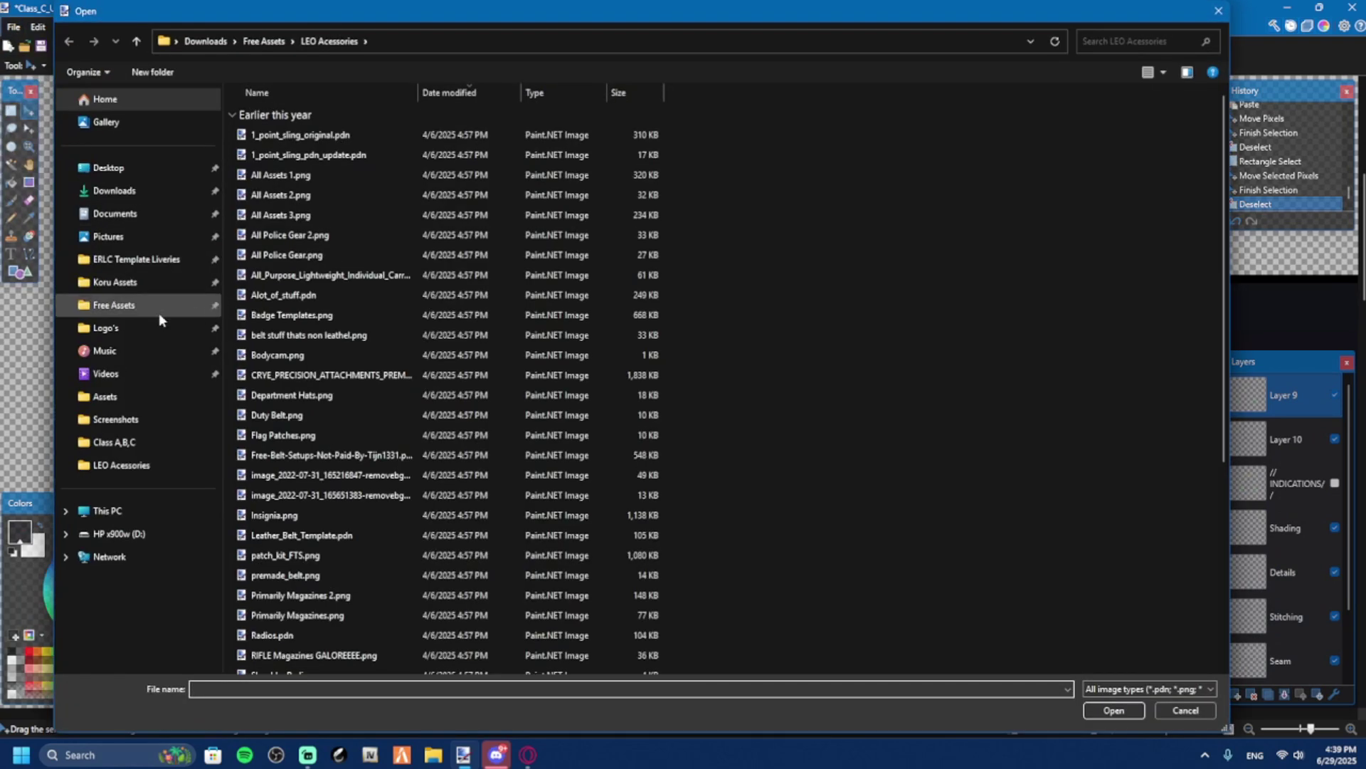
pyautogui.click(148, 307)
pyautogui.doubleClick(294, 156)
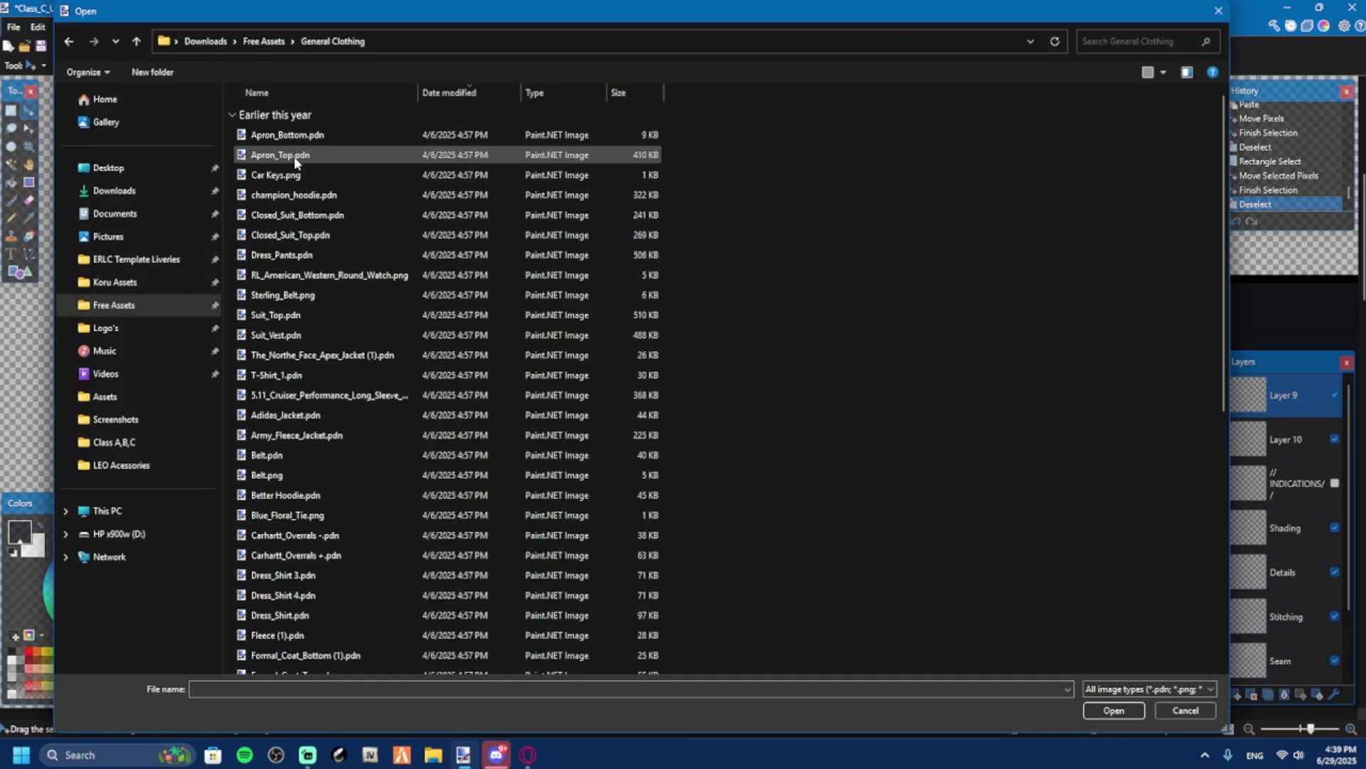
pyautogui.click(1164, 72)
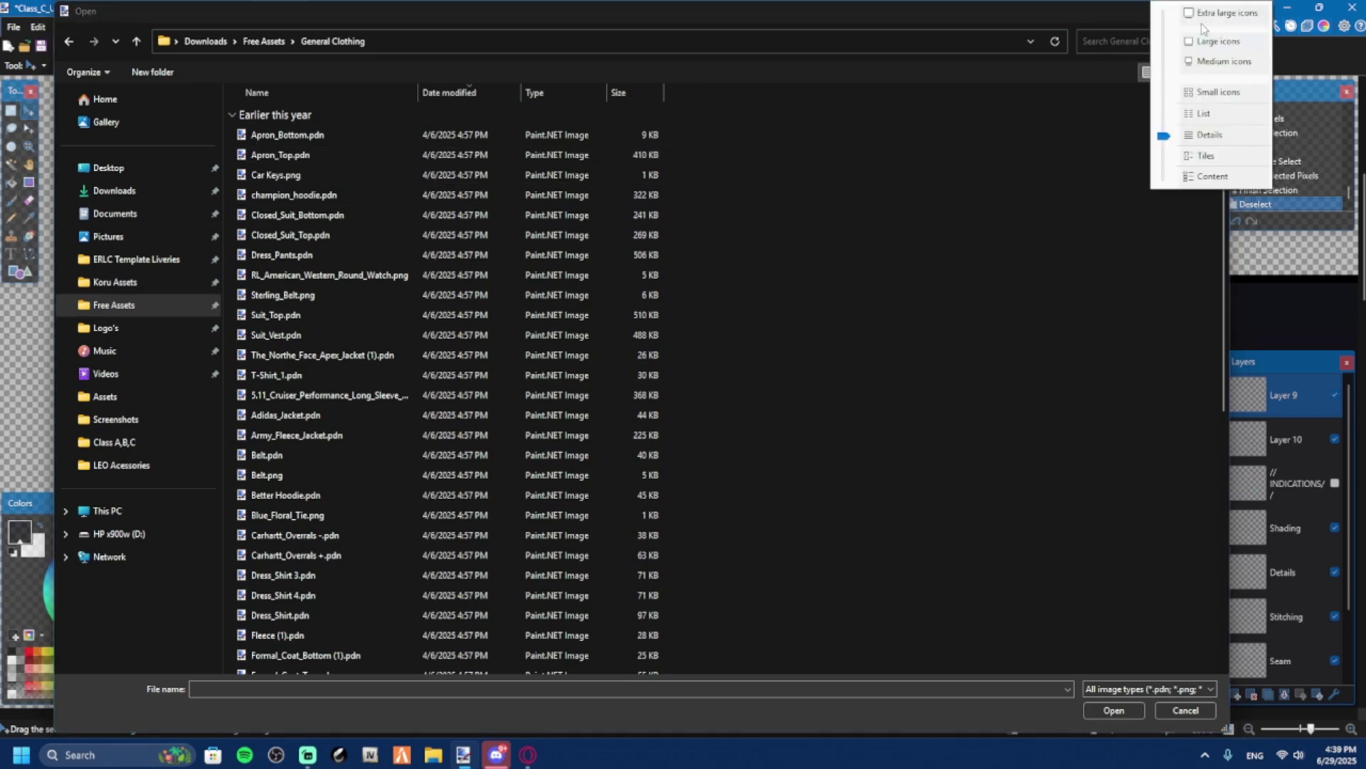
pyautogui.click(1214, 41)
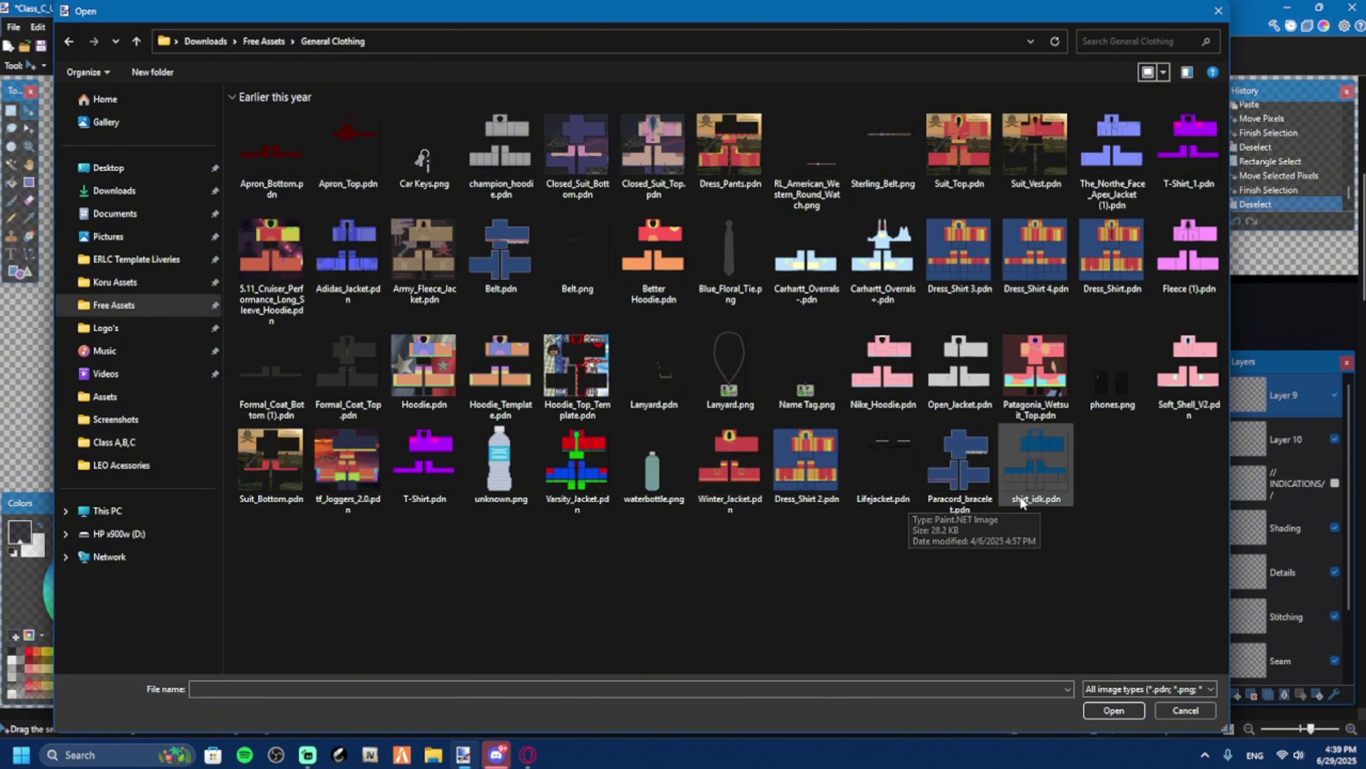
# Open shirt_idk.pdn, fill its torso, legs and top block light grey (E0E0E0), and flatten it.
pyautogui.doubleClick(1036, 463)
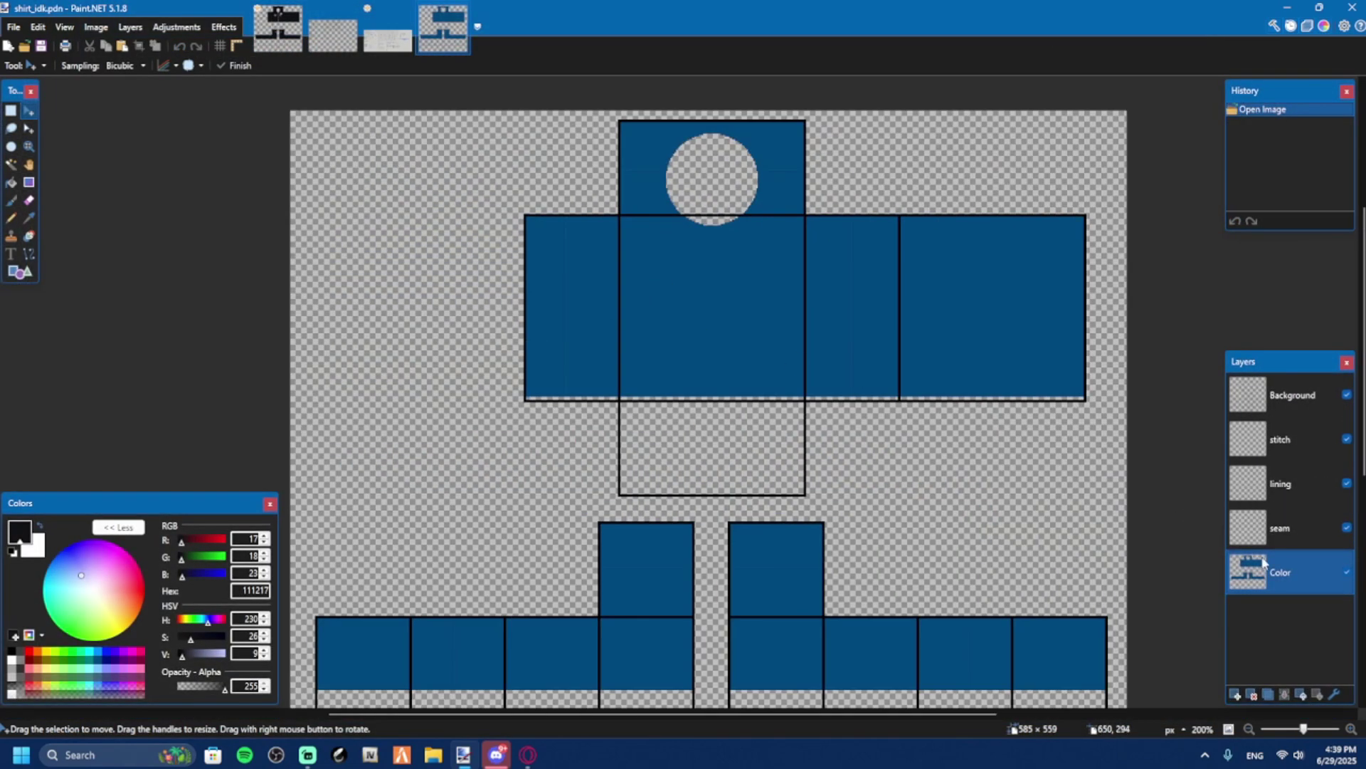
pyautogui.click(41, 526)
pyautogui.press('f')
pyautogui.click(754, 278)
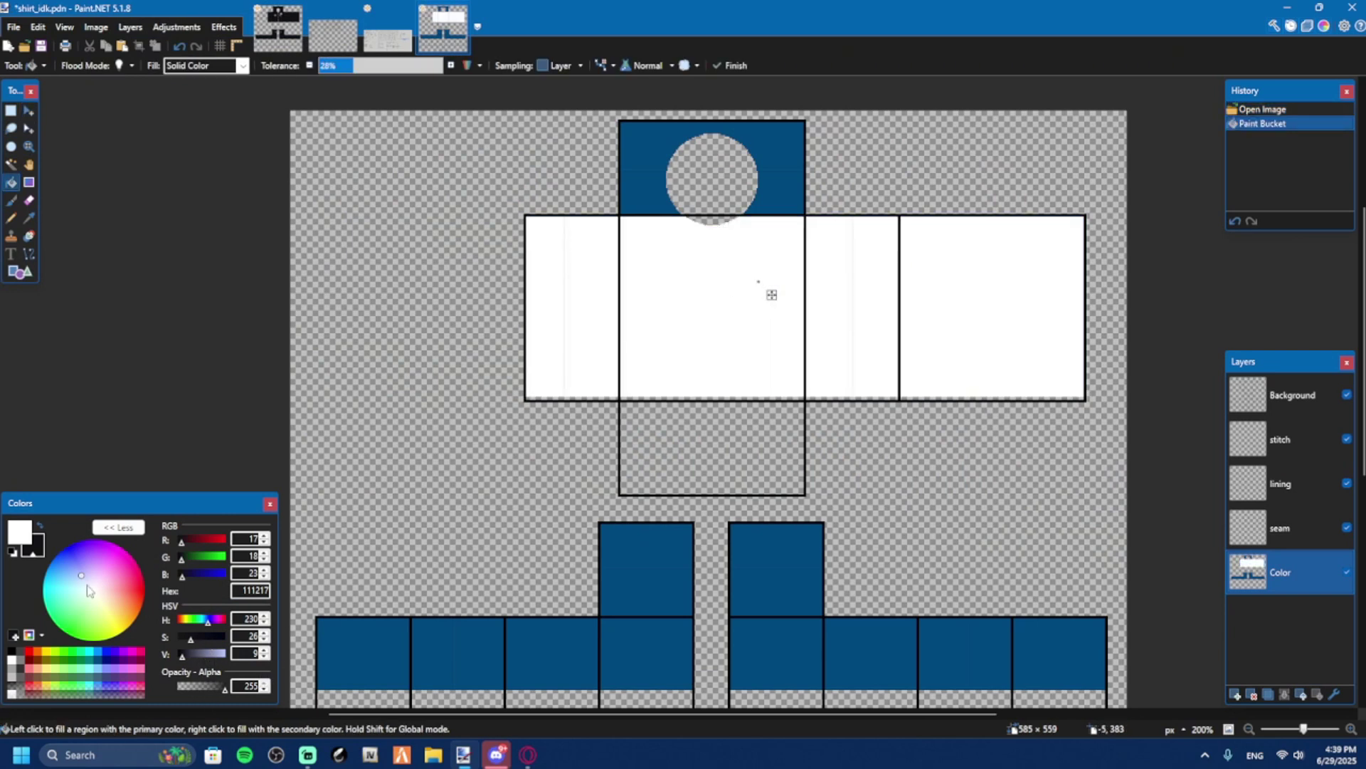
pyautogui.moveTo(189, 652); pyautogui.dragTo(221, 662)
pyautogui.click(14, 535)
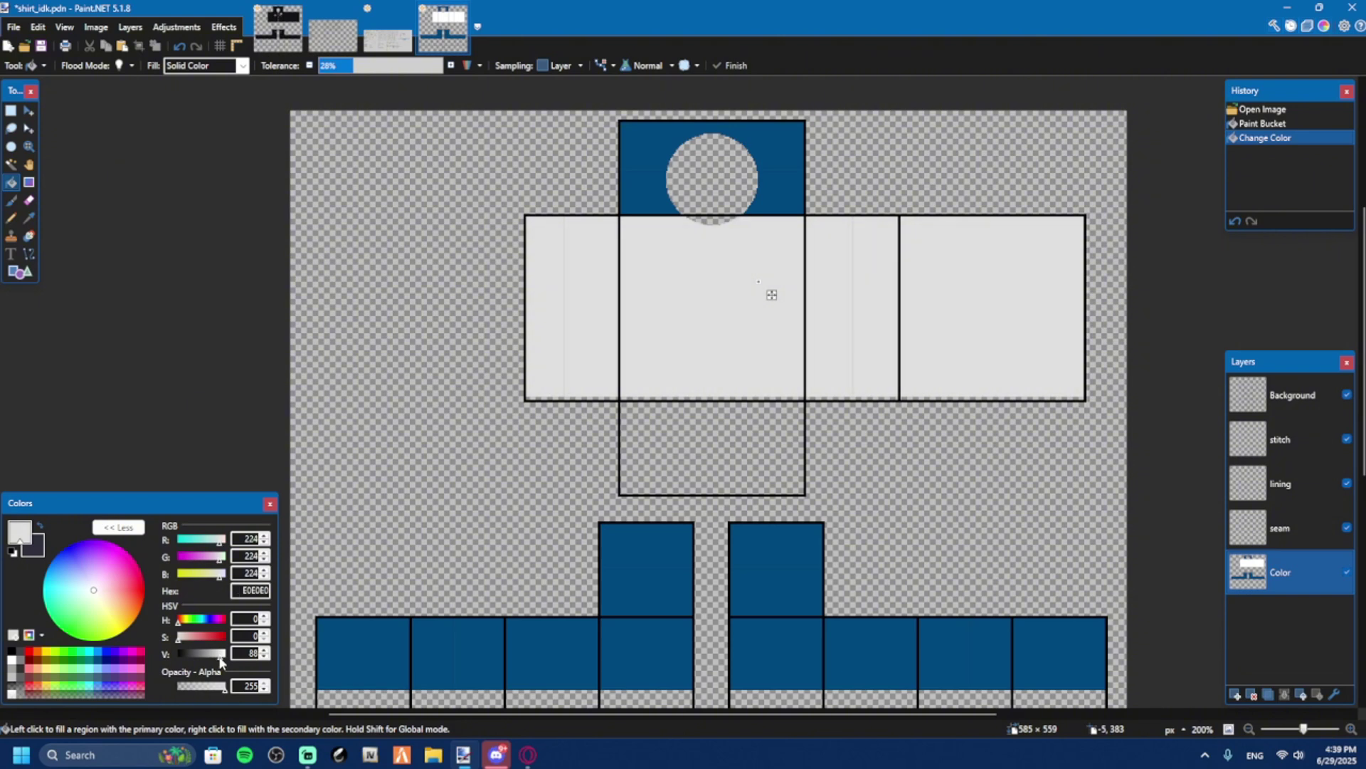
pyautogui.click(629, 601)
pyautogui.click(781, 601)
pyautogui.click(797, 158)
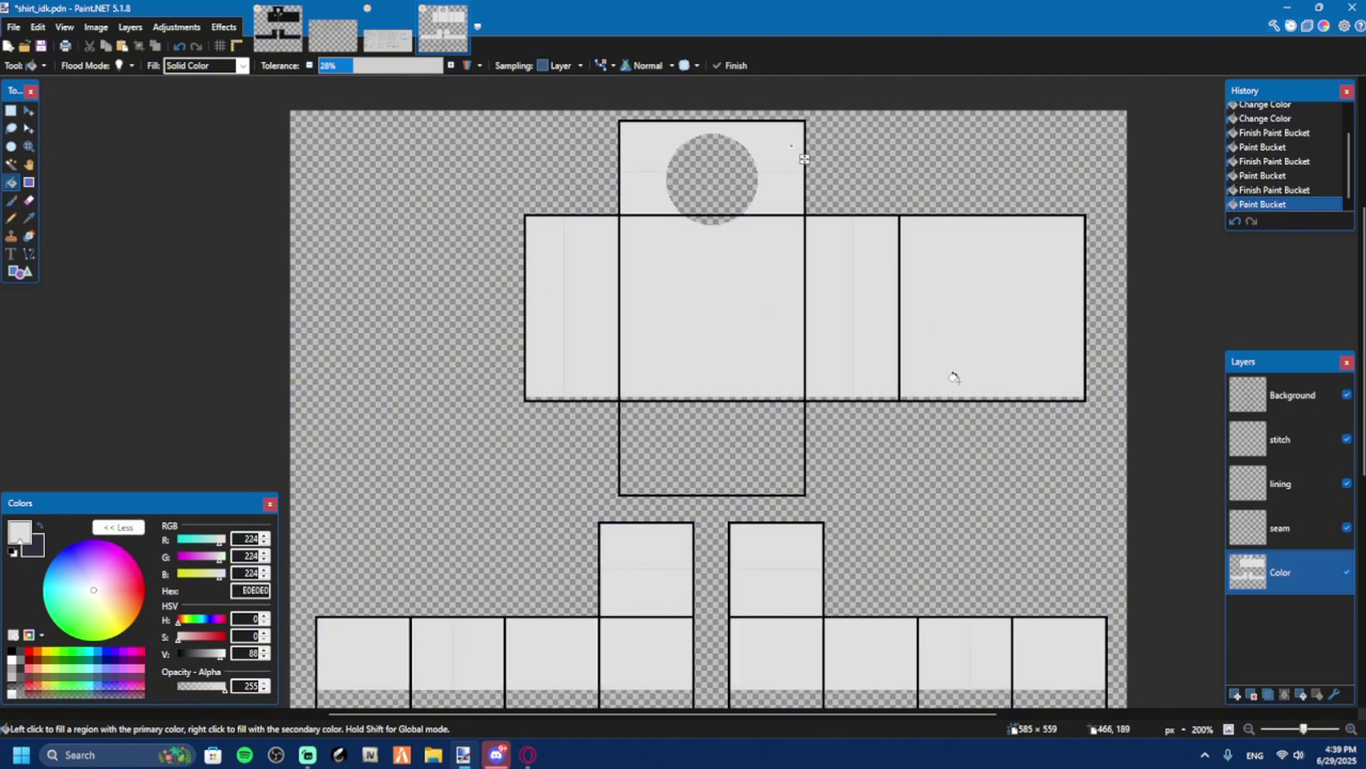
pyautogui.hotkey('ctrl', 'shift', 'f')
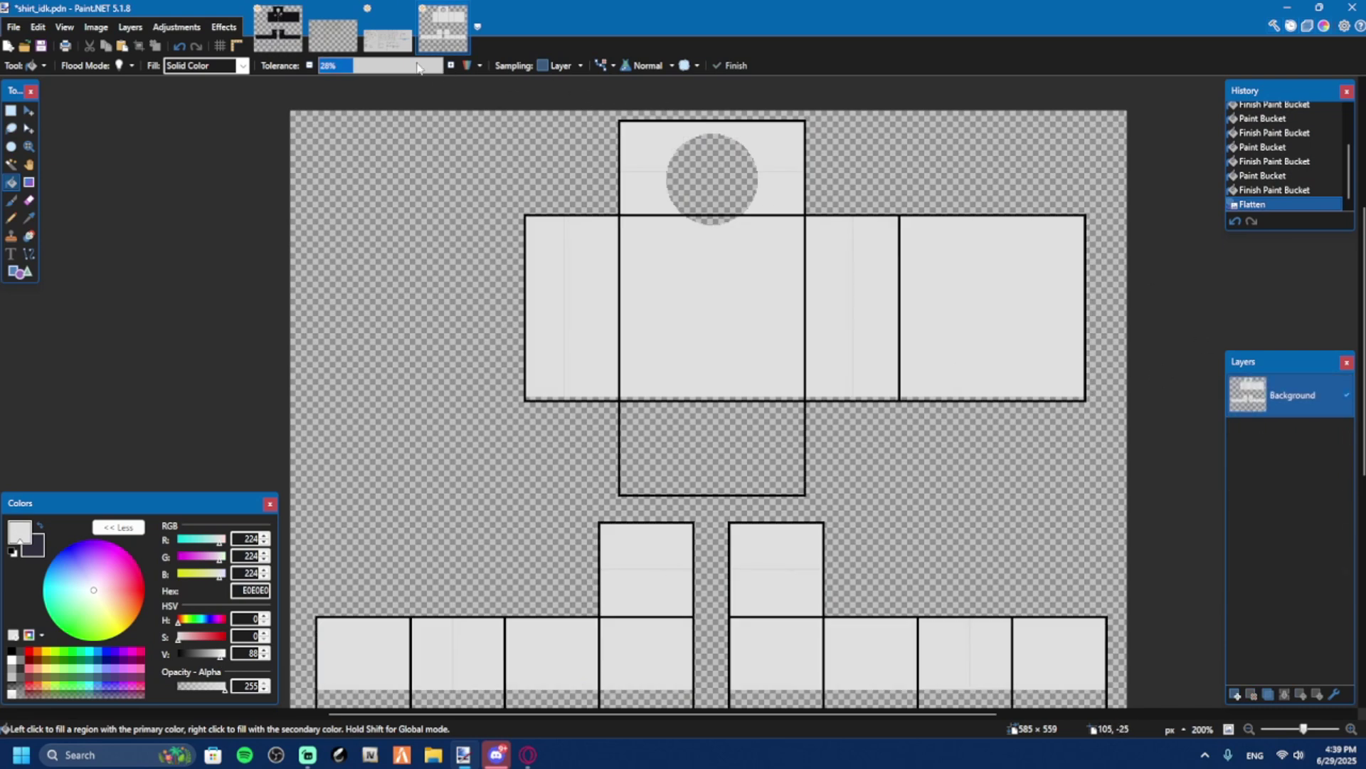
# Paste the grey shirt into the Class C template as Layer 10 beneath Base, then start Save As.
pyautogui.click(278, 28)
pyautogui.scroll(-3, 1281, 533)
pyautogui.click(1263, 666)
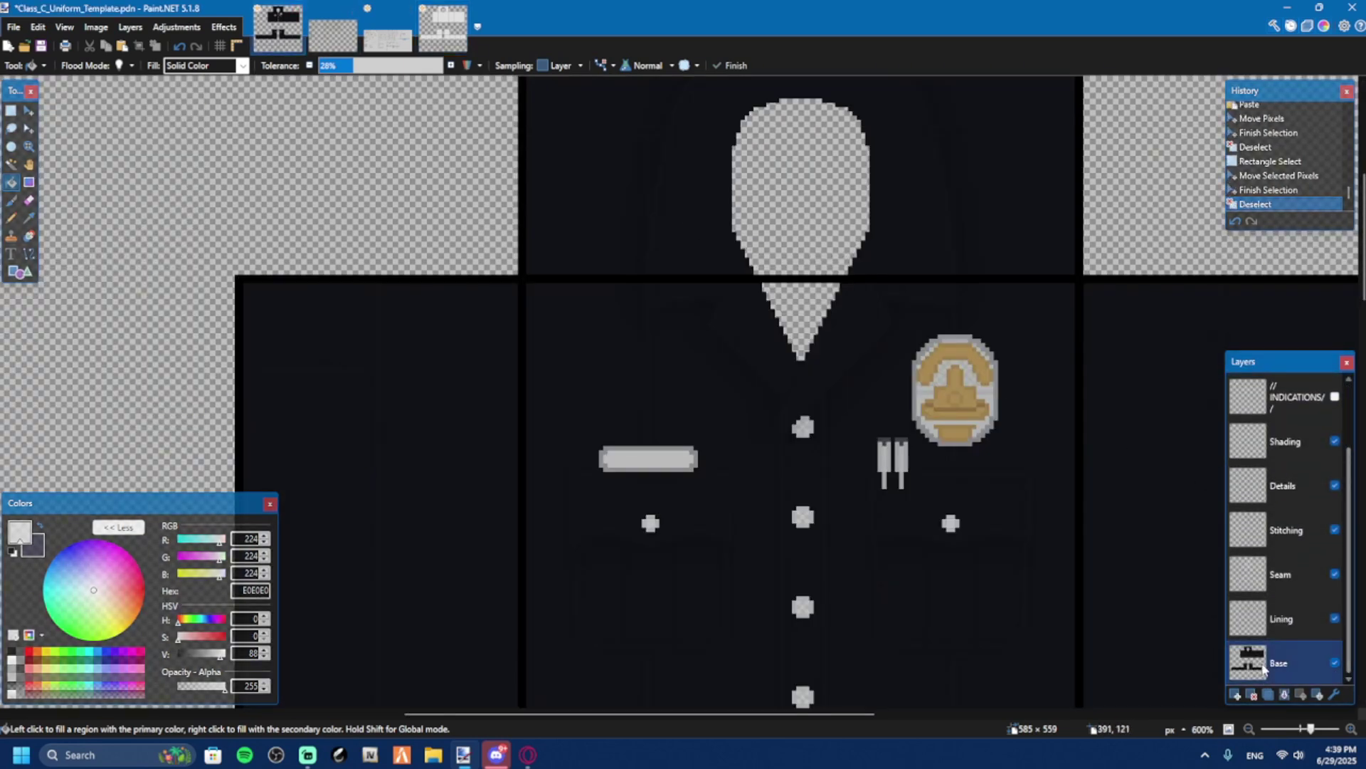
pyautogui.hotkey('ctrl', 'shift', 'v')
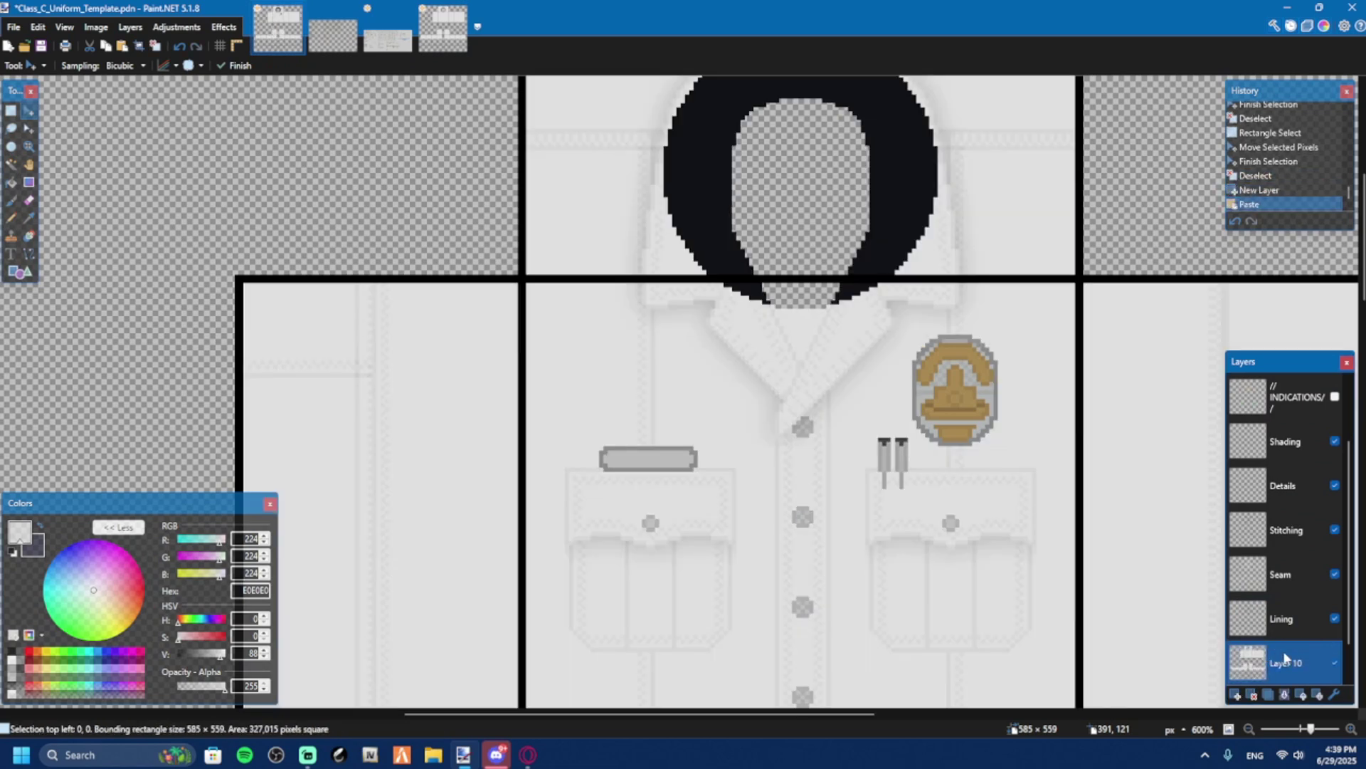
pyautogui.moveTo(1251, 668); pyautogui.dragTo(1253, 683)
pyautogui.scroll(-3, 895, 469)
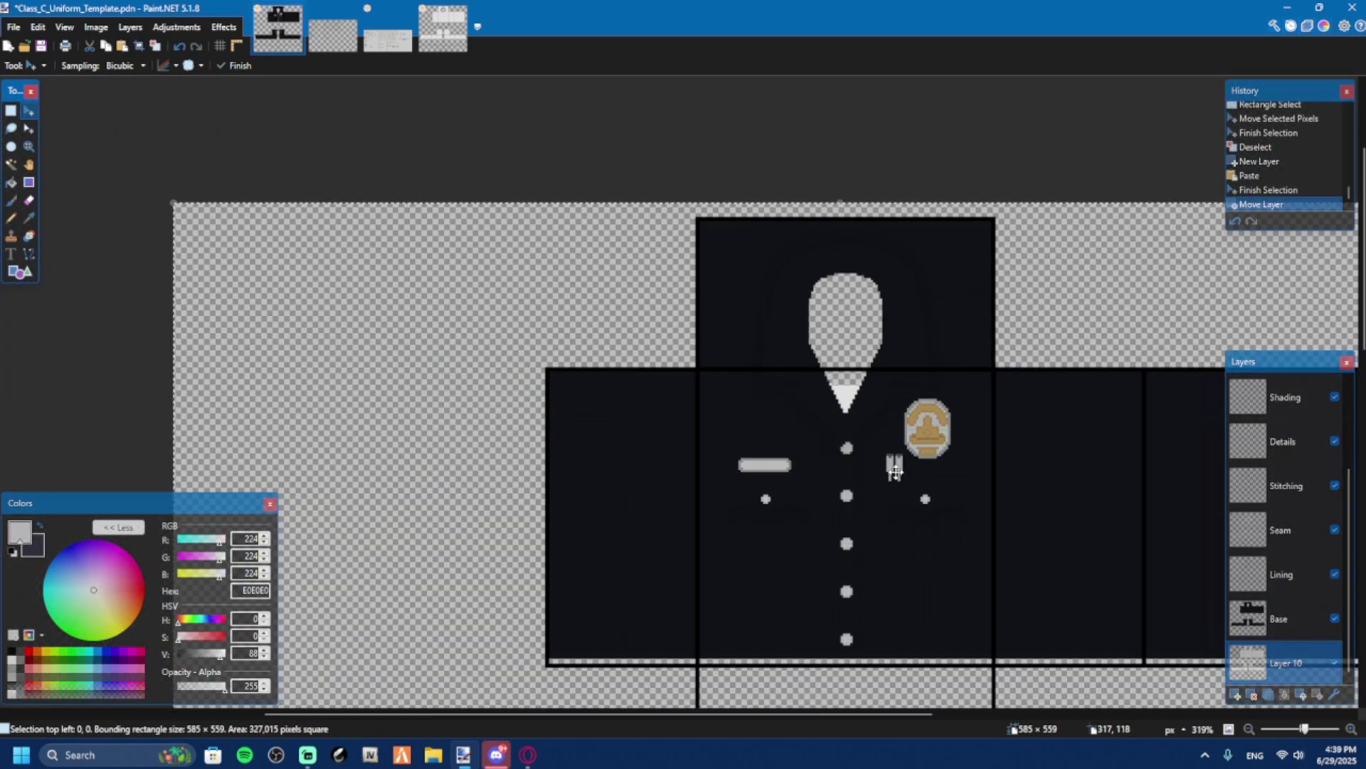
pyautogui.scroll(-5, 896, 469)
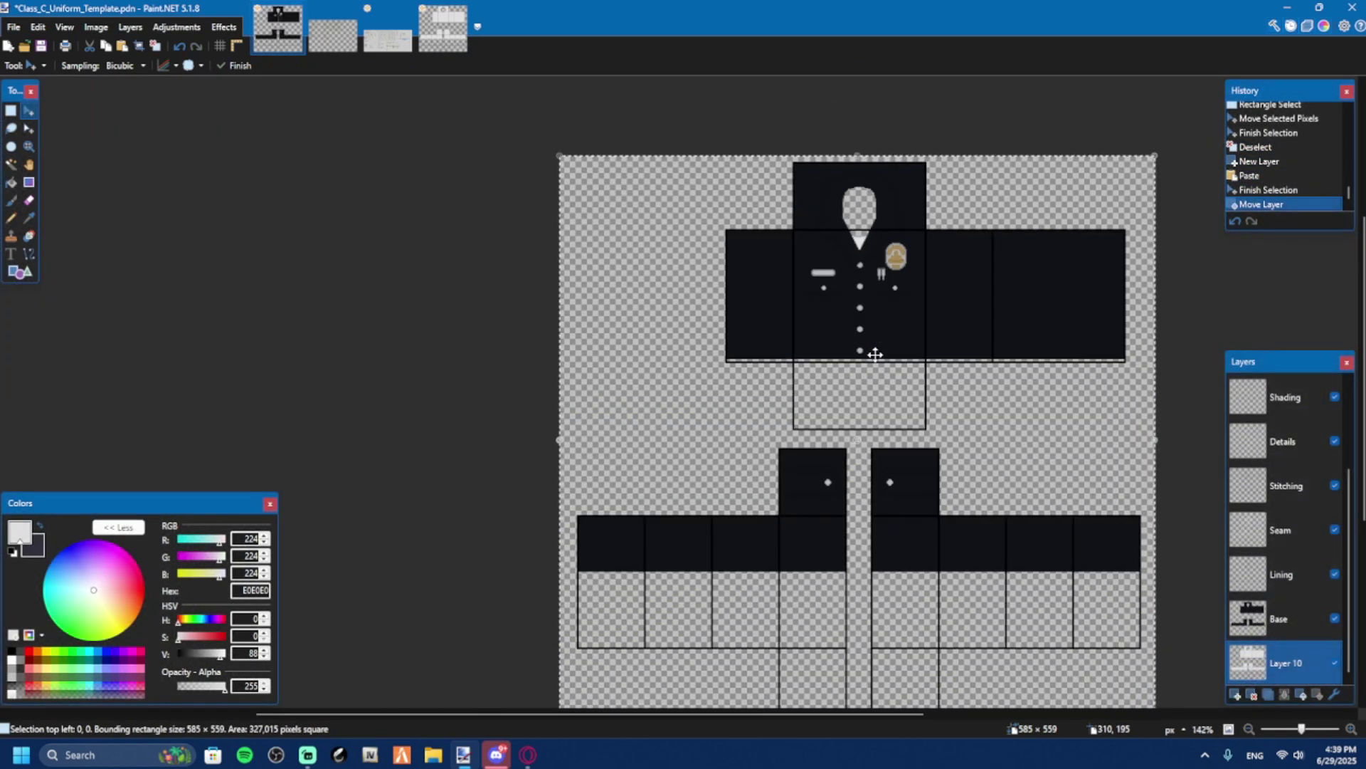
pyautogui.hotkey('ctrl', 'd')
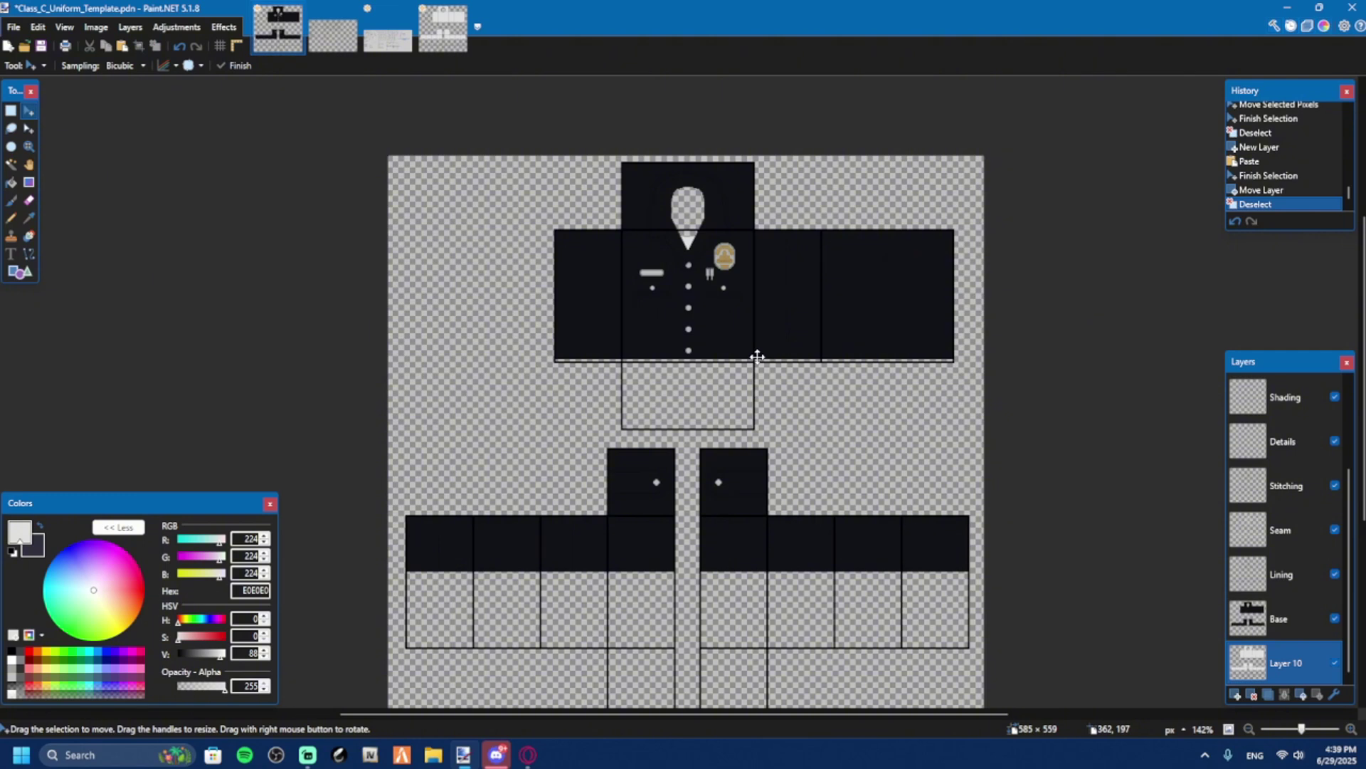
pyautogui.hotkey('ctrl', 'shift', 's')
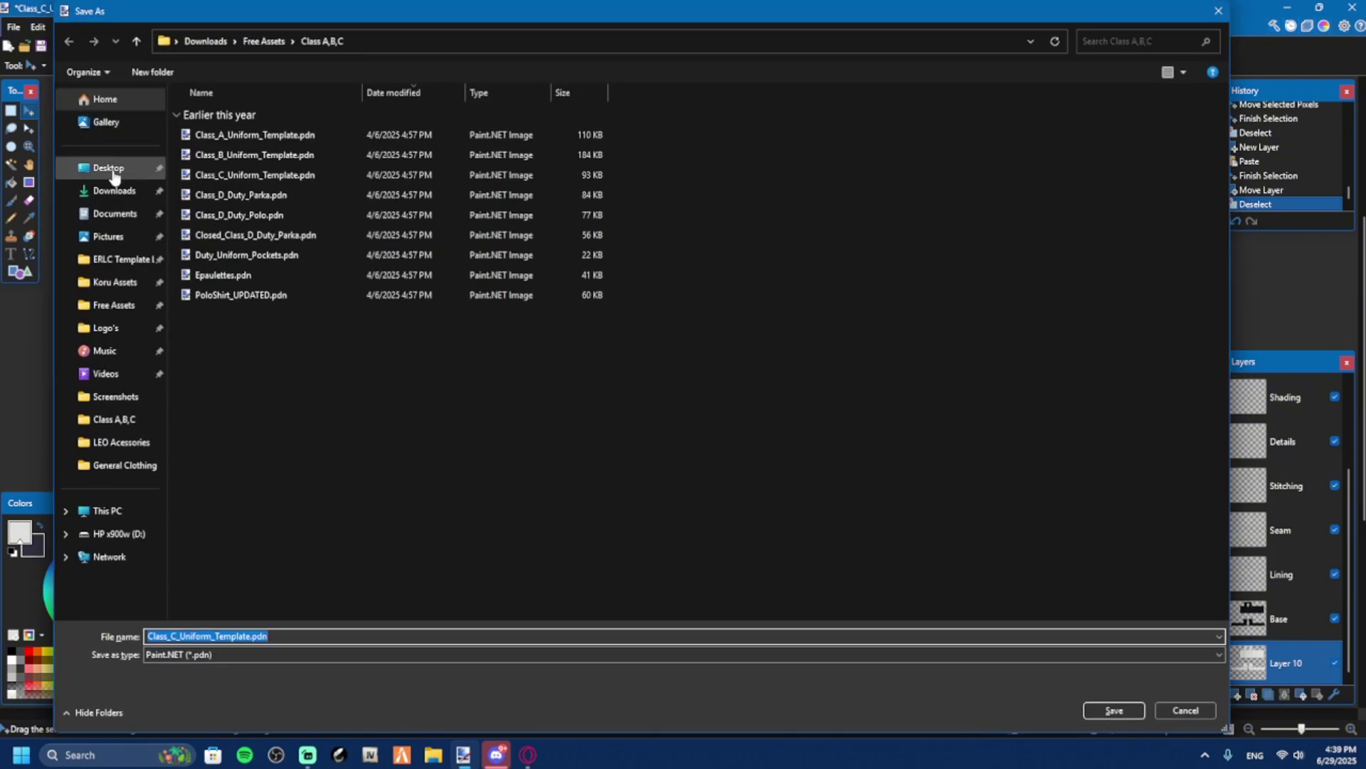
# Save the flattened template as LAPD Class C.png, then switch to Opera's Roblox Home tab.
pyautogui.click(215, 654)
pyautogui.click(177, 523)
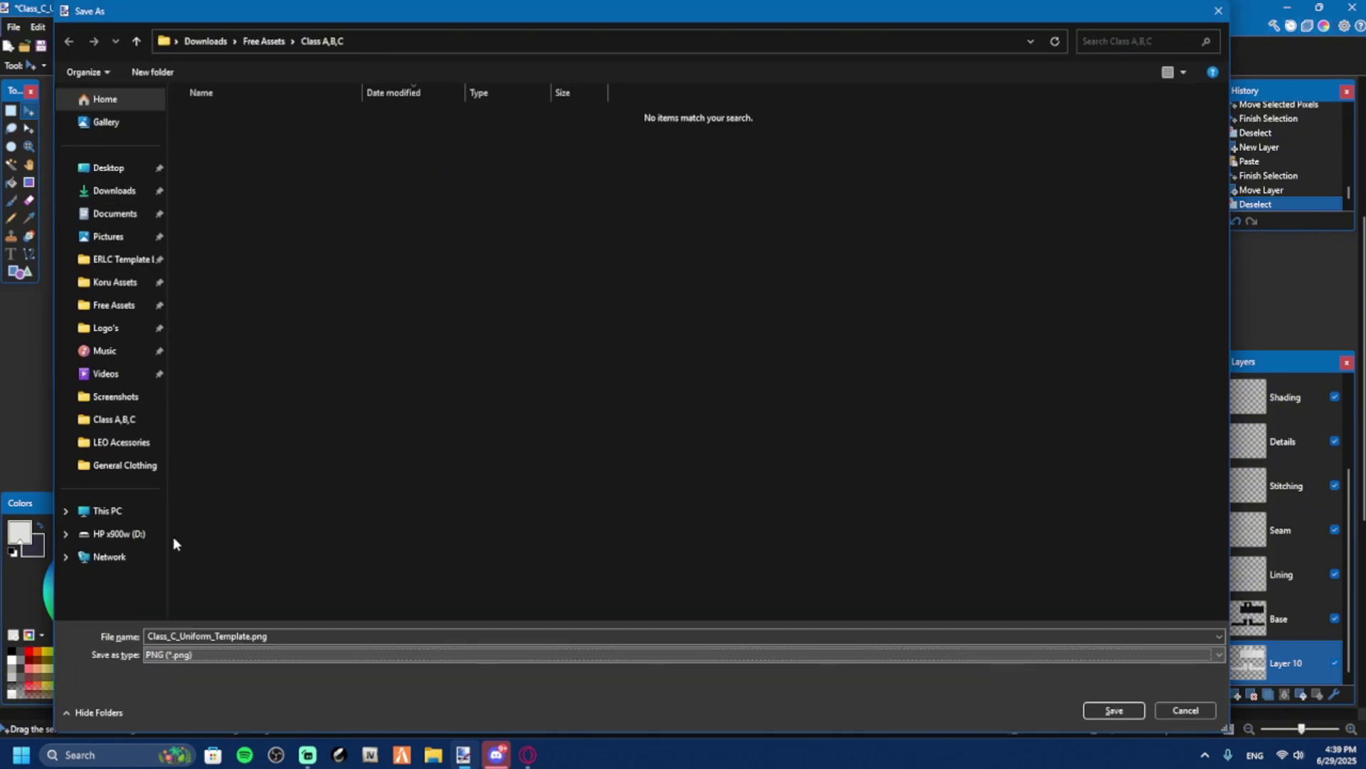
pyautogui.write('LAPD Class C')
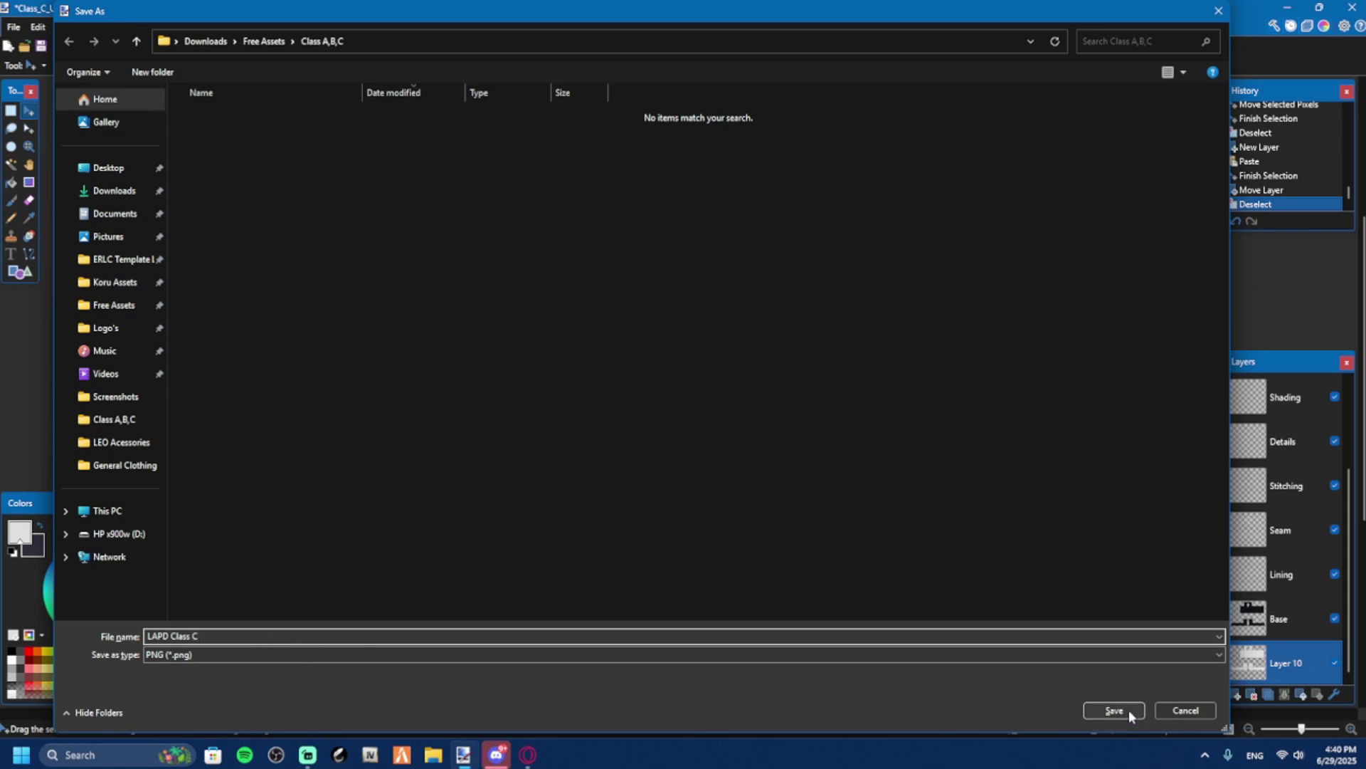
pyautogui.click(1113, 710)
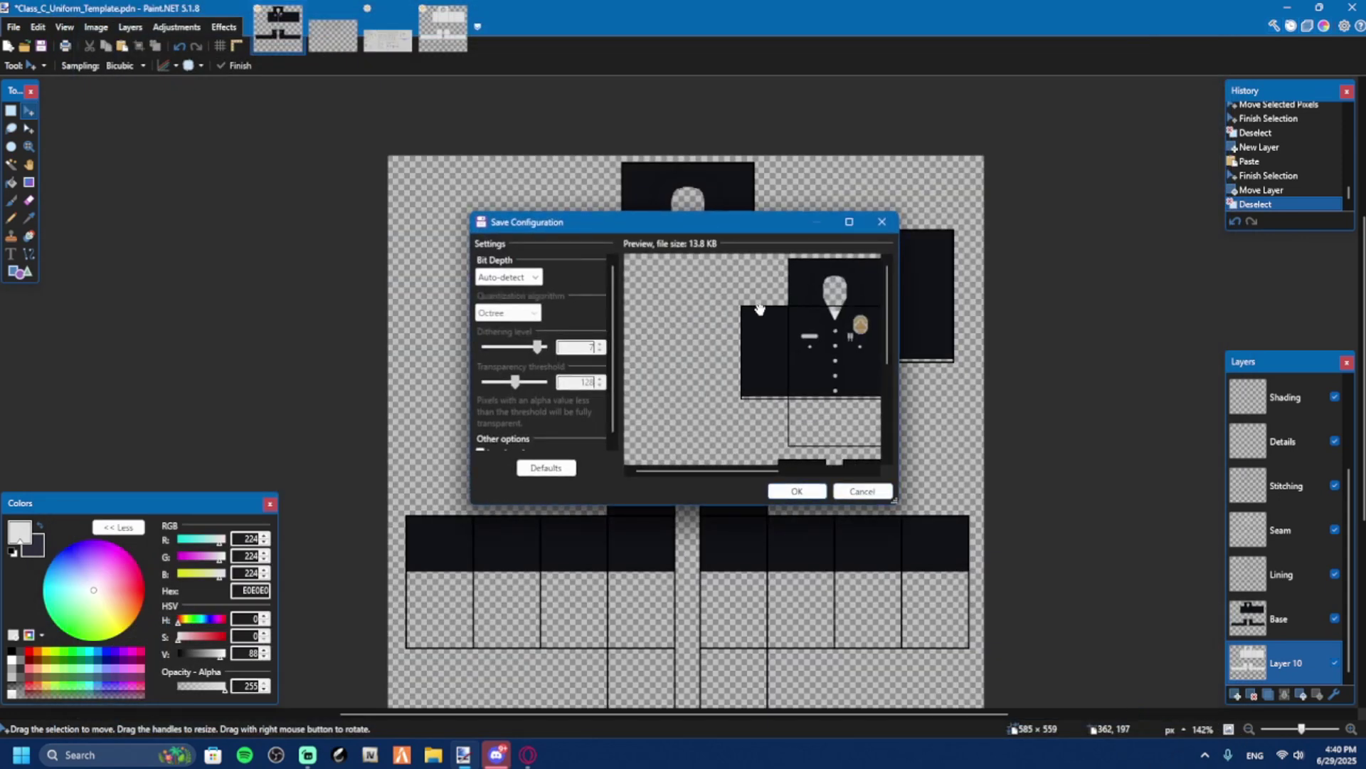
pyautogui.click(798, 491)
pyautogui.click(754, 430)
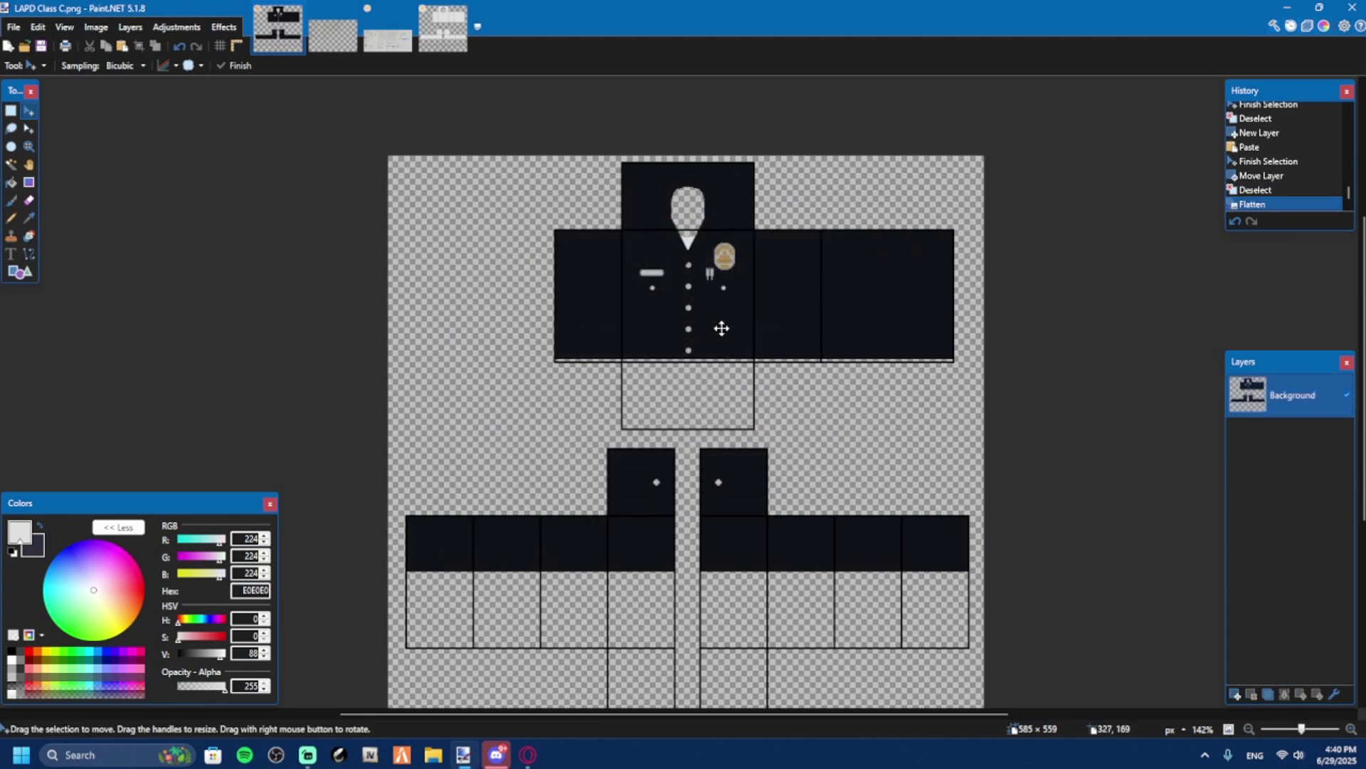
pyautogui.click(527, 756)
pyautogui.click(109, 17)
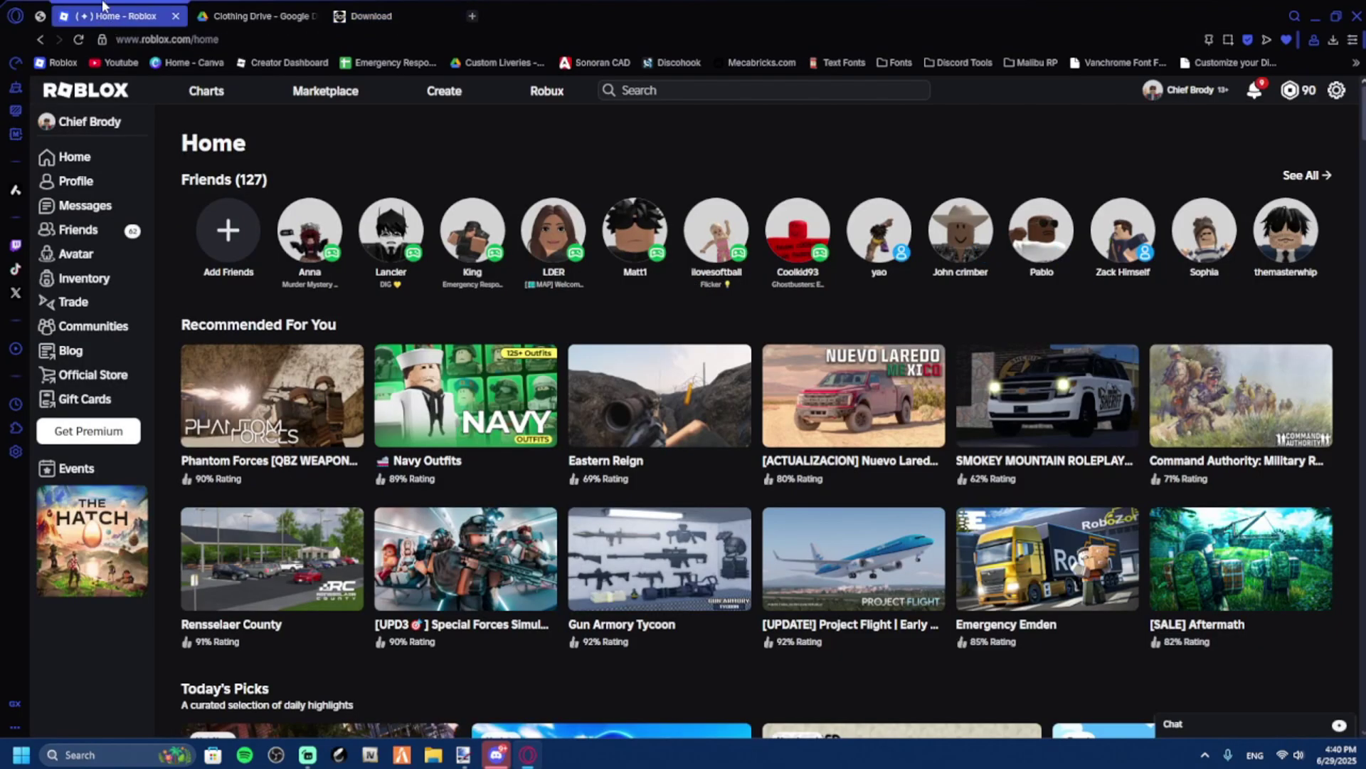
# Open Creator Hub's Creations and filter development items to decals.
pyautogui.click(441, 91)
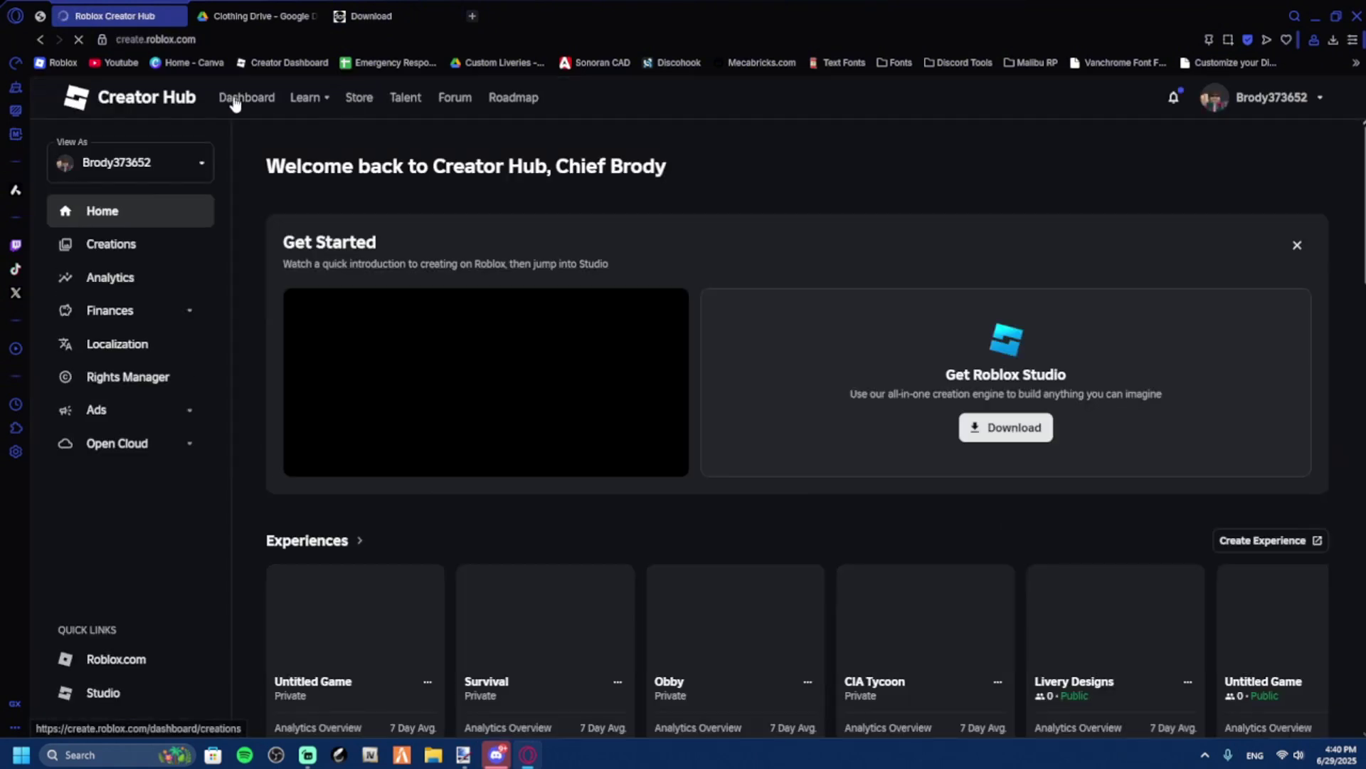
pyautogui.click(235, 102)
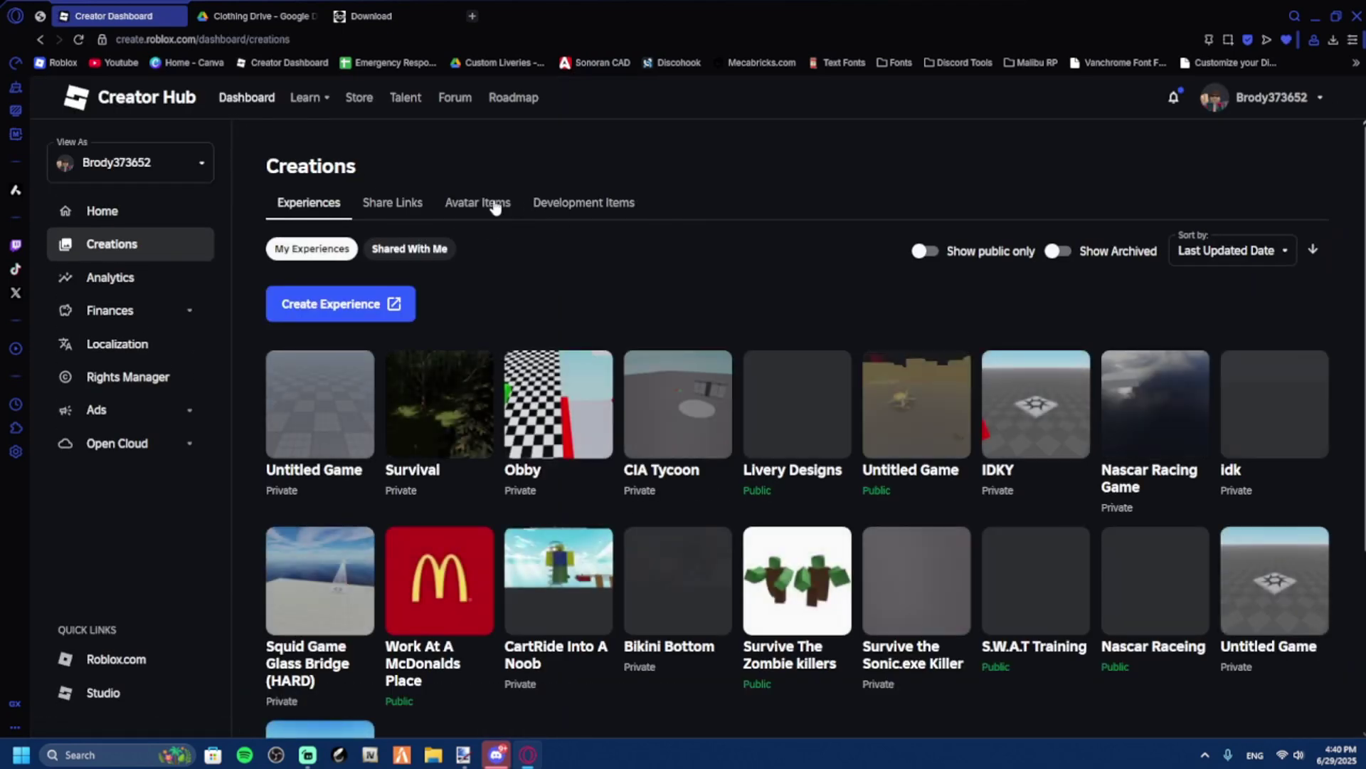
pyautogui.click(480, 203)
pyautogui.click(549, 206)
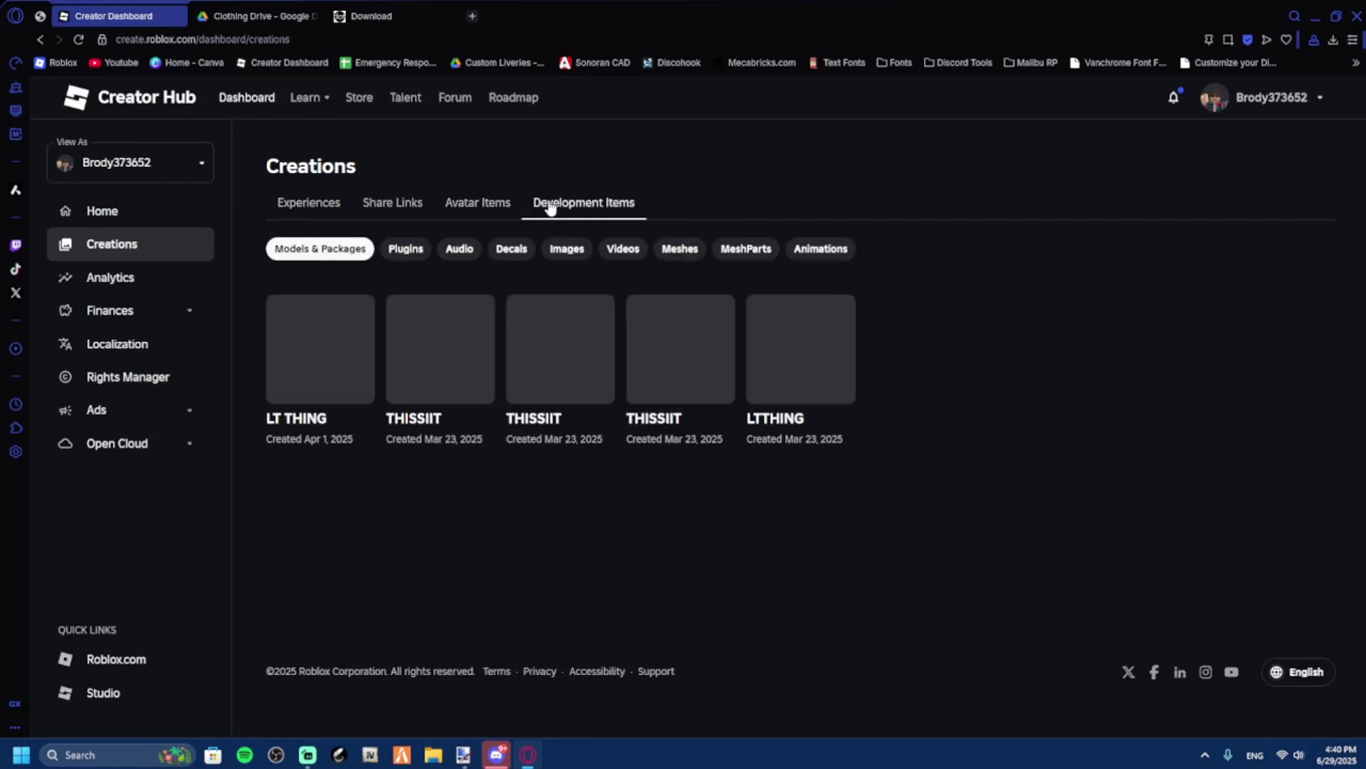
pyautogui.click(522, 258)
# Browse avatar items' classic clothing, switching the list from t-shirts to classic shirts.
pyautogui.click(476, 204)
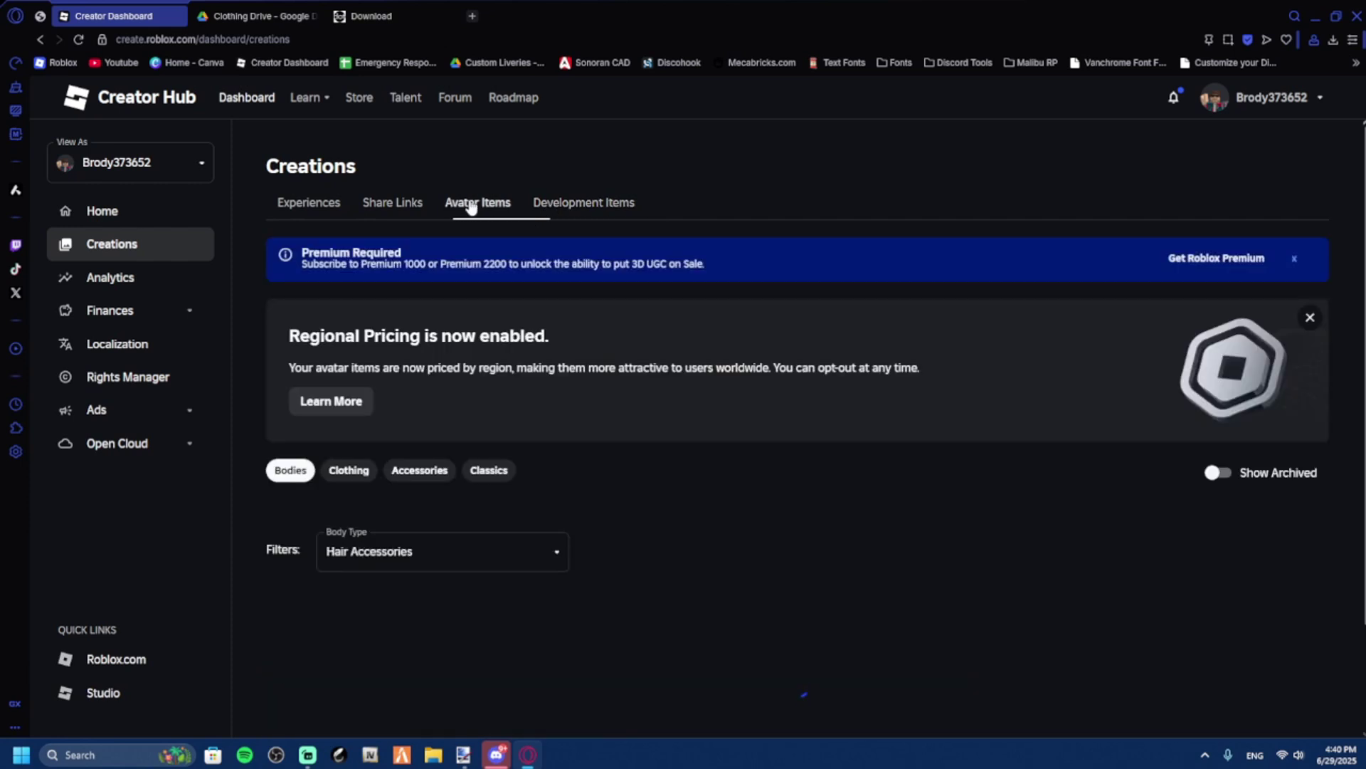
pyautogui.click(489, 470)
pyautogui.scroll(-2, 471, 228)
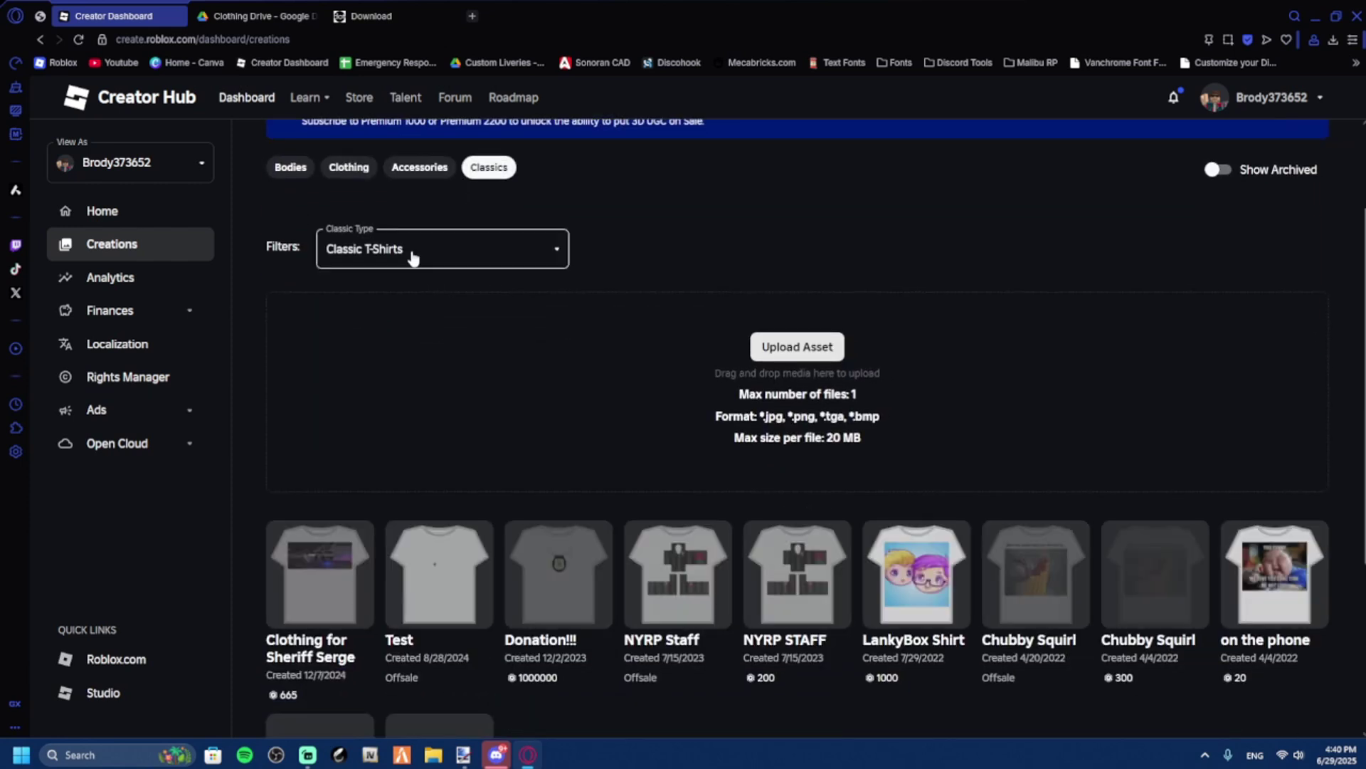
pyautogui.click(411, 253)
pyautogui.click(411, 316)
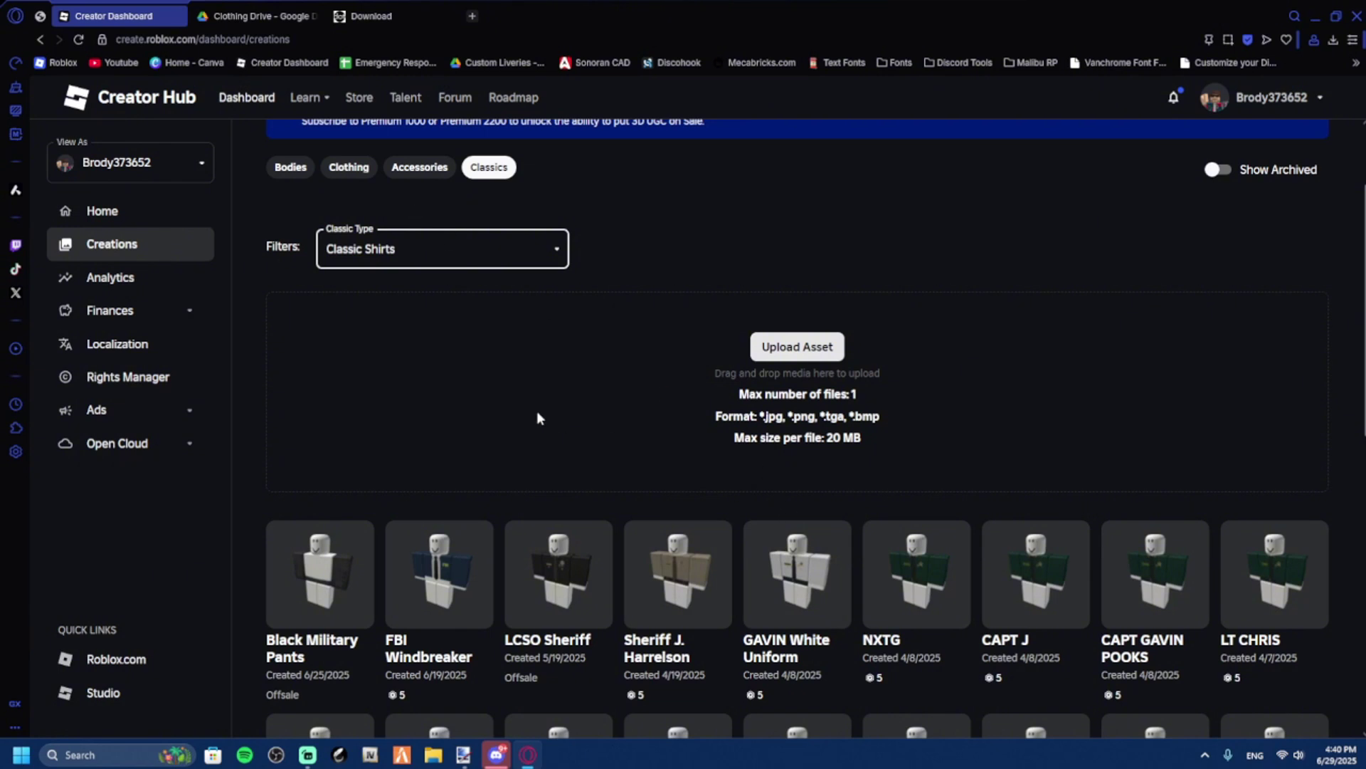
pyautogui.scroll(2, 538, 417)
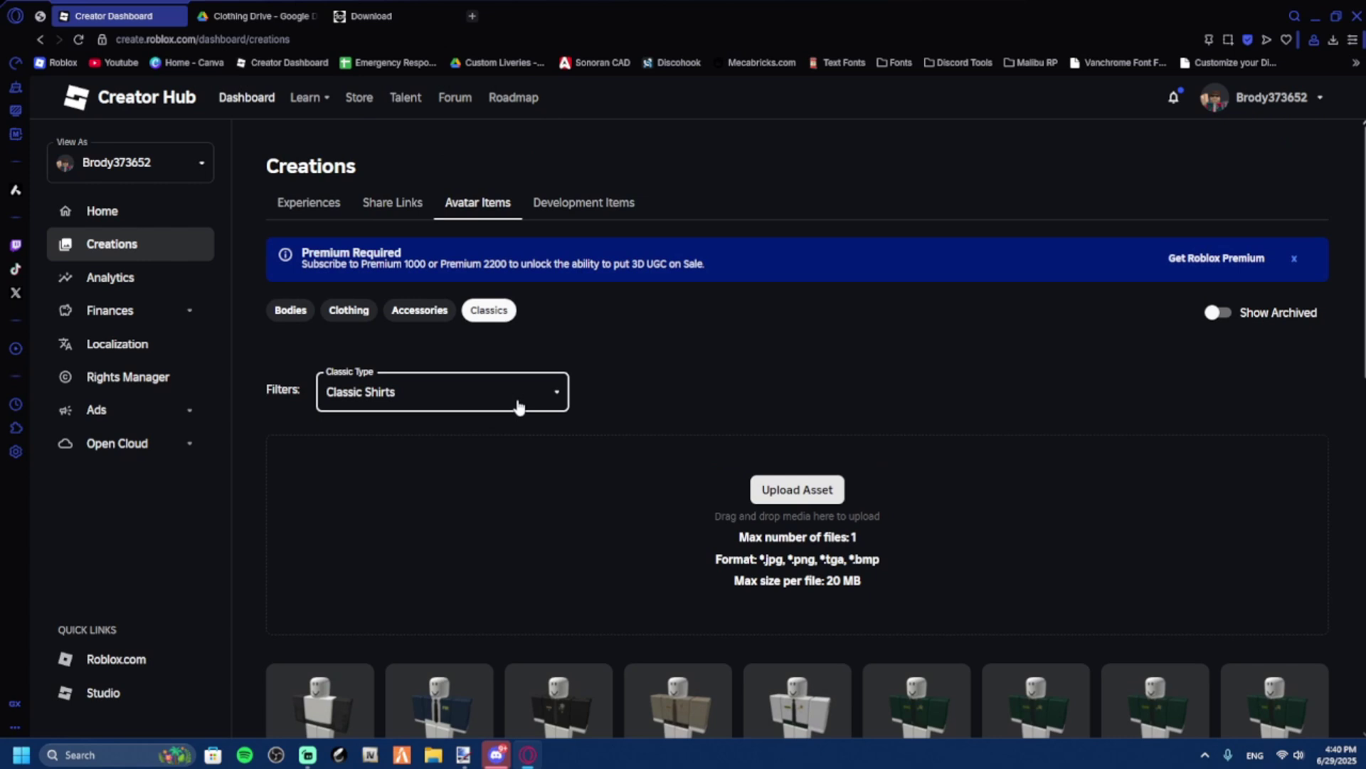
# Return to Development Items > Decals and start a new decal upload.
pyautogui.click(564, 206)
pyautogui.click(511, 248)
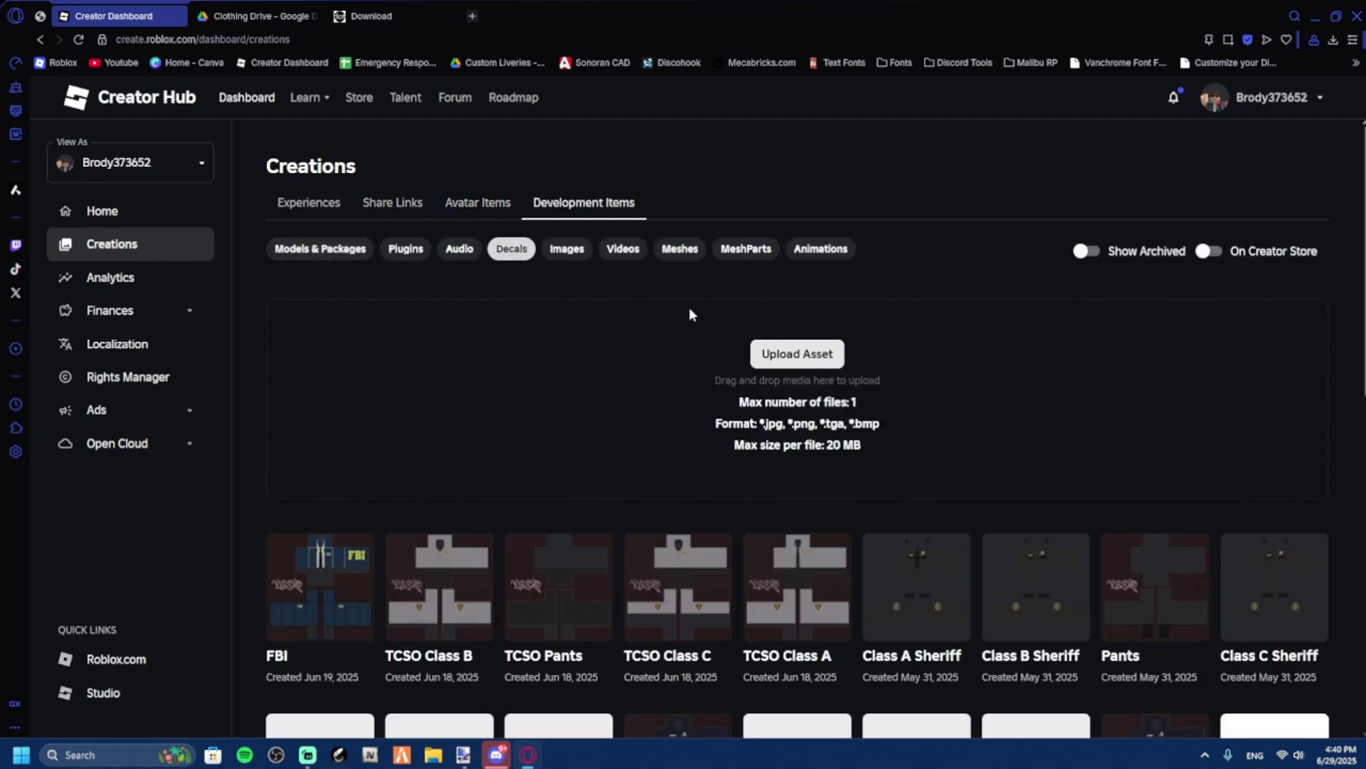
pyautogui.click(804, 356)
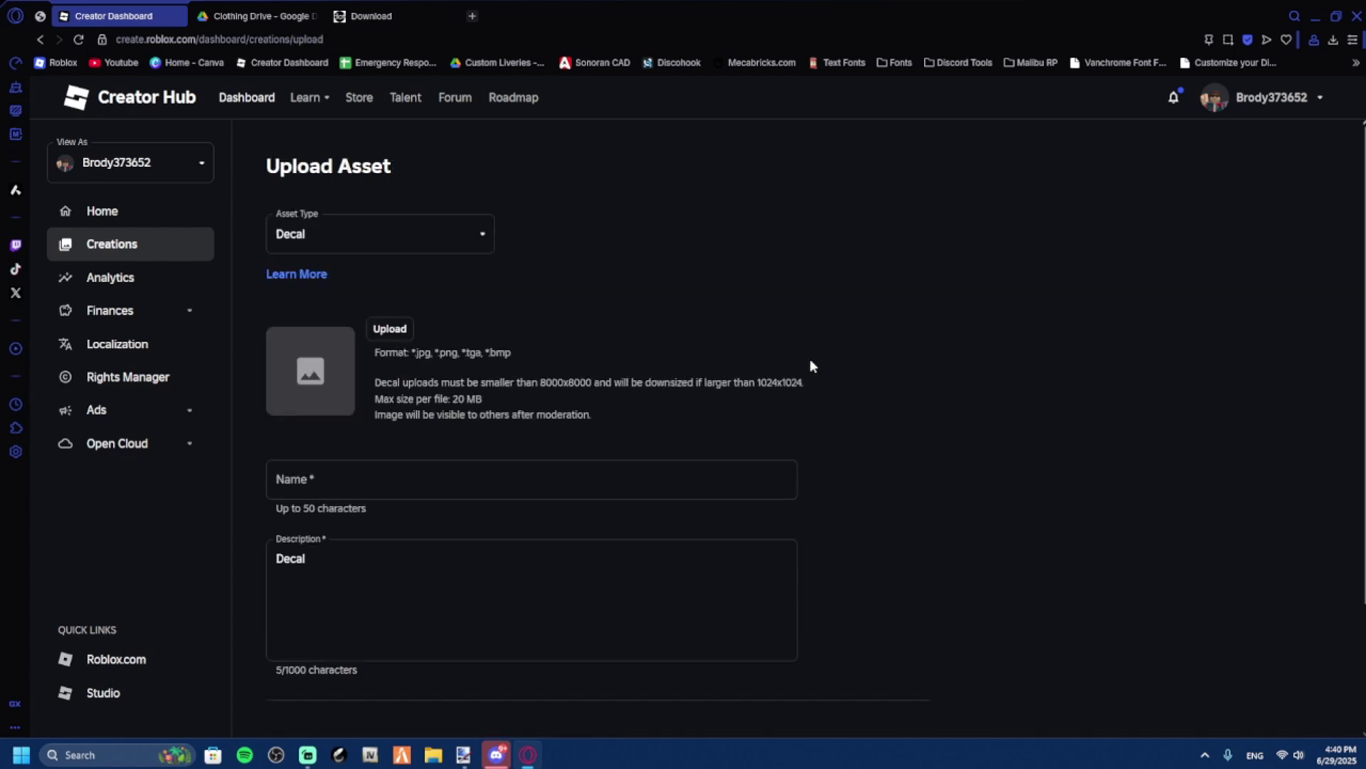
# Pick LAPD Class C.png from Free Assets > Class A,B,C and submit it as a decal.
pyautogui.click(391, 330)
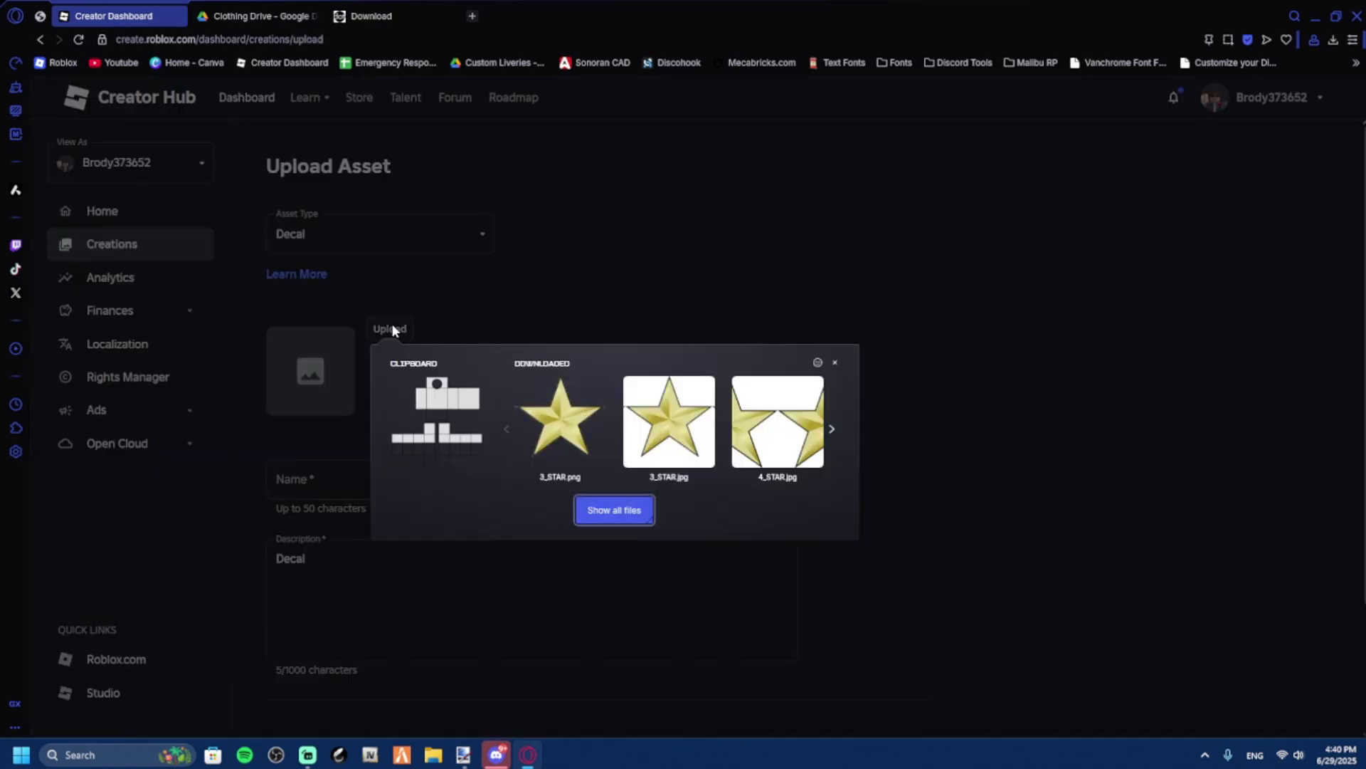
pyautogui.click(609, 519)
pyautogui.click(81, 306)
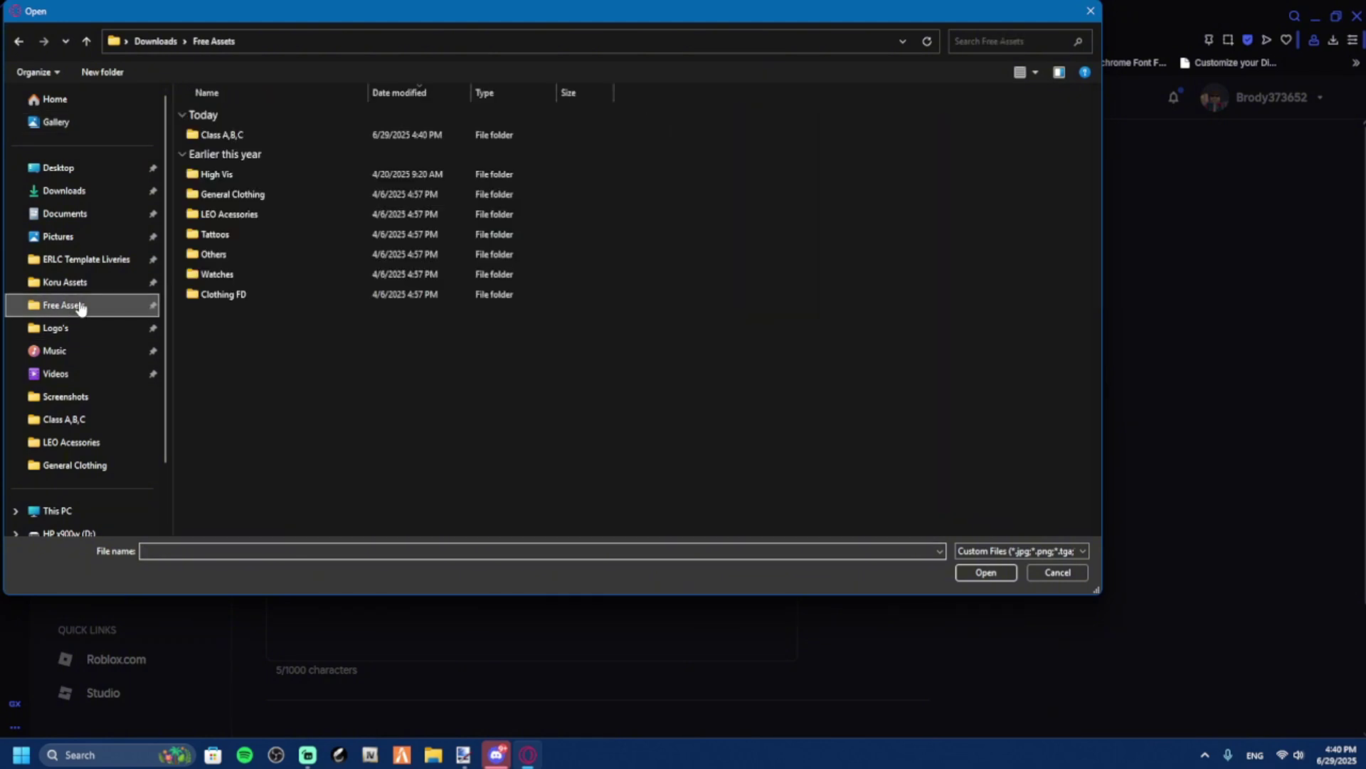
pyautogui.doubleClick(235, 135)
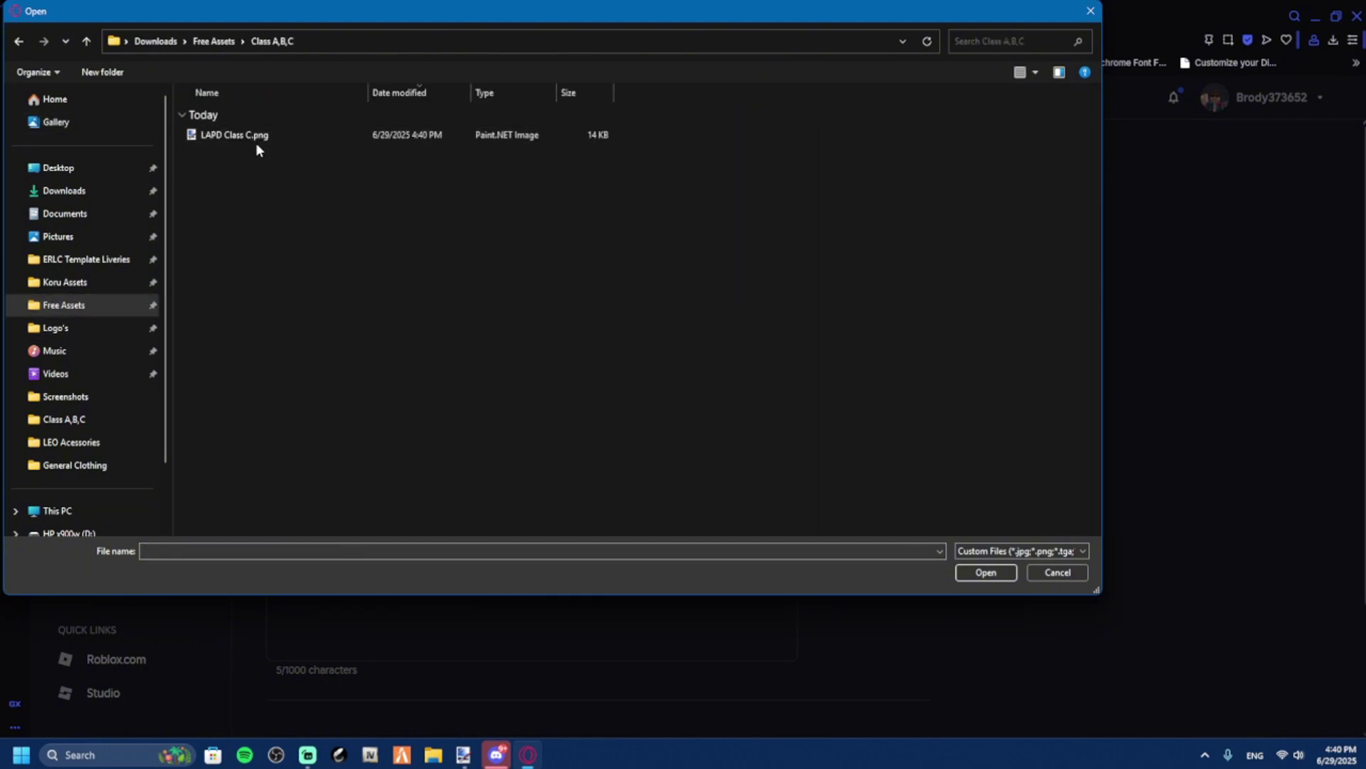
pyautogui.doubleClick(258, 137)
pyautogui.scroll(-3, 336, 275)
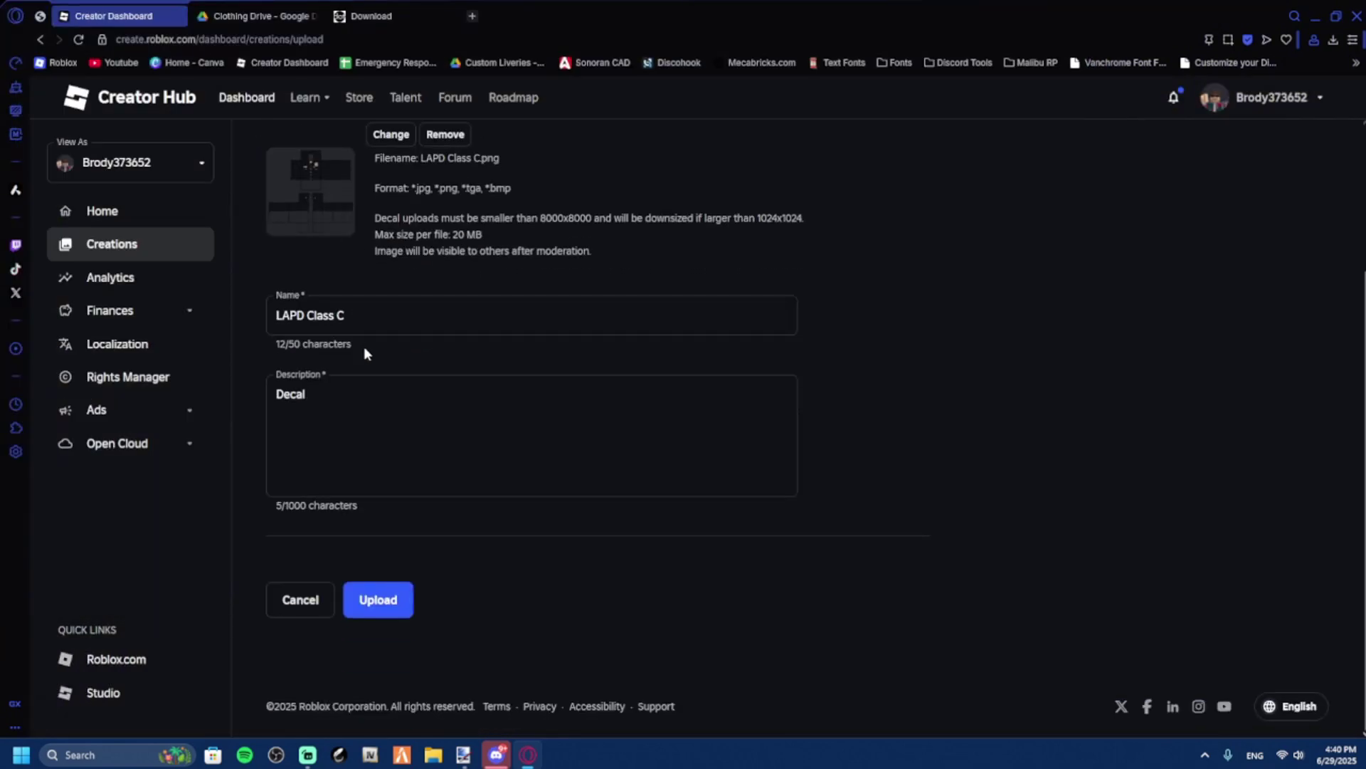
pyautogui.click(383, 601)
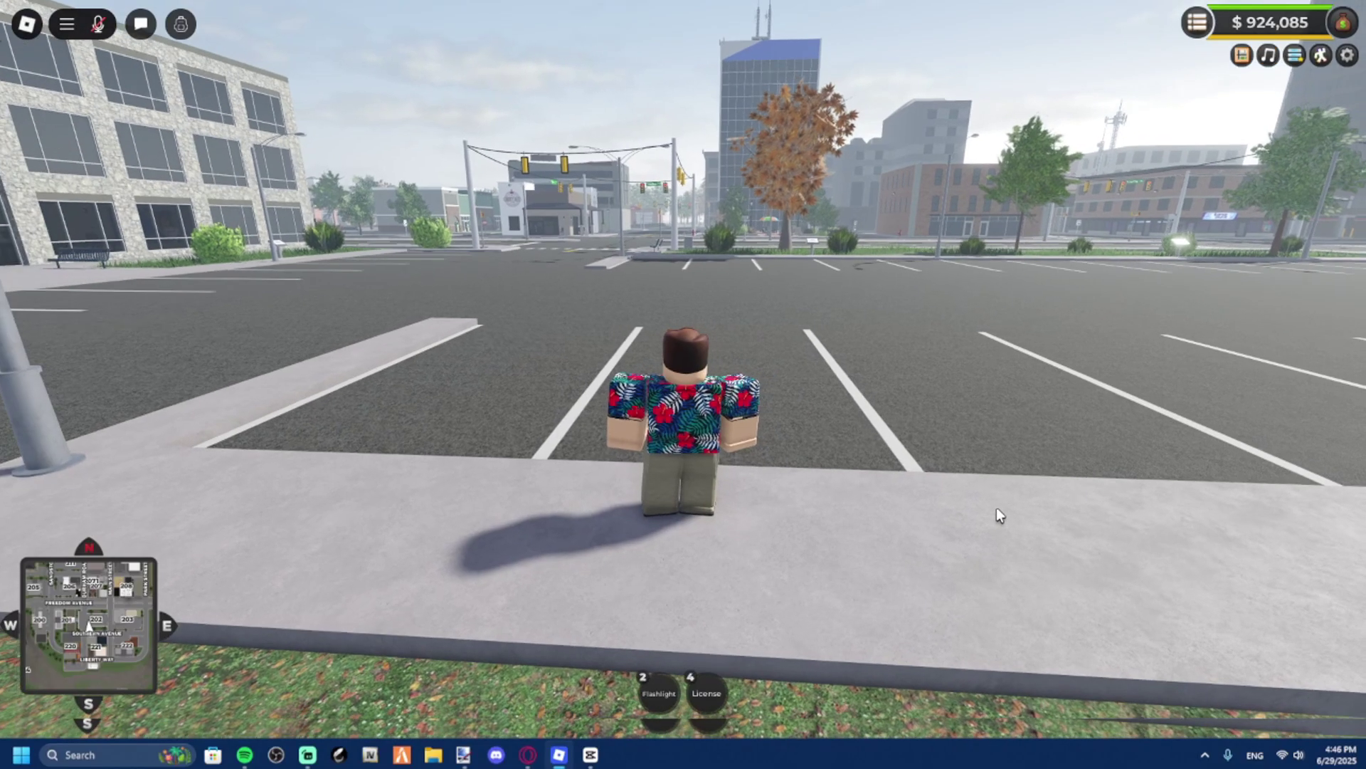
# Open the private server settings' Custom Uniforms editor for the River City PD team.
pyautogui.click(1296, 54)
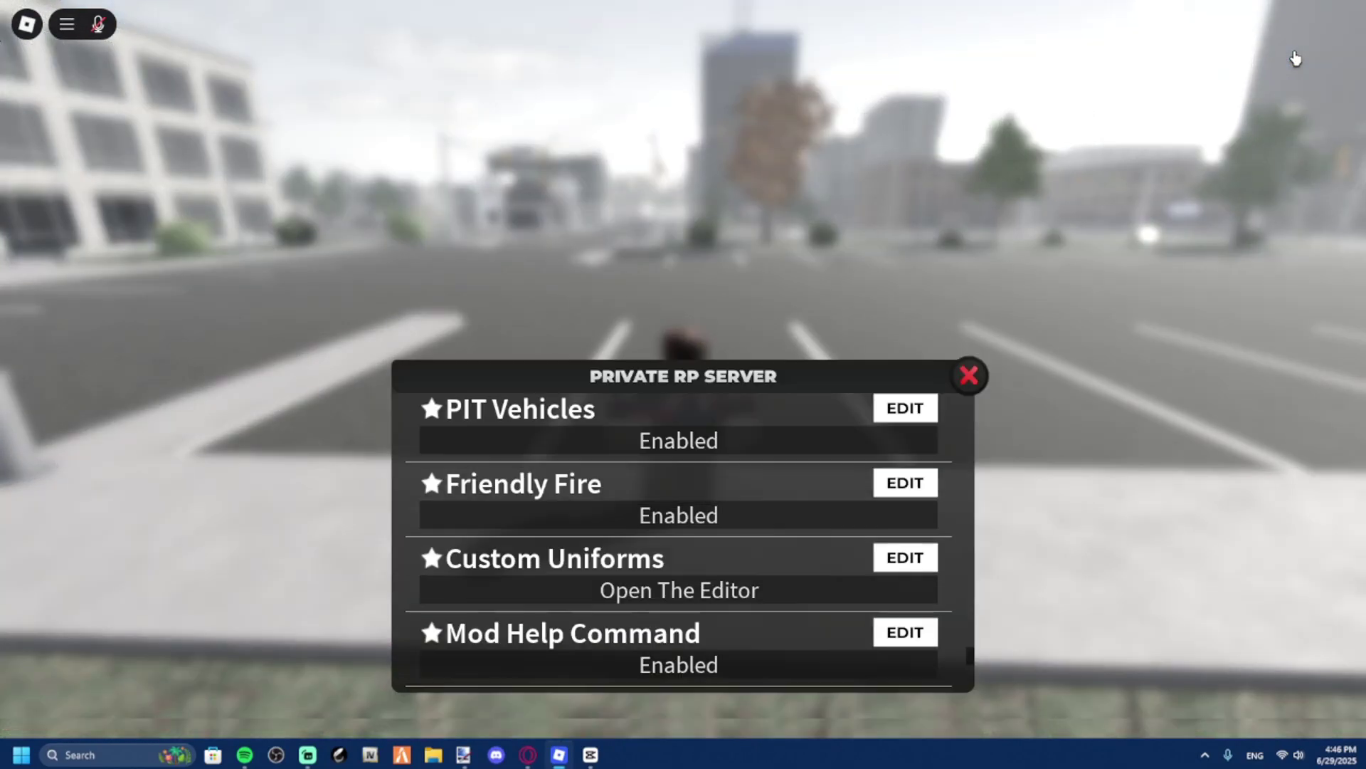
pyautogui.click(832, 501)
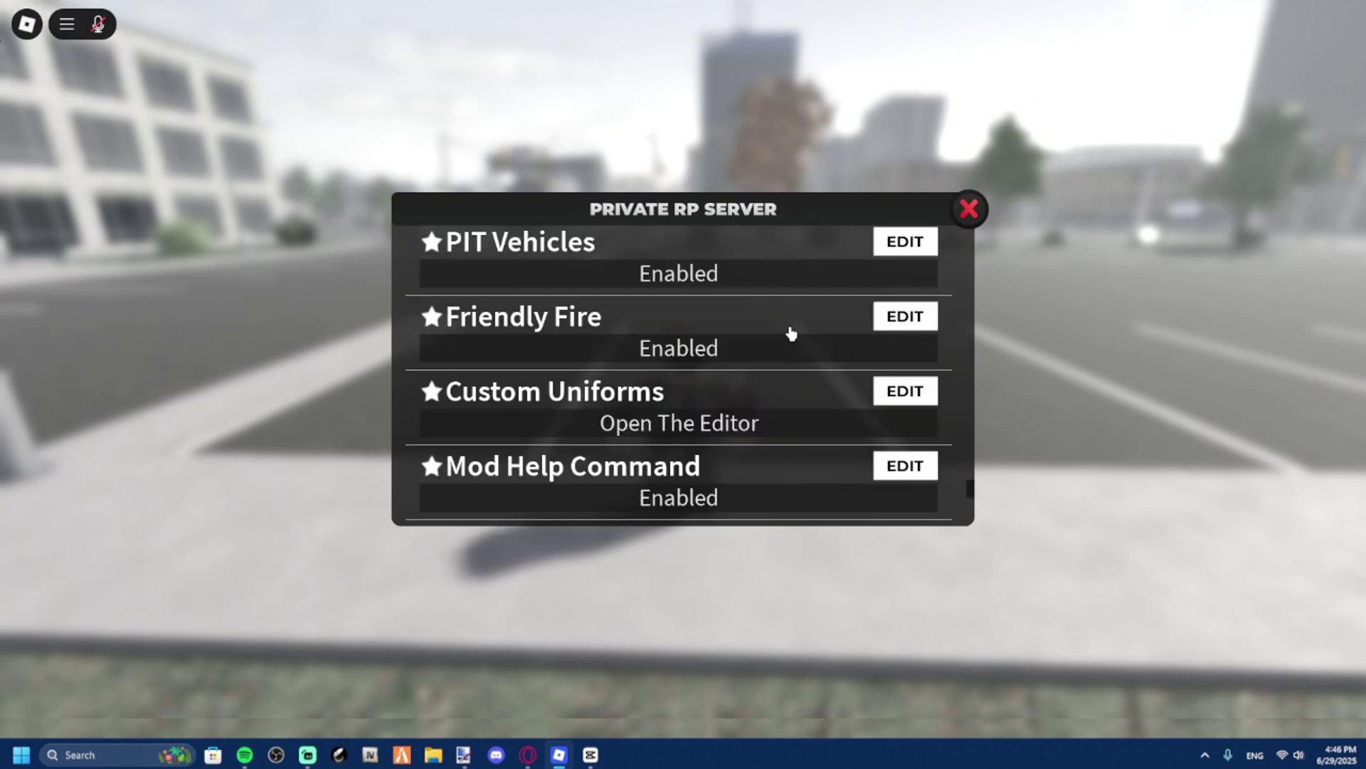
pyautogui.scroll(-10, 790, 332)
pyautogui.scroll(3, 731, 340)
pyautogui.scroll(-8, 753, 466)
pyautogui.click(917, 400)
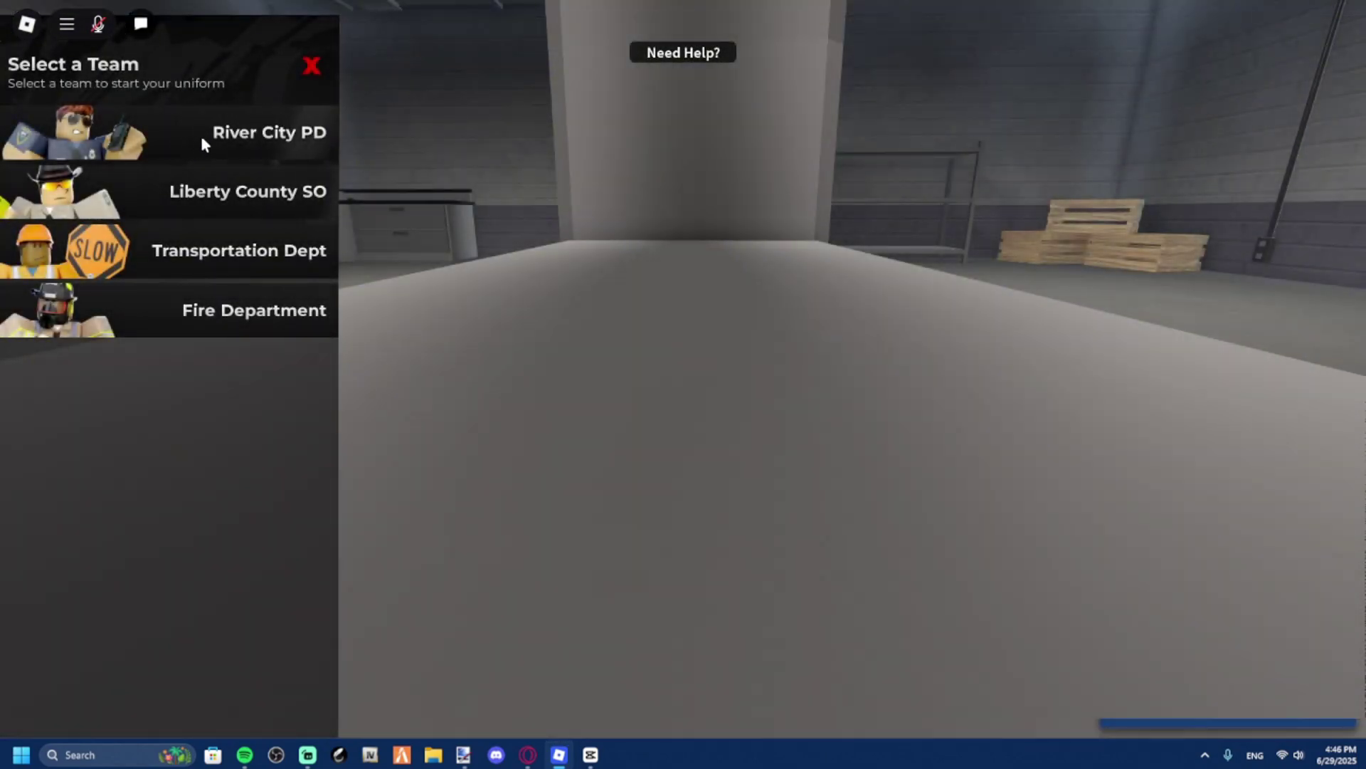
pyautogui.click(204, 137)
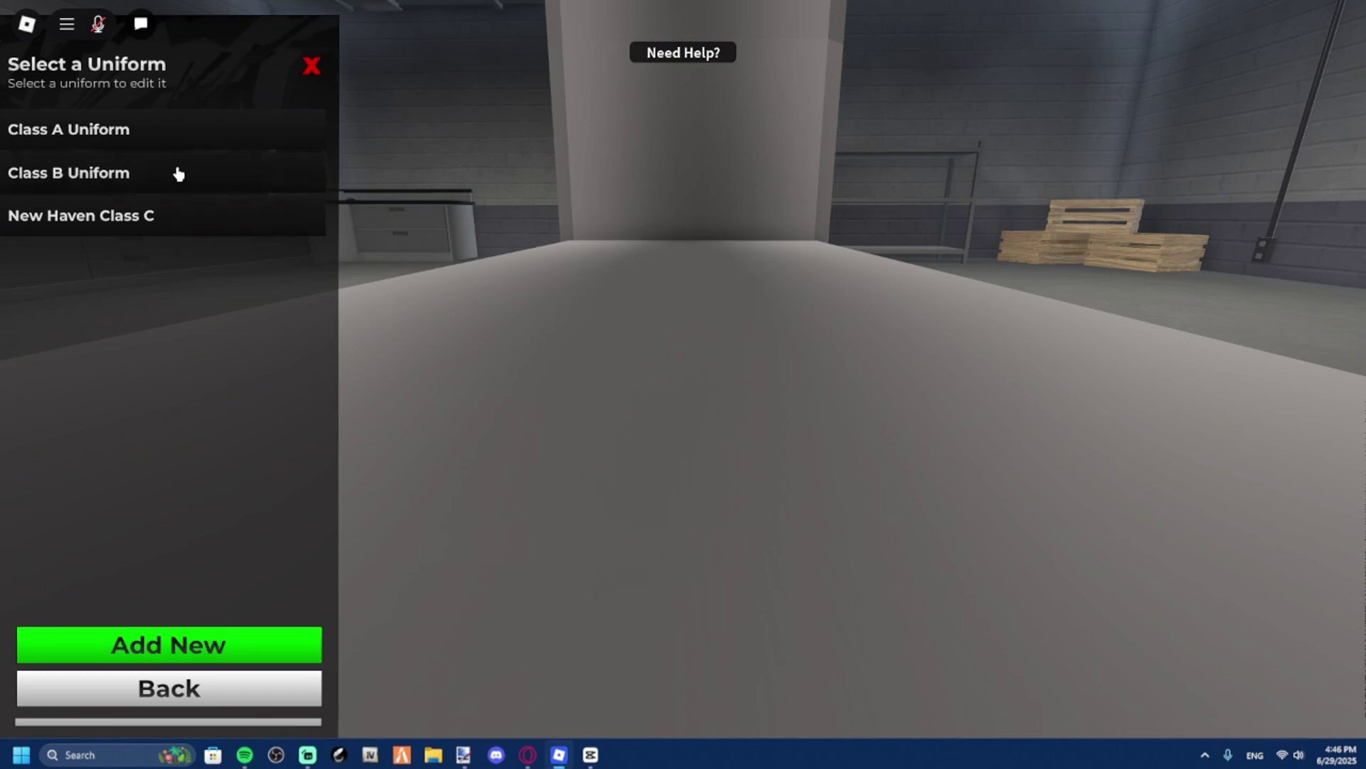
pyautogui.click(199, 645)
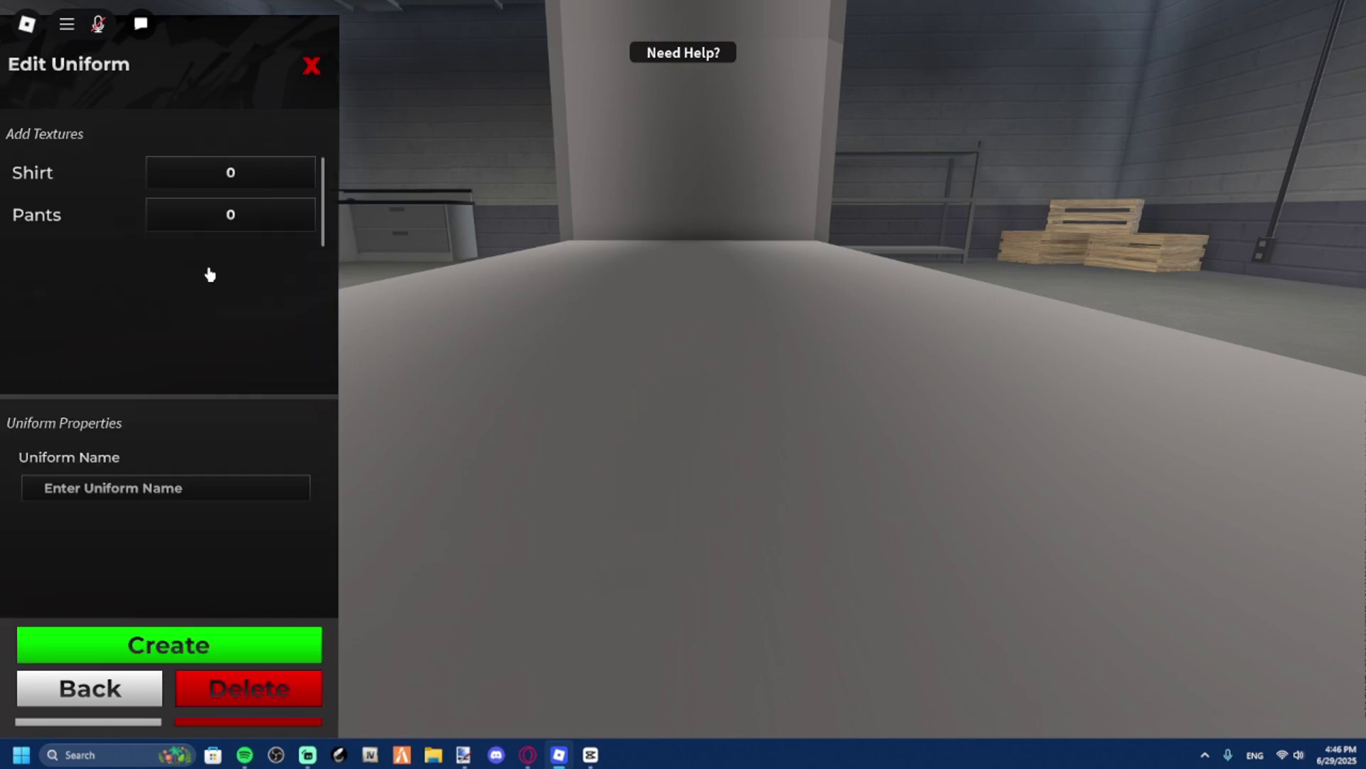
pyautogui.click(257, 169)
pyautogui.hotkey('ctrl', 'v')
pyautogui.click(519, 216)
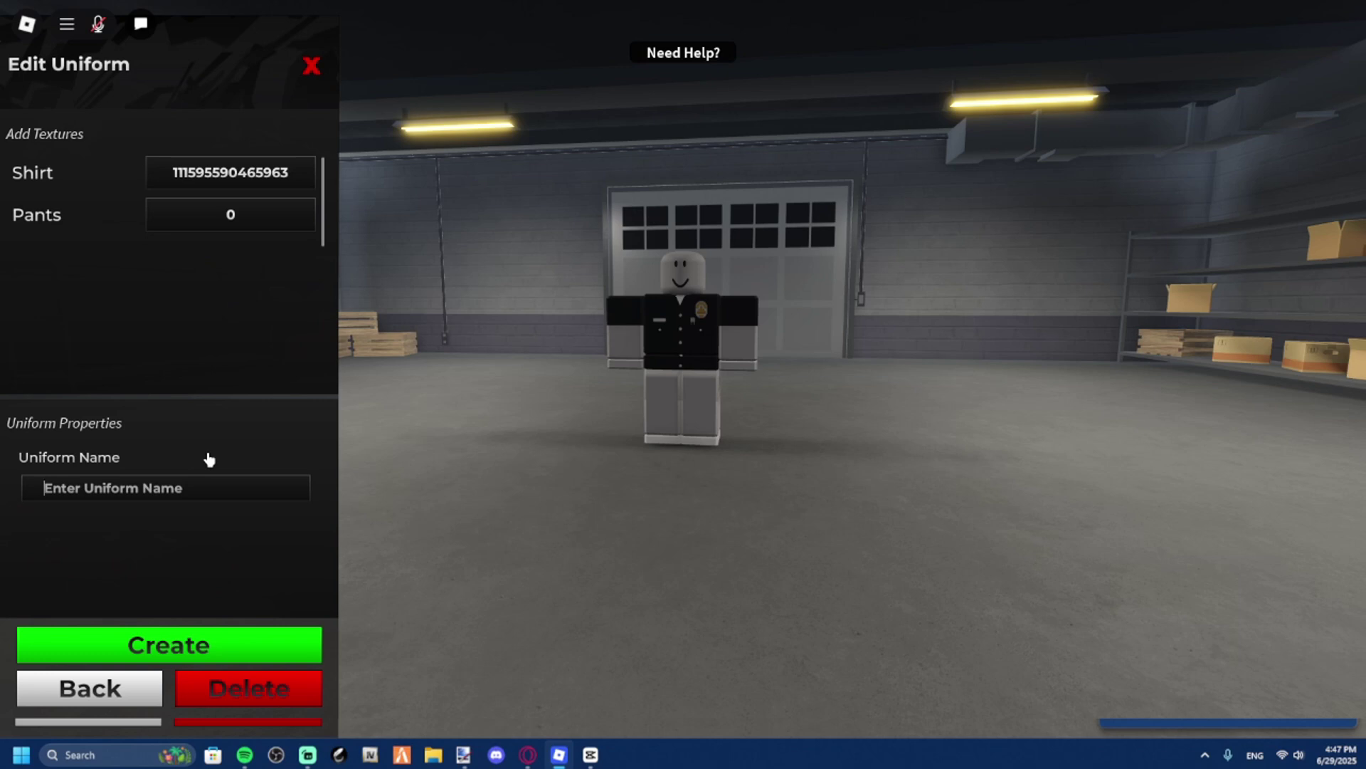
pyautogui.write('LAPD')
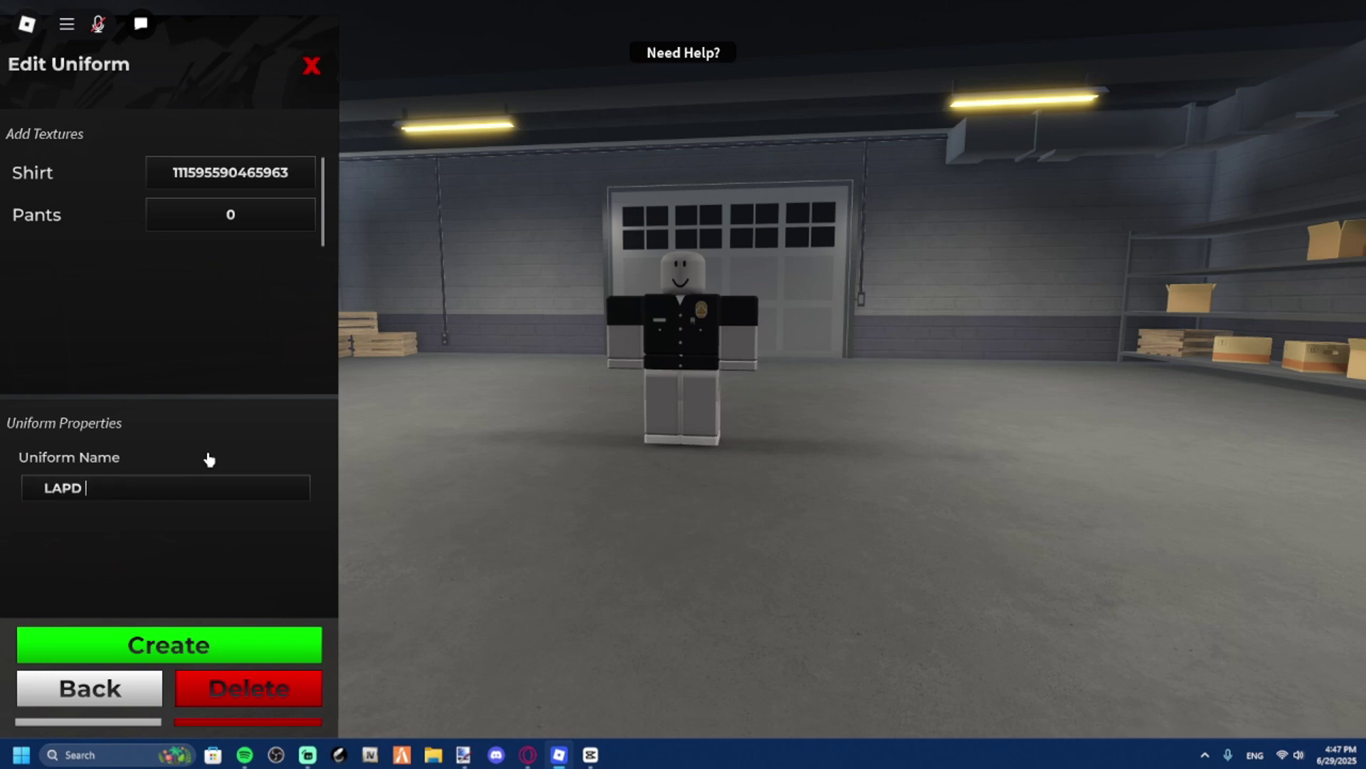
pyautogui.write(' Cals')
pyautogui.press('BackSpace')
pyautogui.press('BackSpace')
pyautogui.press('BackSpace')
pyautogui.press('BackSpace')
pyautogui.click(200, 649)
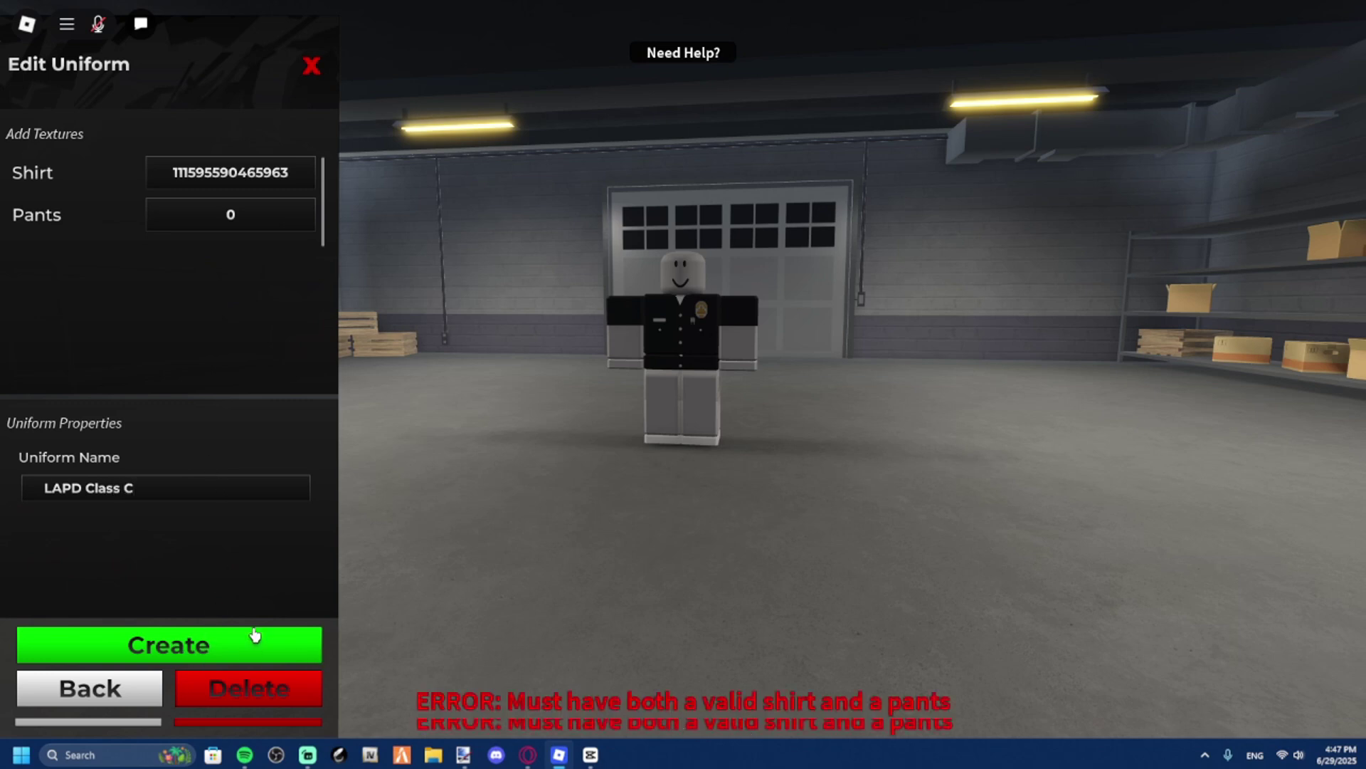